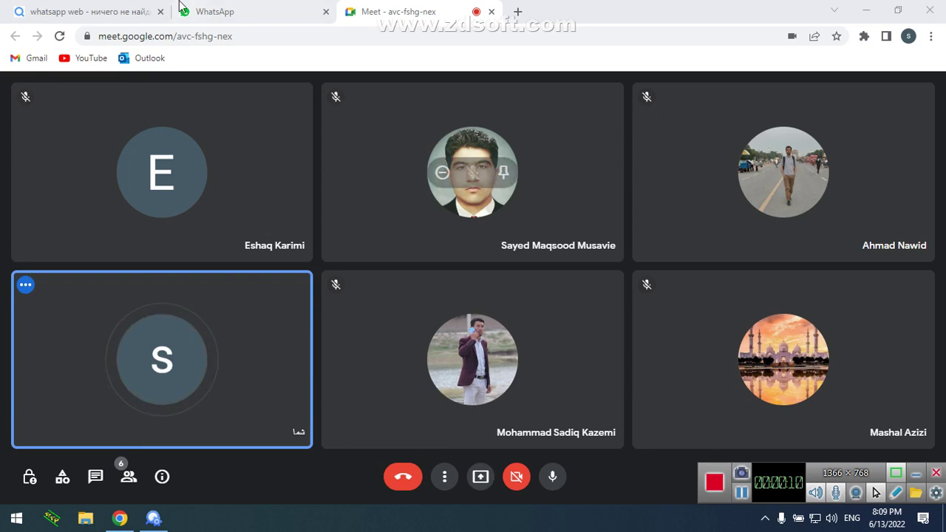
Close the leftover WhatsApp search tab, check the WhatsApp course chat, and go back to the Meet call
click(162, 12)
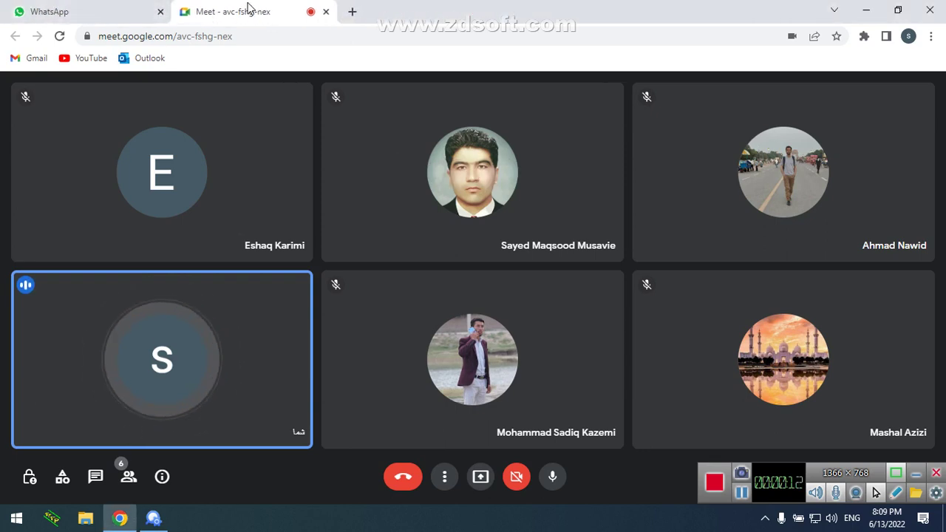
click(127, 10)
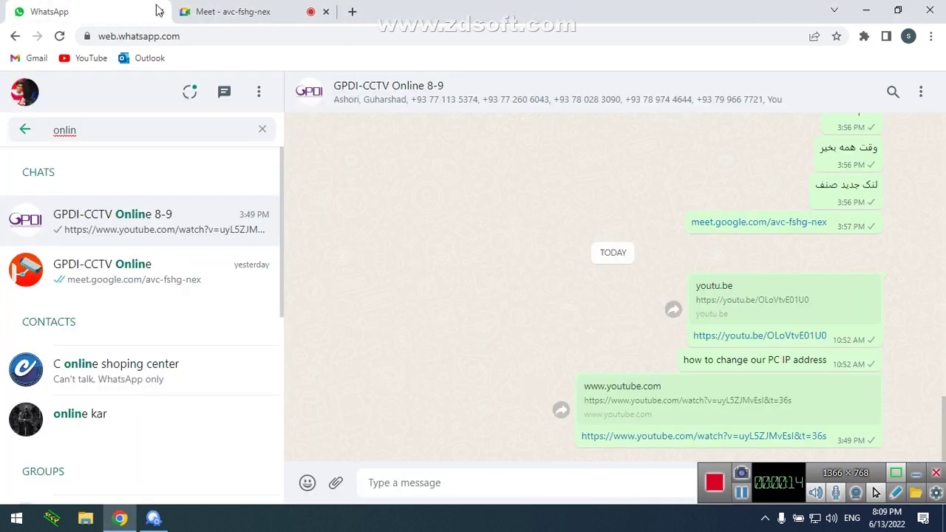
click(197, 6)
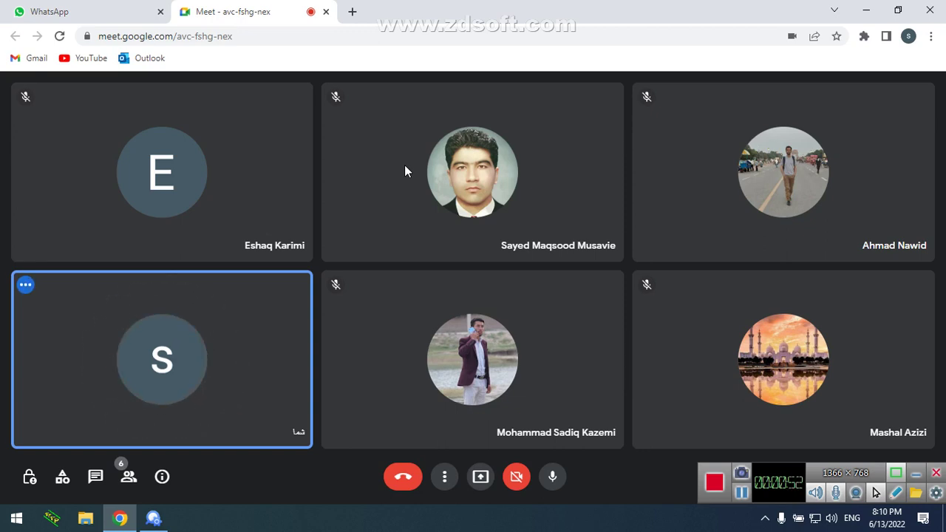
Minimize Chrome, refresh SADP's online device list, and exit SADP
click(870, 11)
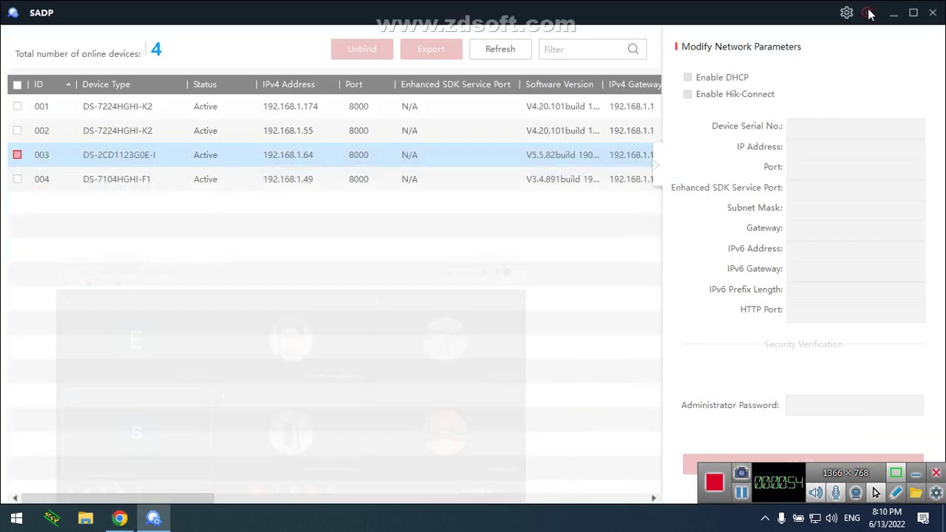
click(498, 47)
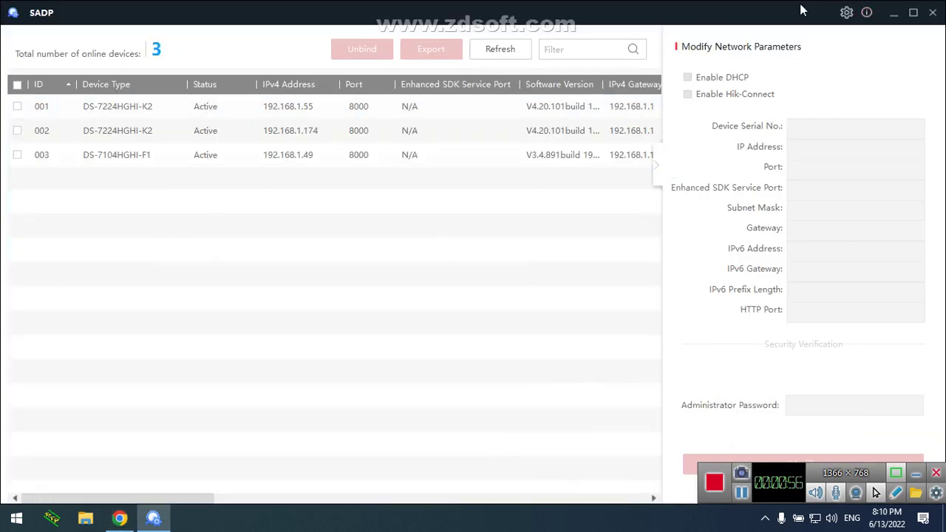
click(933, 12)
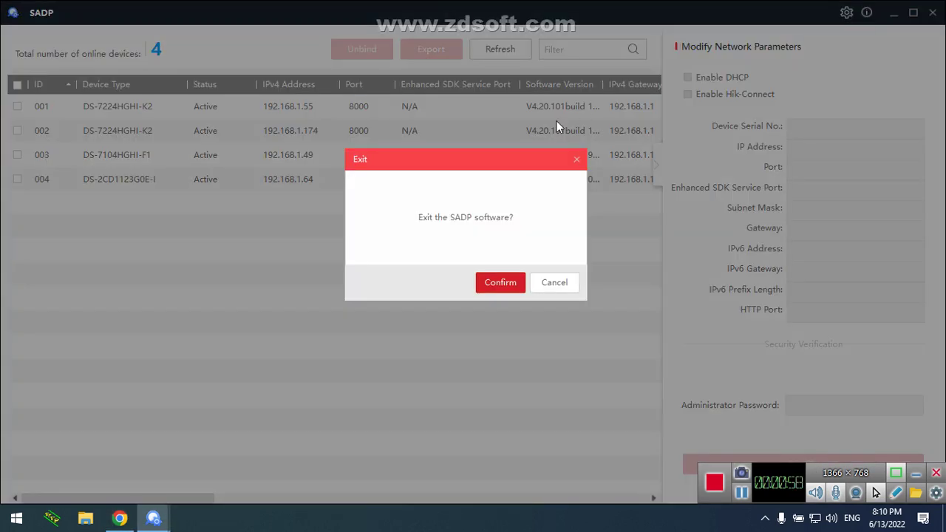
click(490, 287)
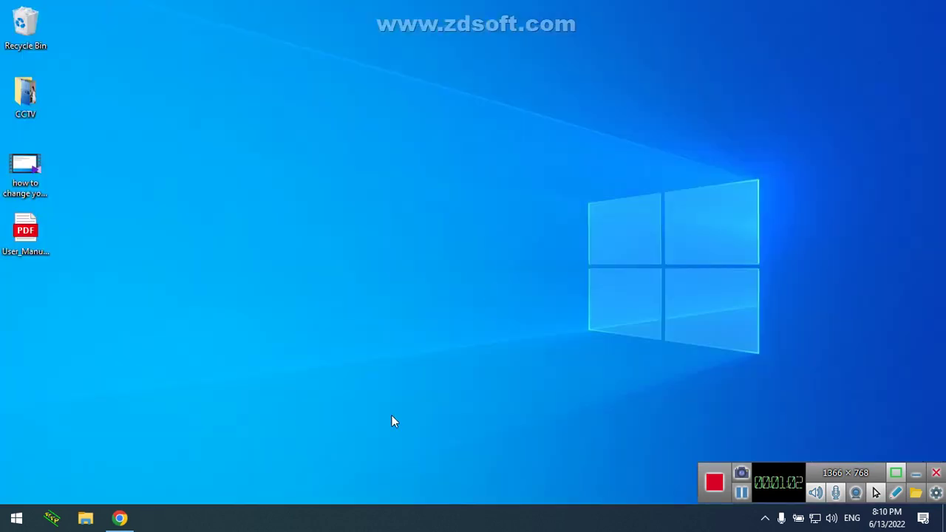
Relaunch SADP by searching 'sadp' in Windows search
key(super)
text(sadp)
key(Escape)
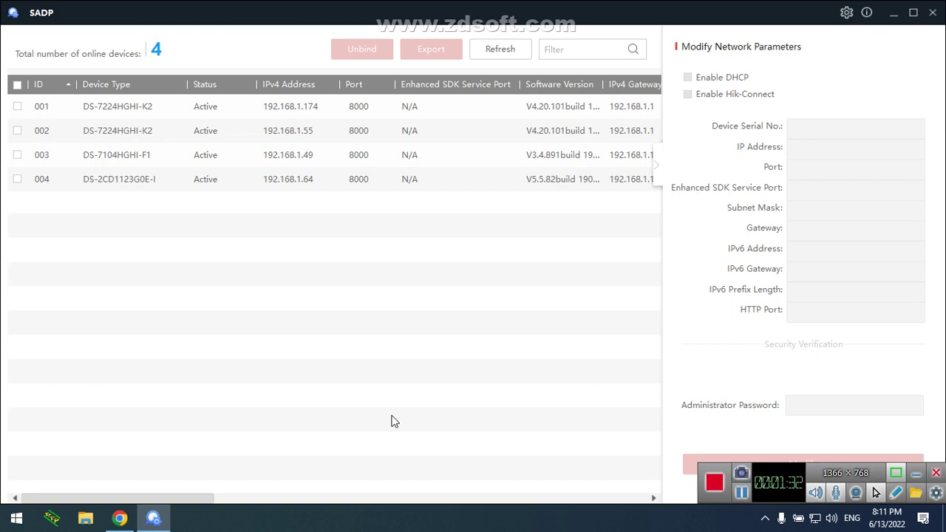
Refresh SADP's online device list, then minimize SADP and refresh the desktop three times
click(522, 52)
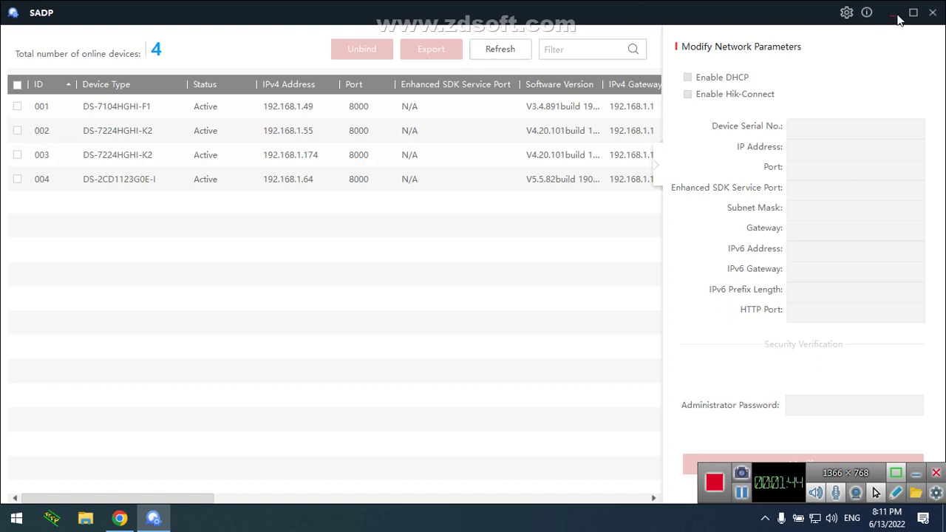
click(893, 12)
right_click(511, 82)
click(526, 122)
right_click(525, 121)
click(542, 162)
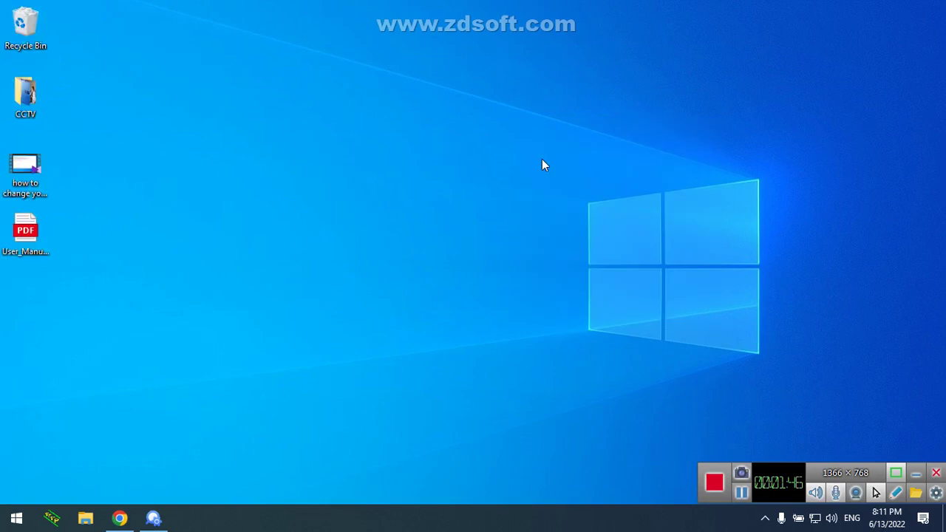
right_click(542, 159)
click(563, 201)
Switch between the Chrome and SADP windows, ending on the Meet call
click(118, 519)
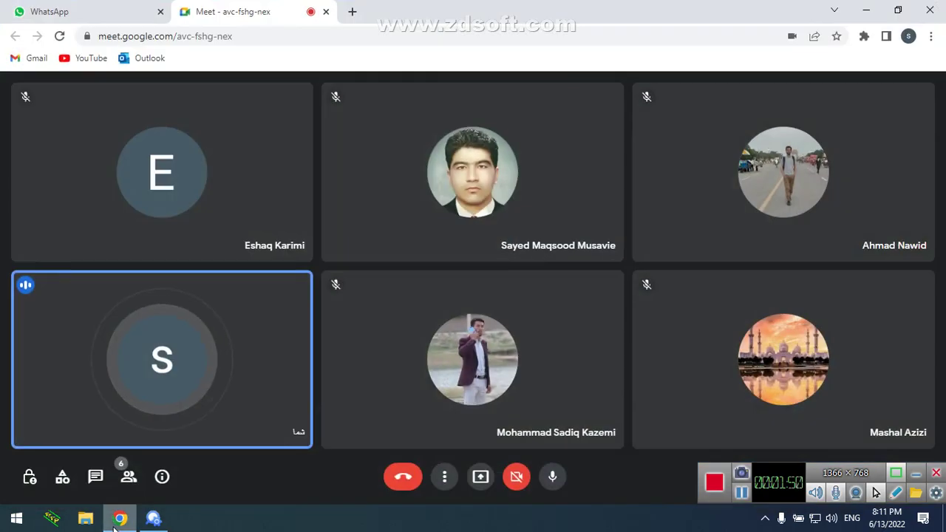
click(117, 519)
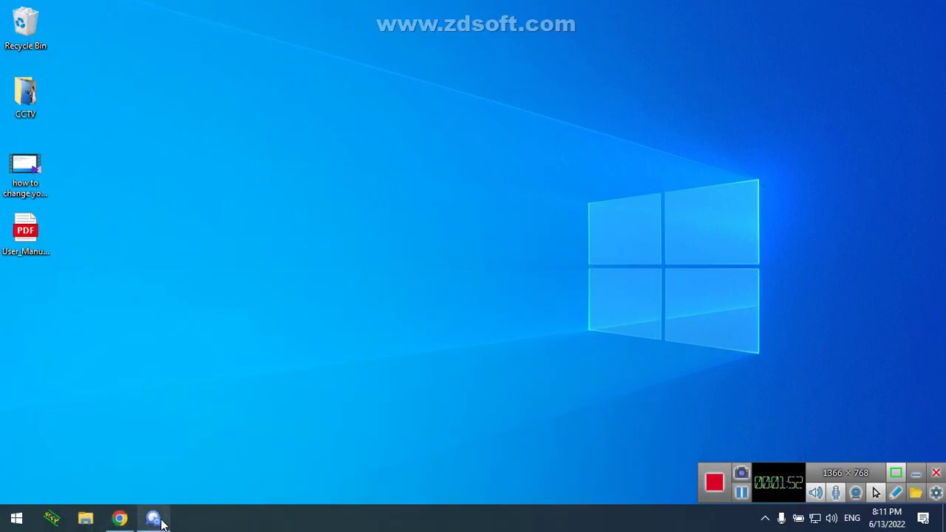
click(155, 519)
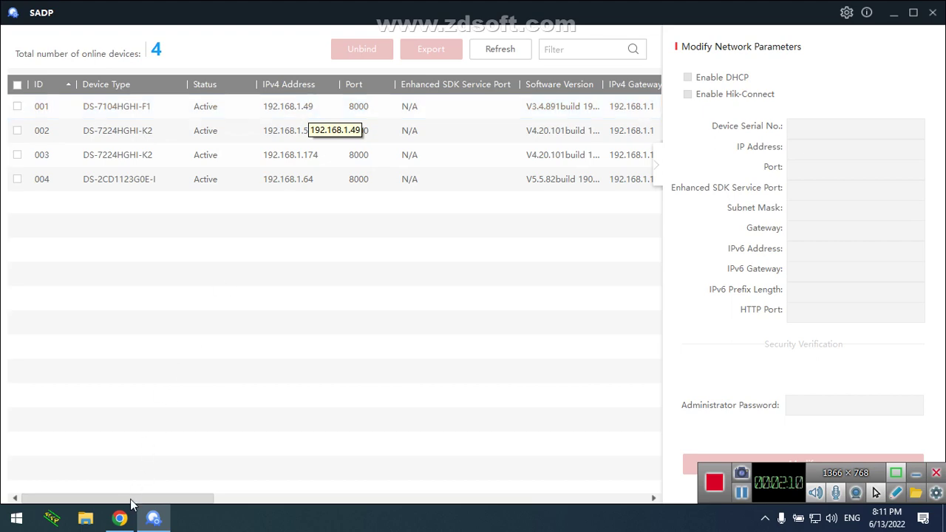
click(119, 519)
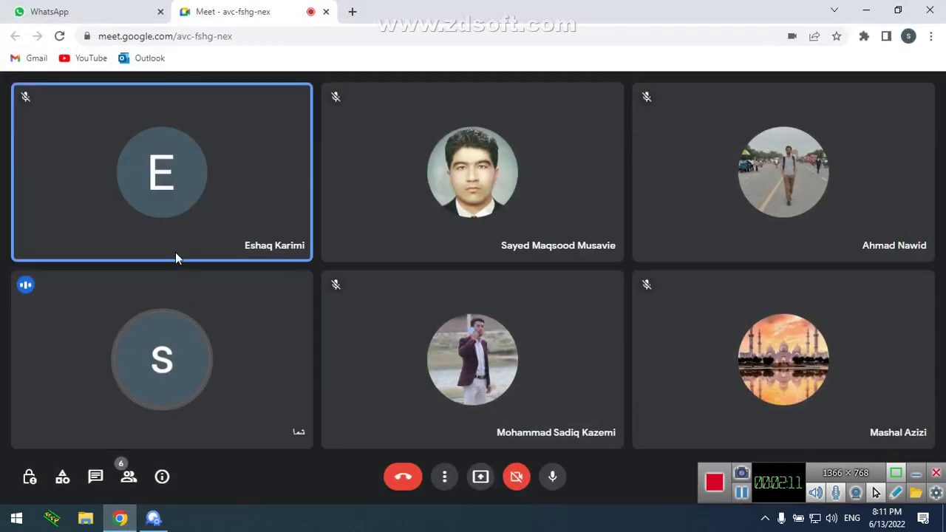
Present the entire screen to the Meet call, hide the sharing notice, and minimize Chrome to reveal SADP
click(481, 479)
click(454, 378)
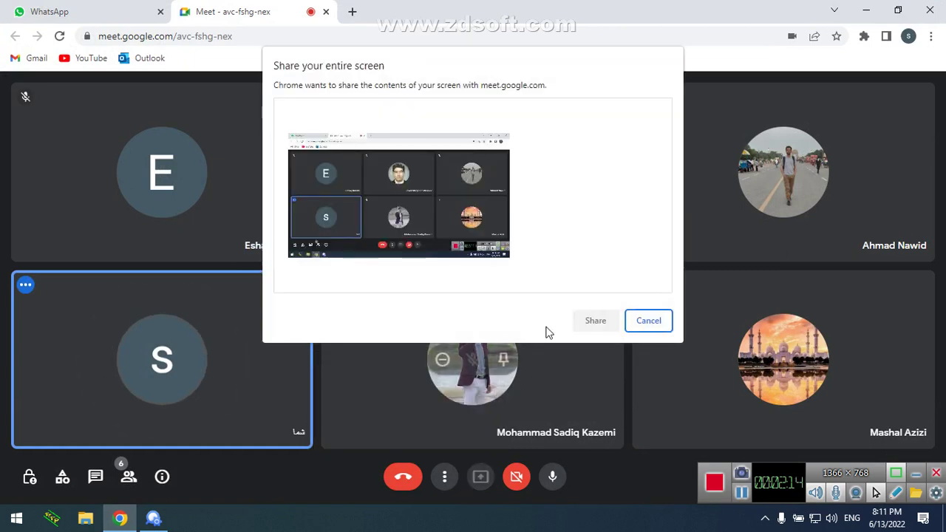
click(589, 317)
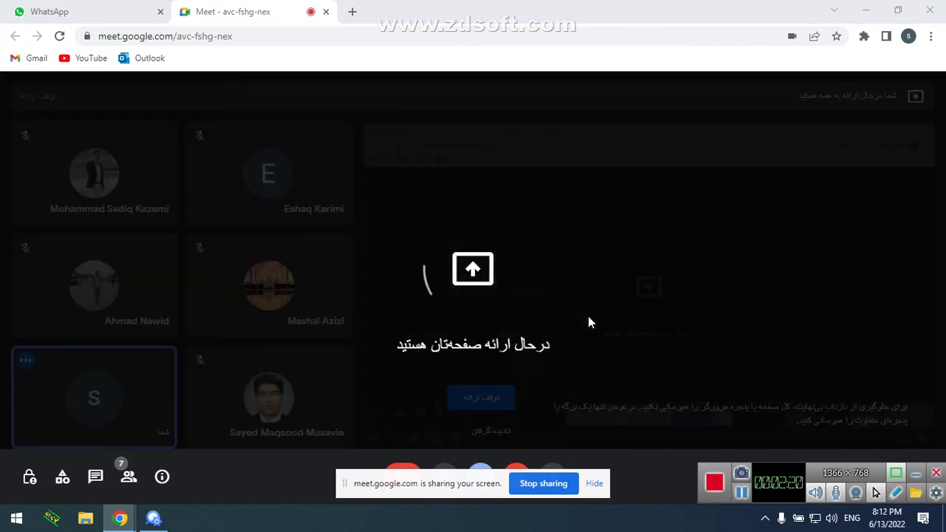
click(595, 483)
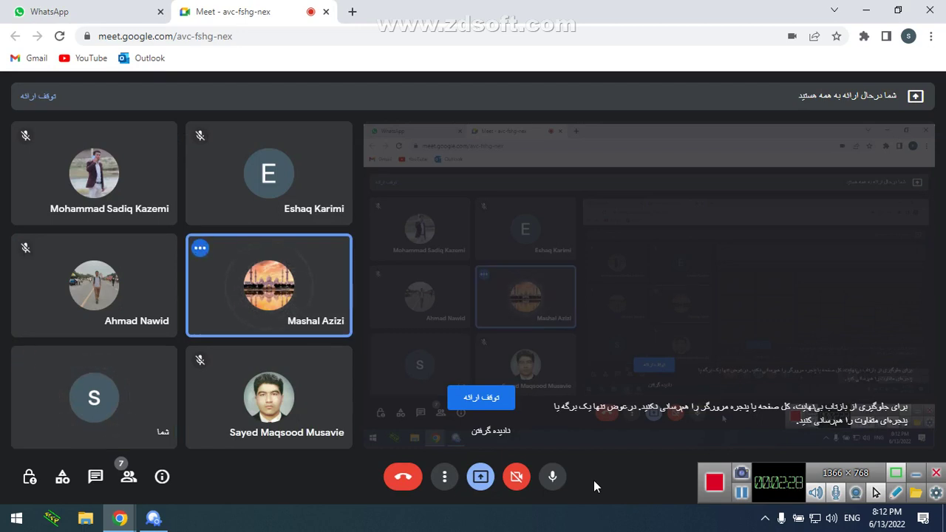
click(865, 10)
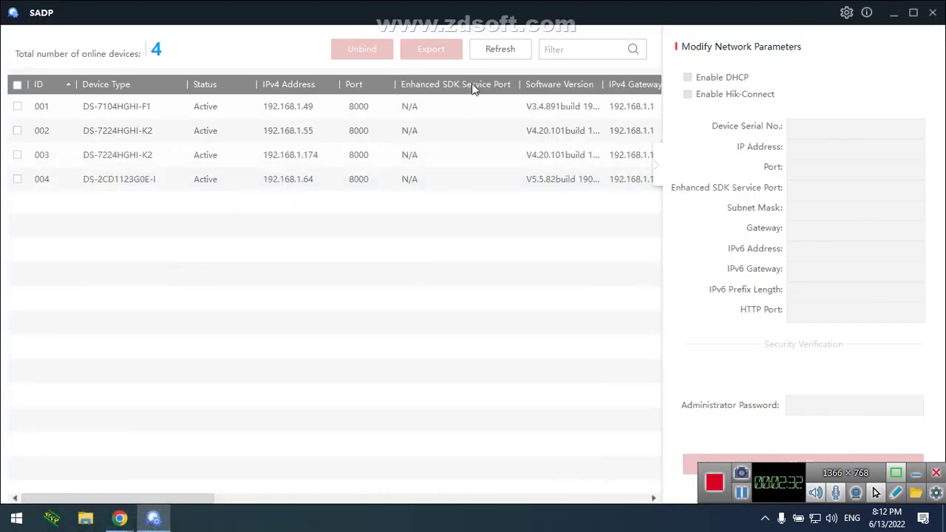
Refresh SADP's device list, minimize SADP, and bring the Meet window up from the Chrome taskbar preview
click(499, 48)
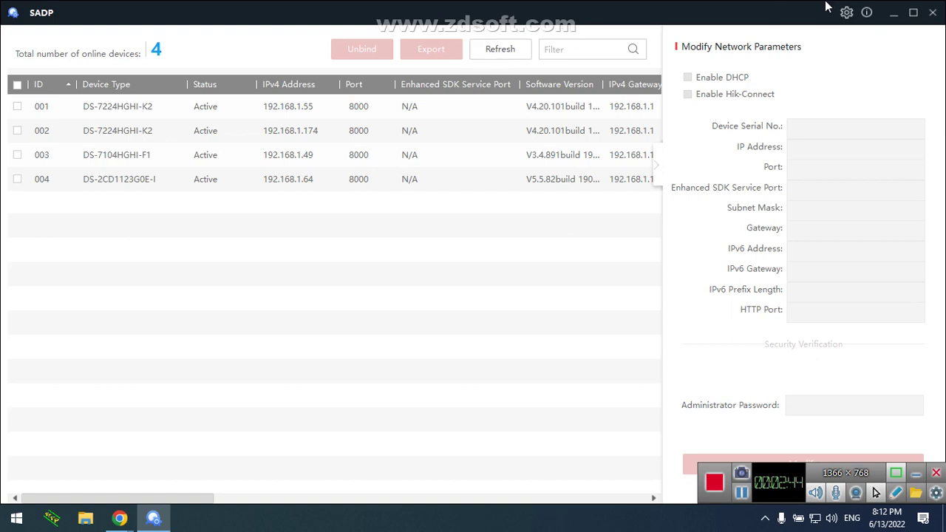
click(891, 14)
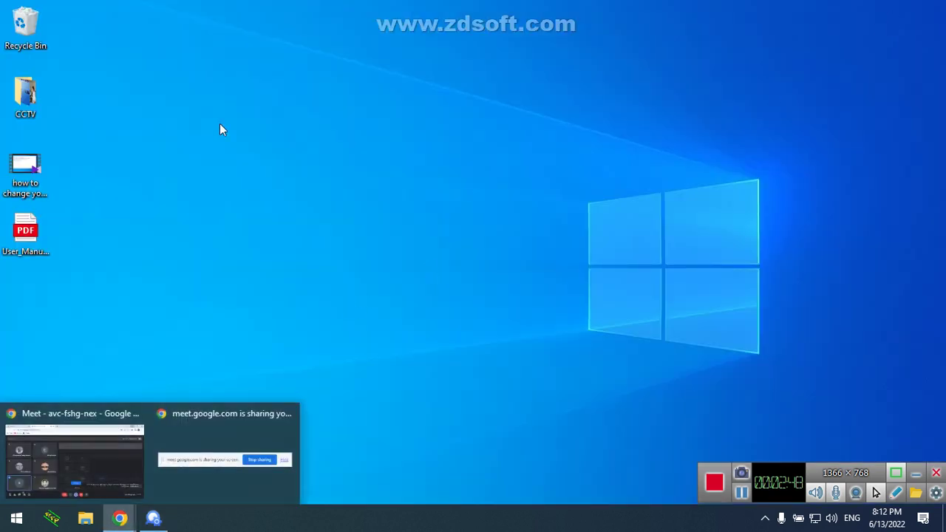
mouse_move(119, 517)
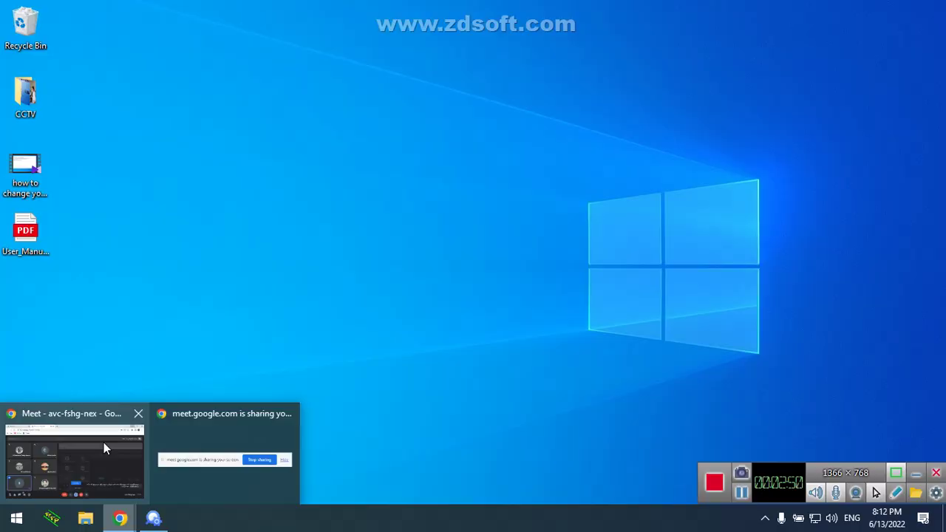
click(103, 442)
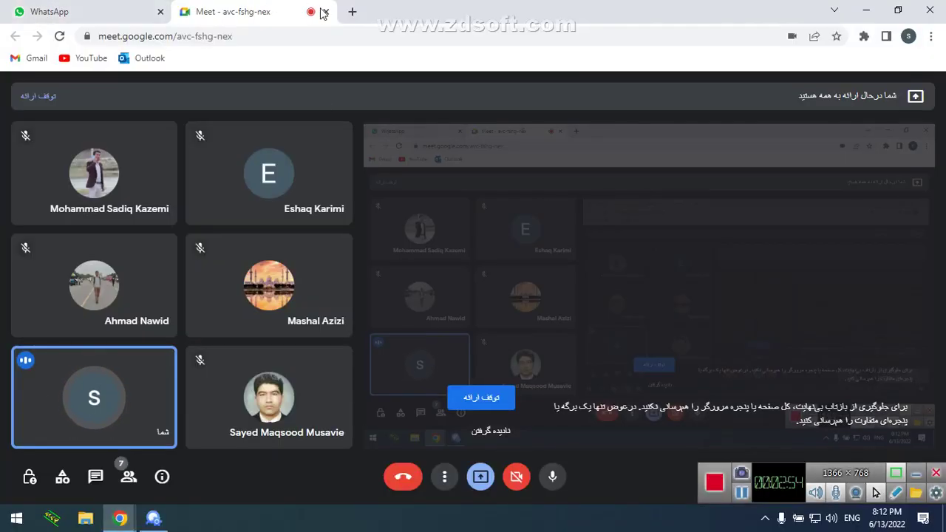
Load google.com in a new browser tab
click(352, 12)
text(google.com)
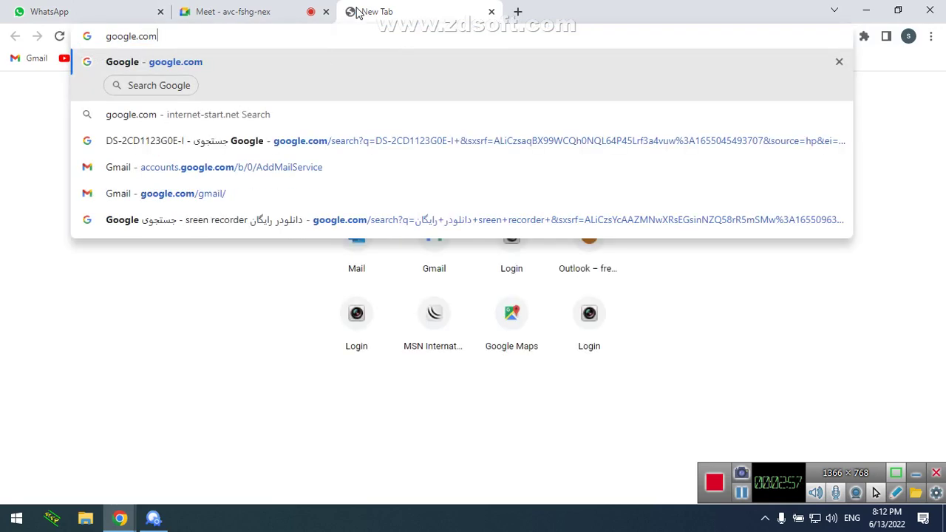
key(Return)
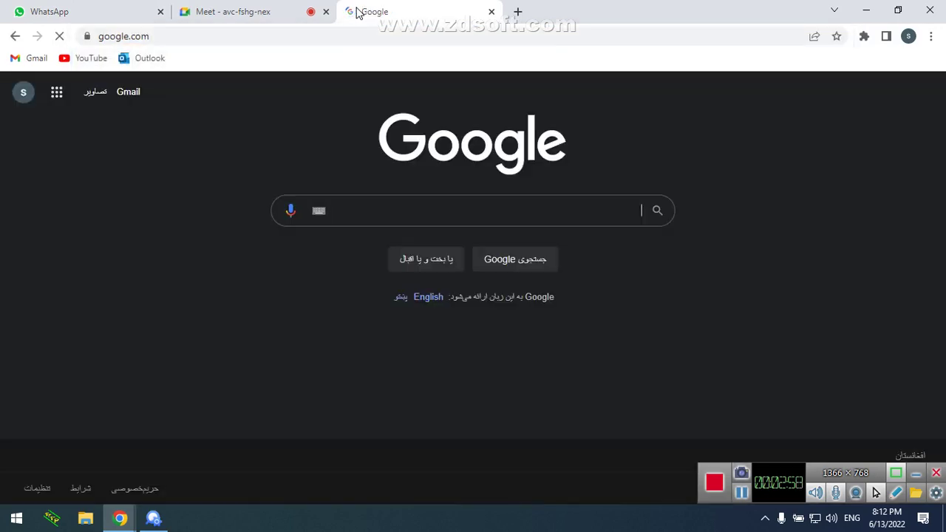
Search '10 best port scanner' and look over results such as Advanced IP Scanner
click(408, 204)
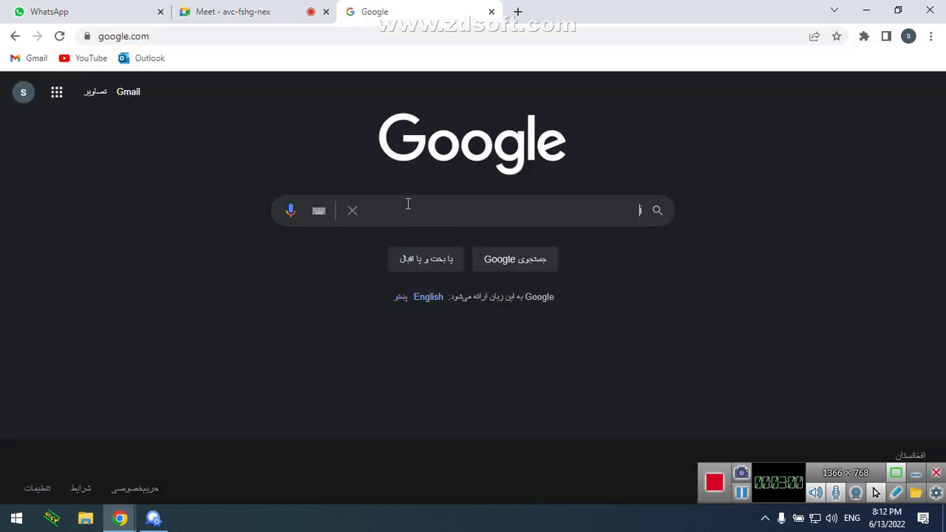
text(10 ne)
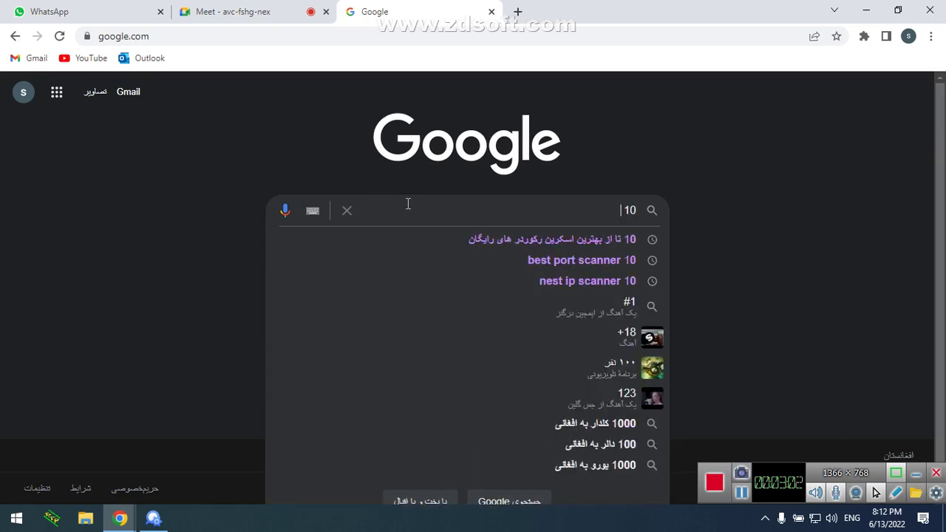
key(BackSpace)
key(BackSpace)
text(best)
text( i)
key(BackSpace)
text(port sca)
key(BackSpace)
text(anner)
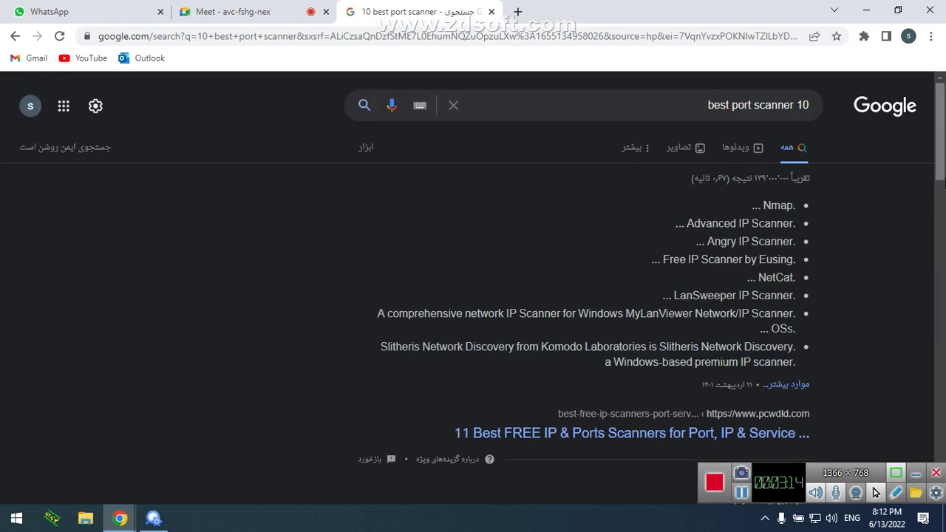
scroll(943, 219, down, 2)
scroll(940, 184, up, 2)
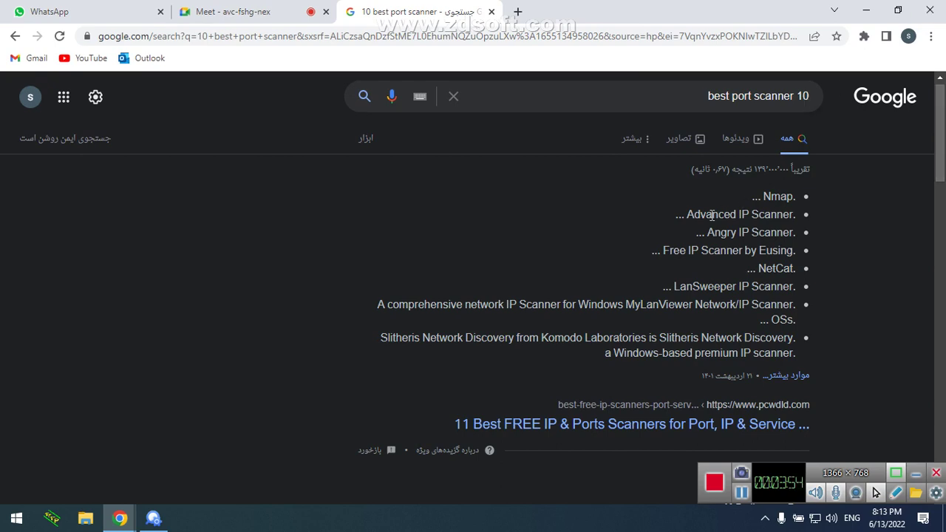
drag(688, 214, 685, 217)
click(169, 520)
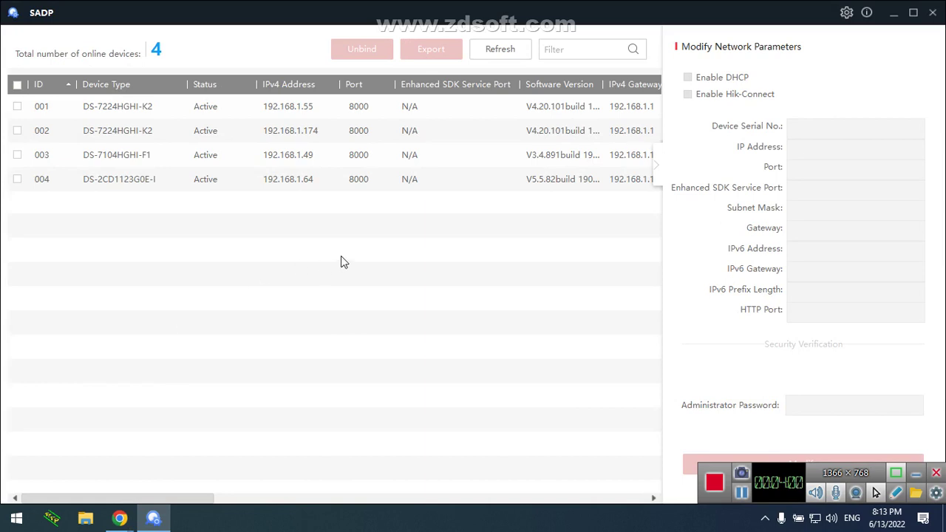
Select DS-7104HGHI-F1 and review its IP 192.168.1.49, port 8000, mask 255.255.255.0, gateway 192.168.1.1, HTTP port 80
click(507, 48)
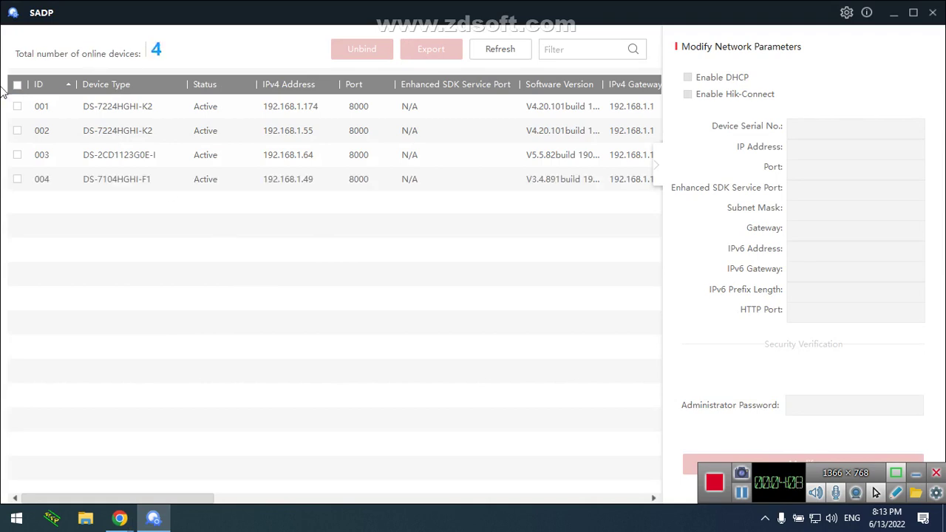
click(17, 179)
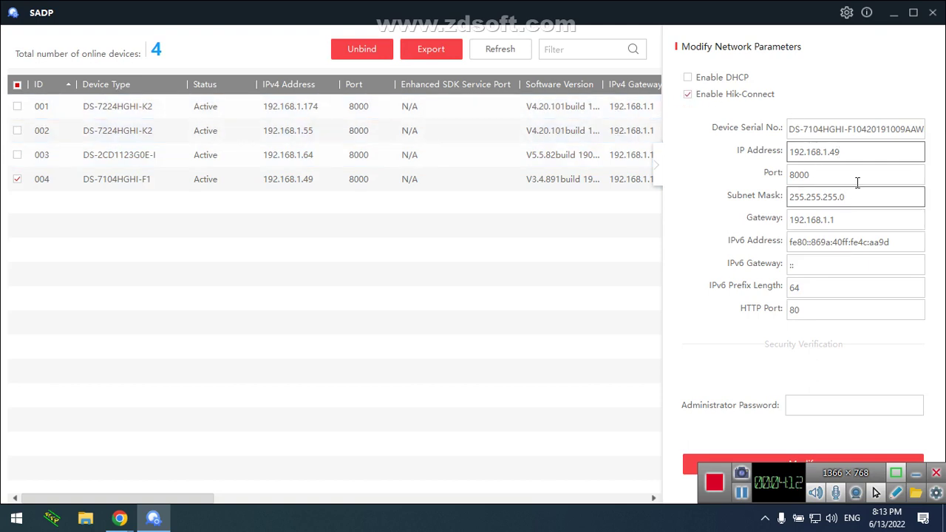
drag(875, 152, 783, 146)
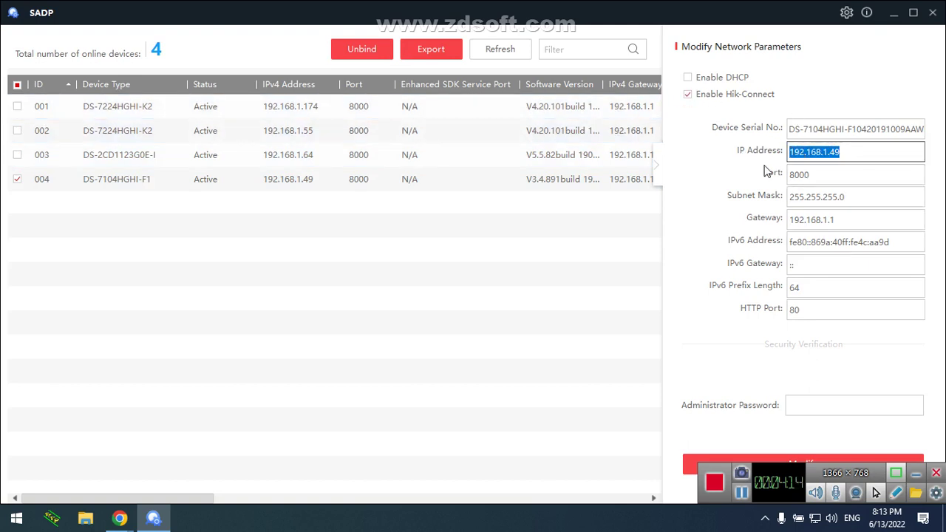
drag(825, 176, 767, 176)
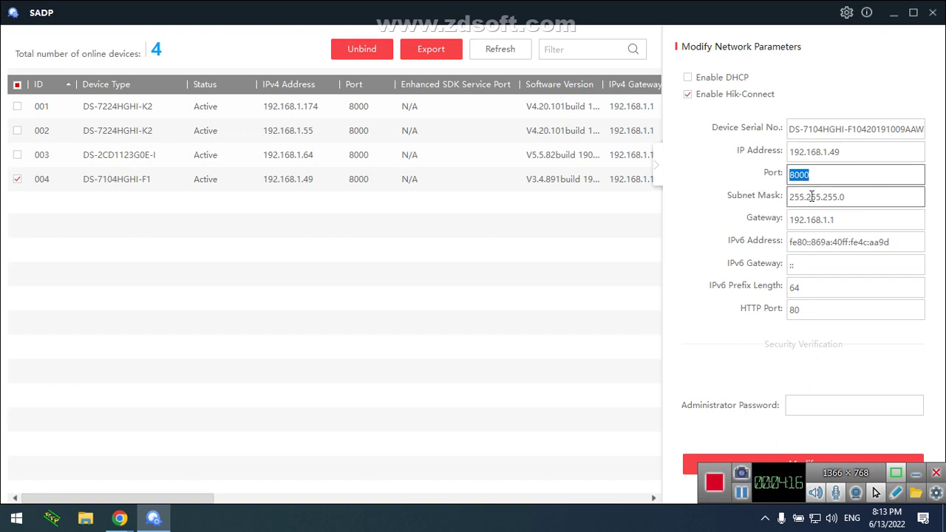
drag(862, 198, 747, 193)
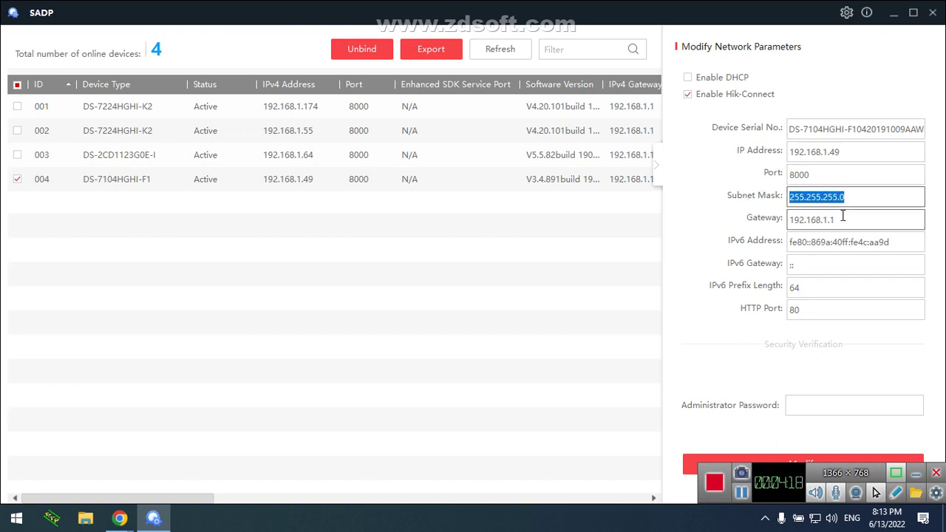
drag(843, 216, 732, 199)
drag(863, 241, 743, 257)
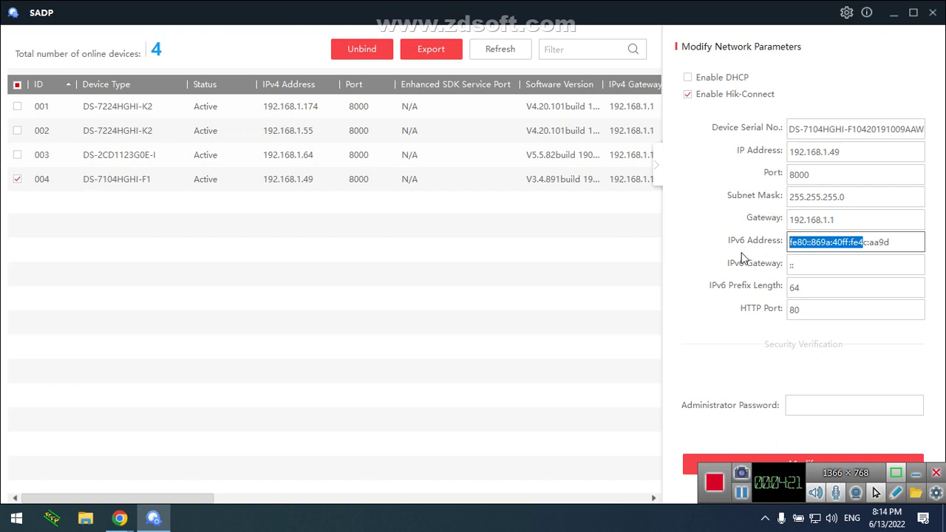
drag(812, 312, 729, 319)
click(811, 316)
drag(811, 316, 761, 314)
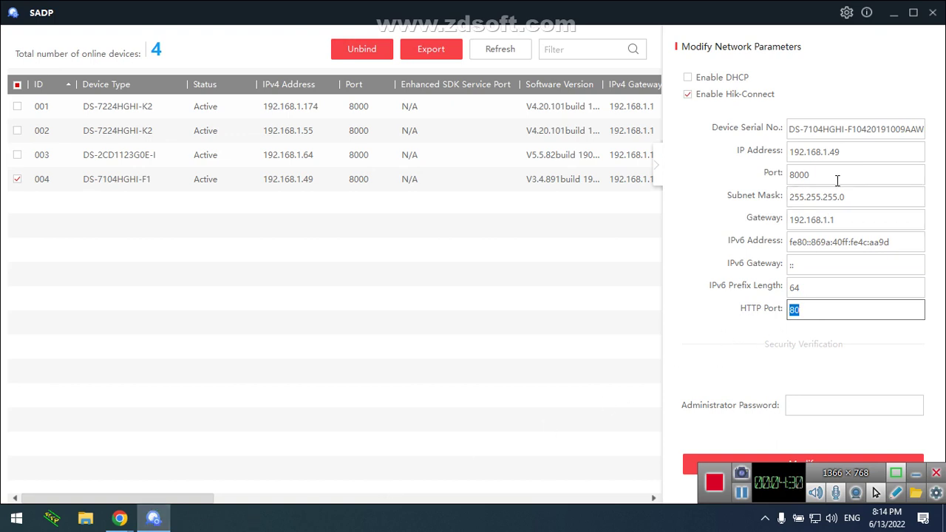
drag(840, 172, 722, 171)
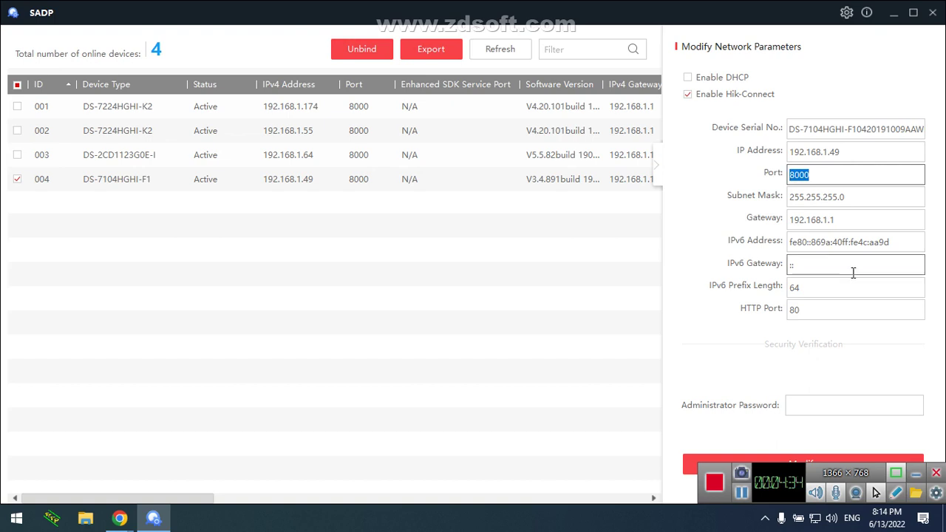
drag(834, 313, 752, 320)
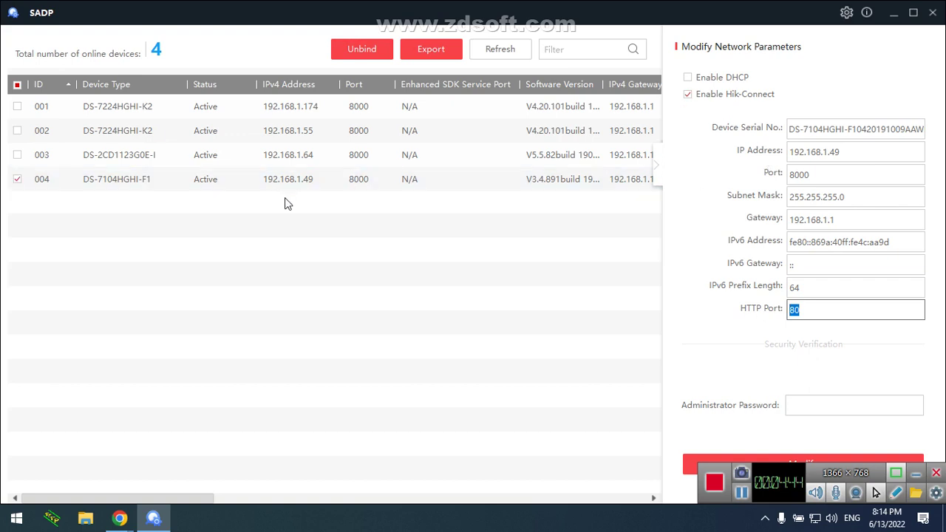
click(688, 96)
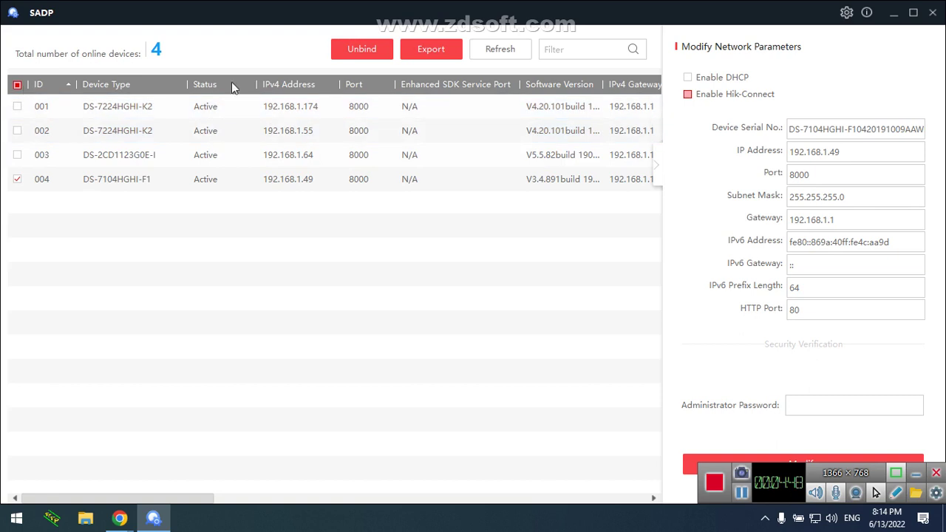
Refresh the list, select the DS-2CD1123G0E-I camera, and start a password reset
click(508, 49)
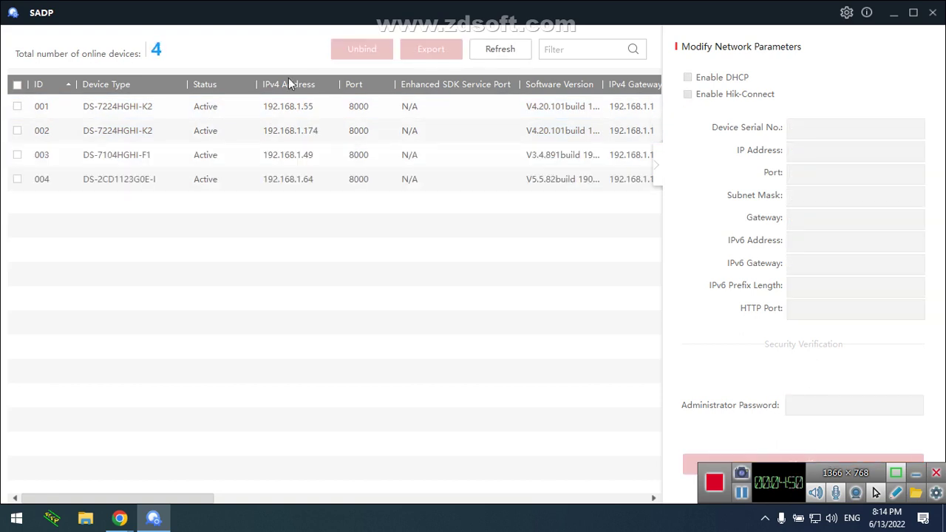
click(17, 180)
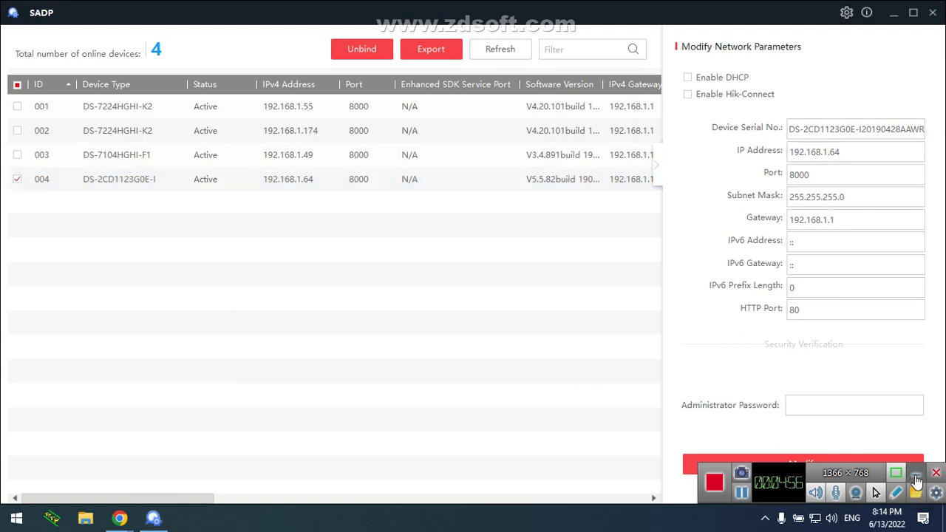
click(916, 475)
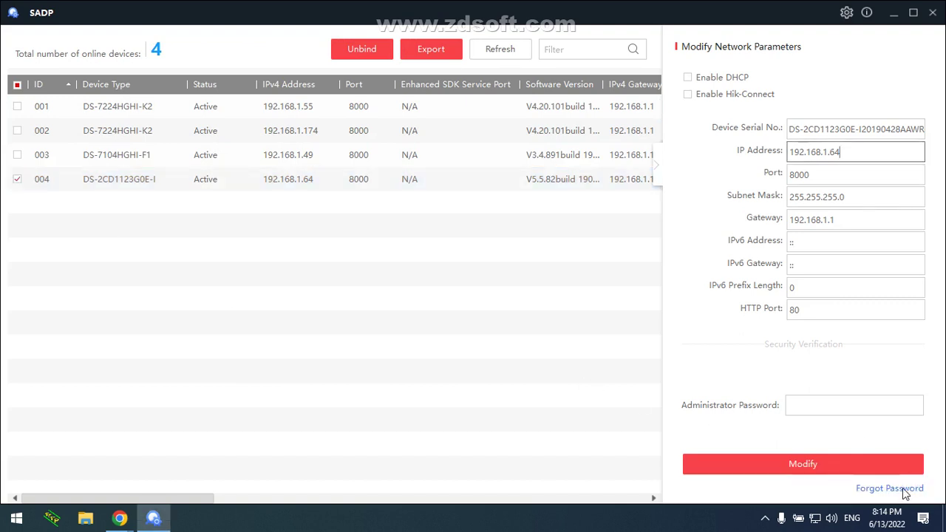
click(903, 489)
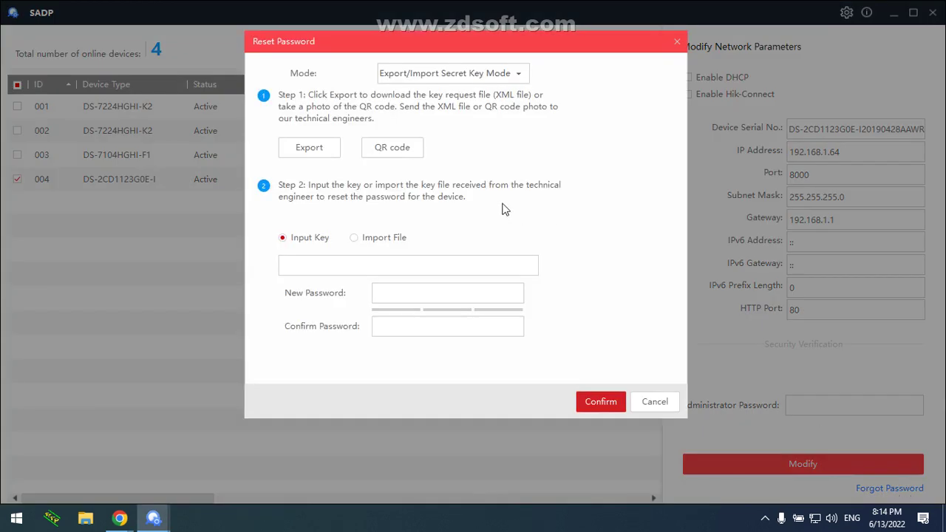
click(427, 78)
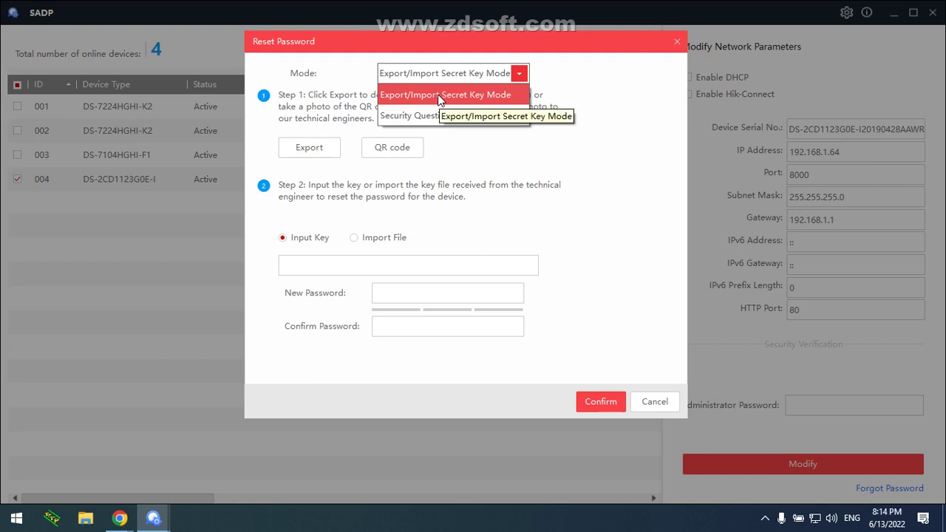
click(446, 116)
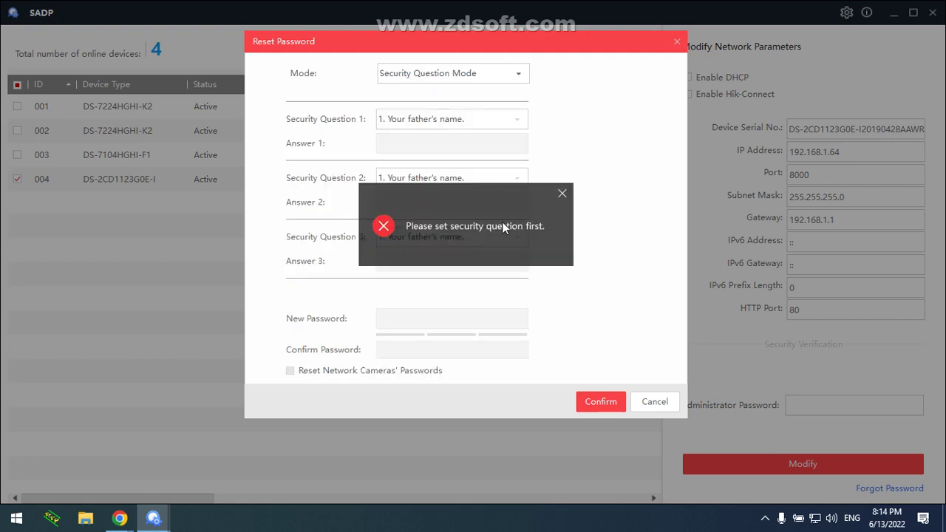
click(562, 194)
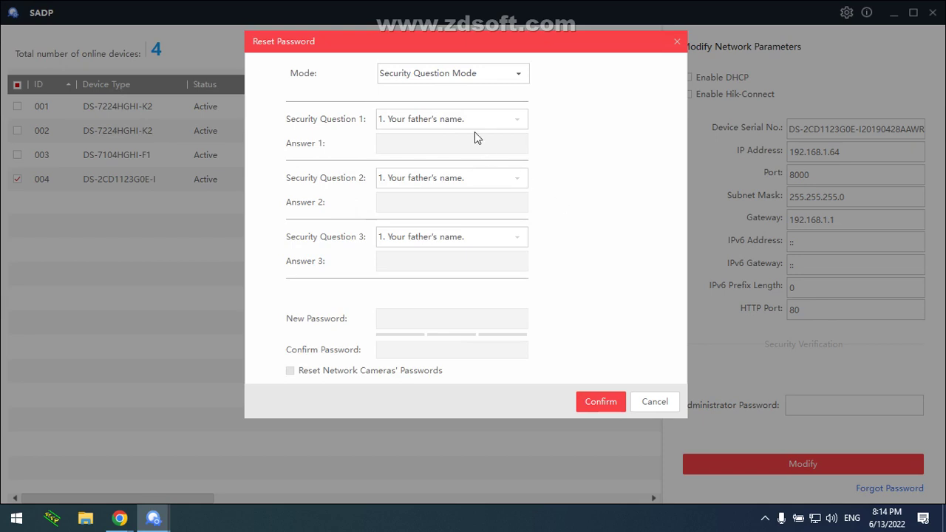
click(478, 79)
click(477, 96)
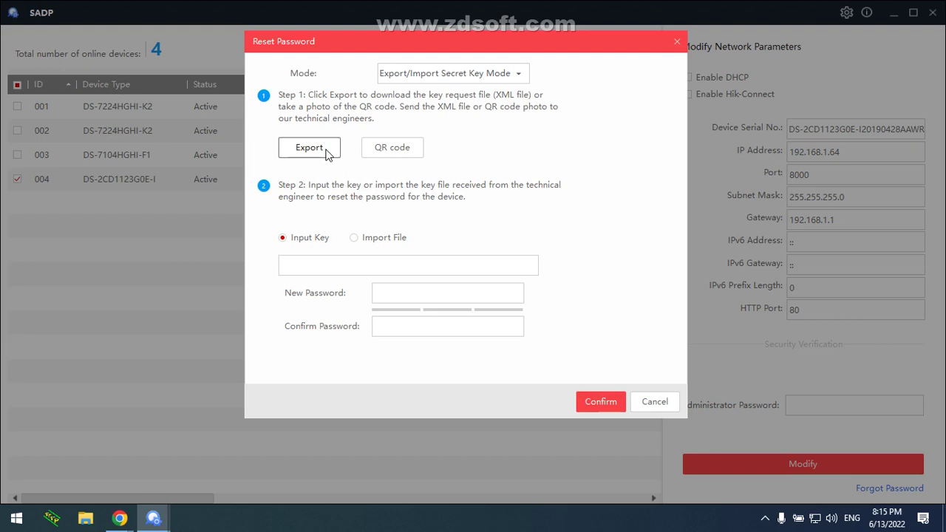
click(636, 403)
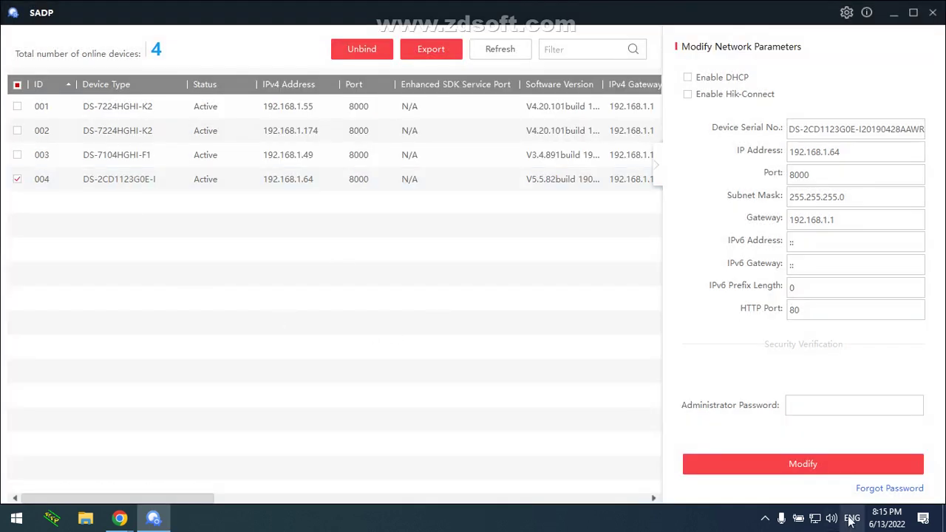
click(769, 522)
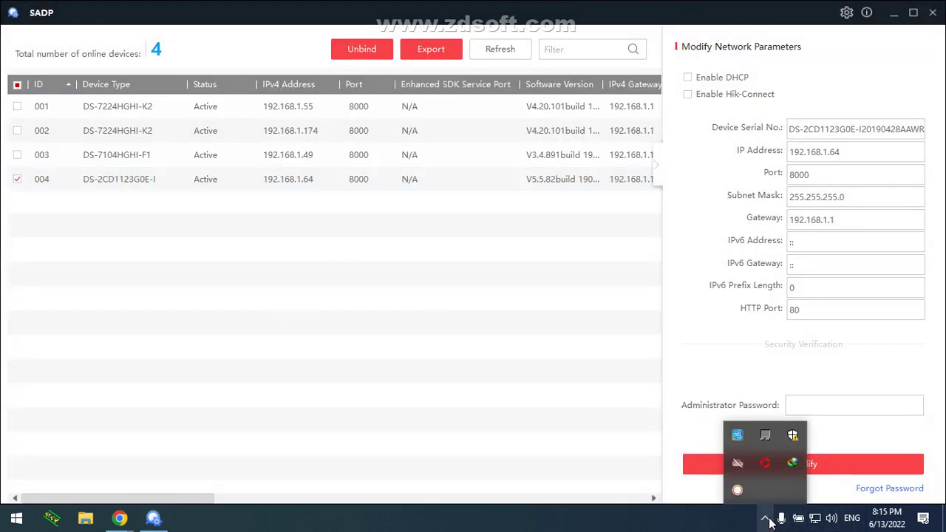
click(737, 492)
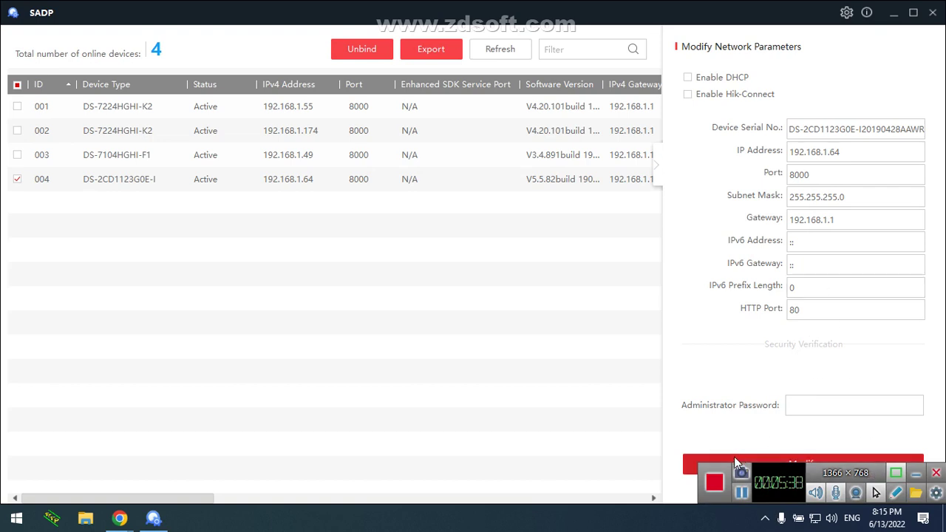
drag(718, 468, 718, 41)
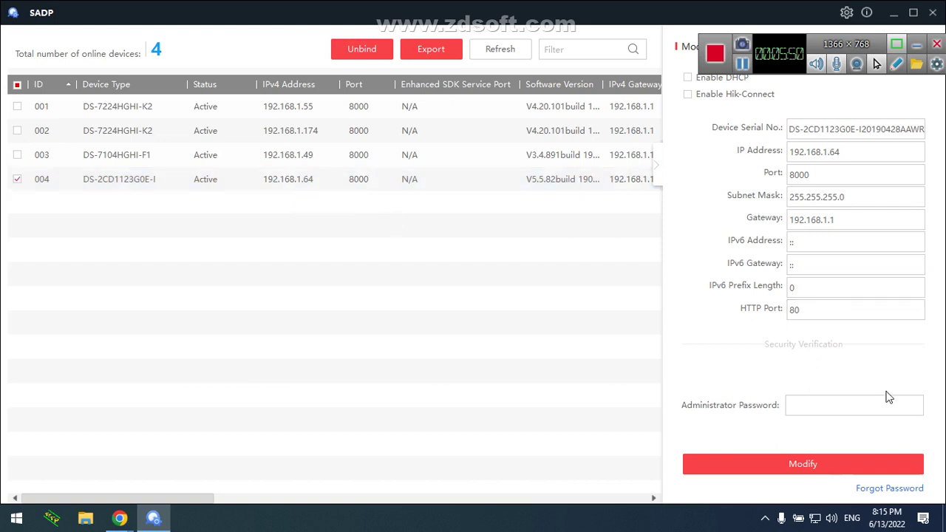
Export the DS-2CD1123G0E-I key request file to the Desktop, then close the Reset Password dialog and minimize SADP
click(892, 491)
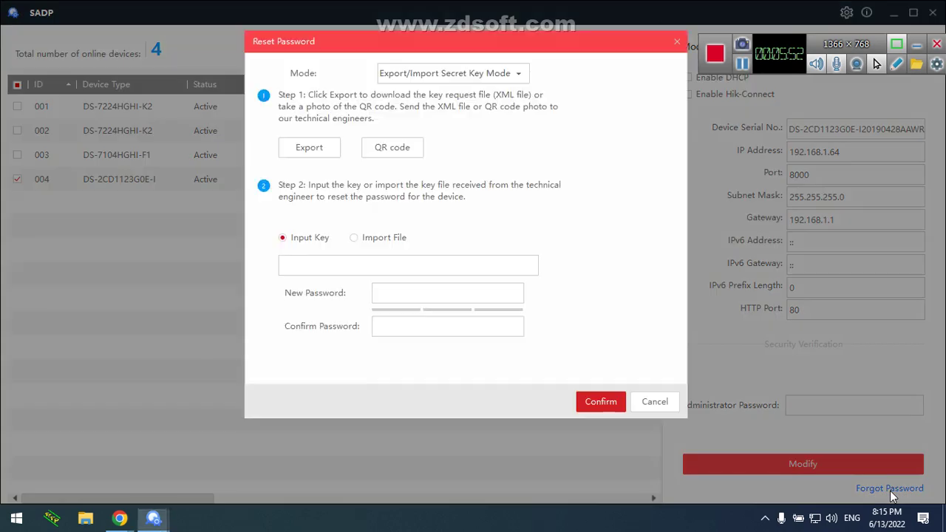
click(321, 151)
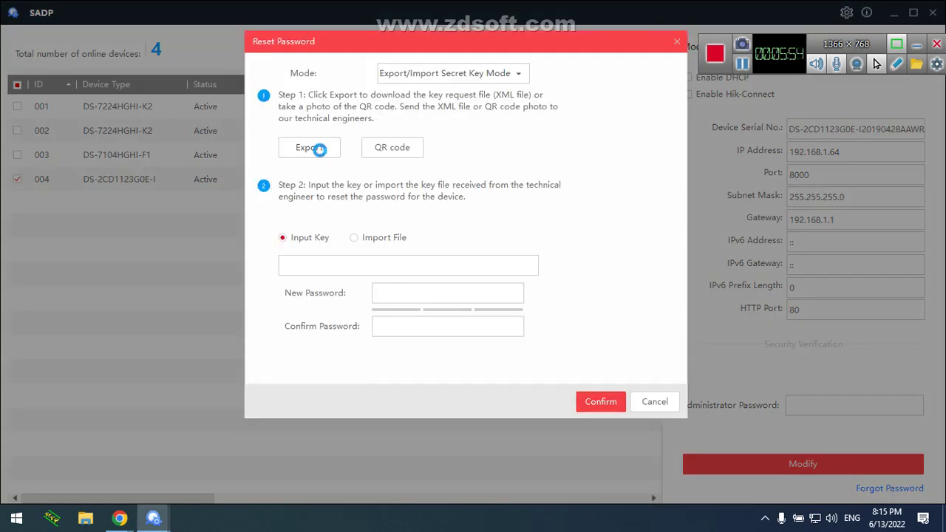
click(302, 150)
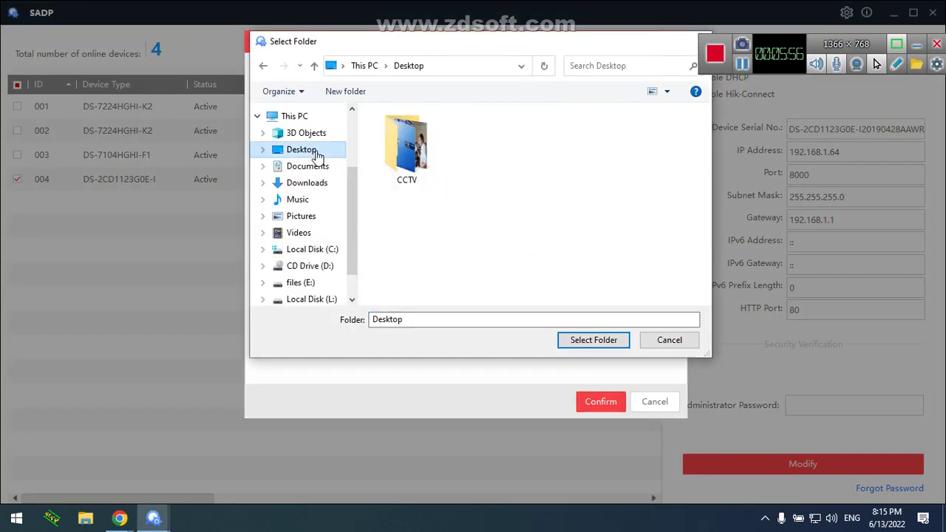
click(612, 344)
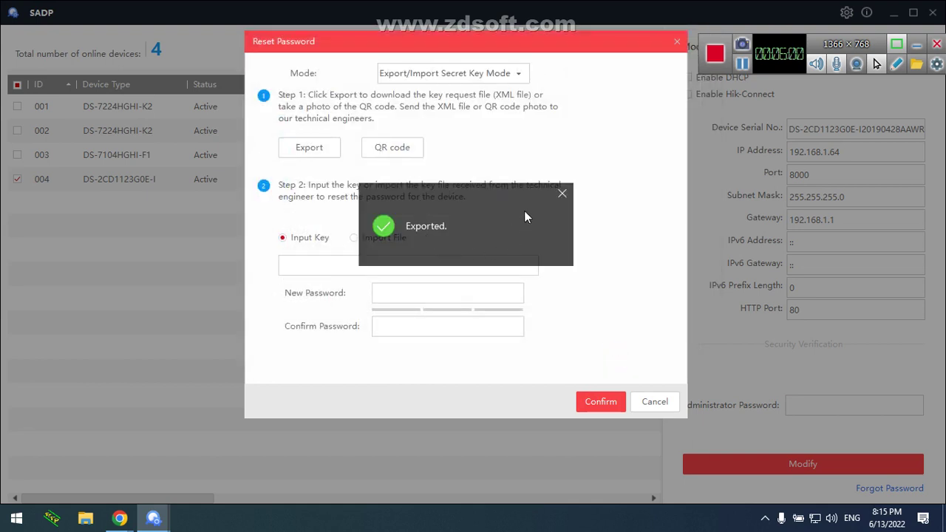
click(565, 195)
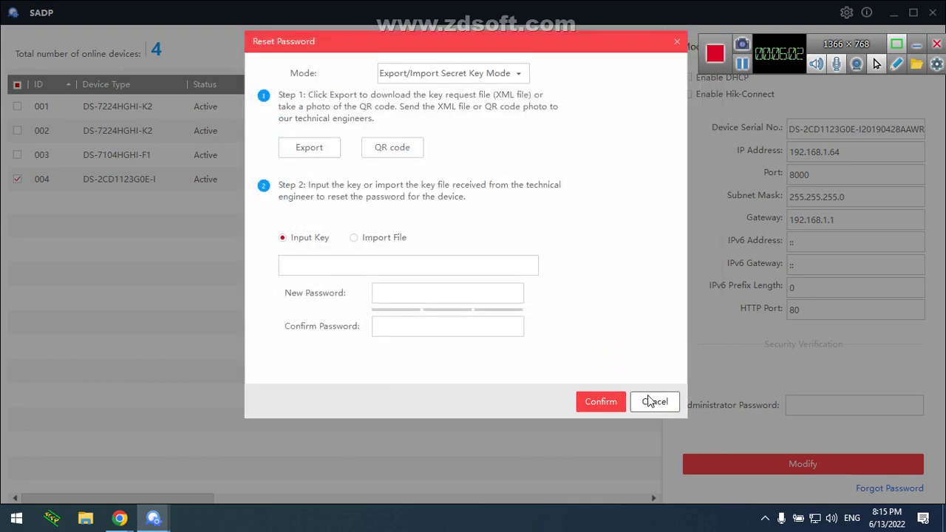
click(649, 402)
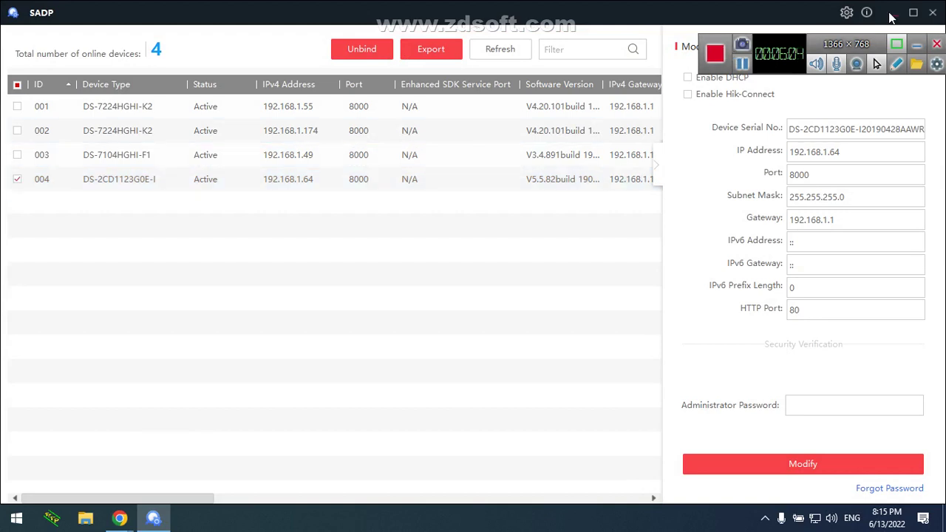
click(894, 13)
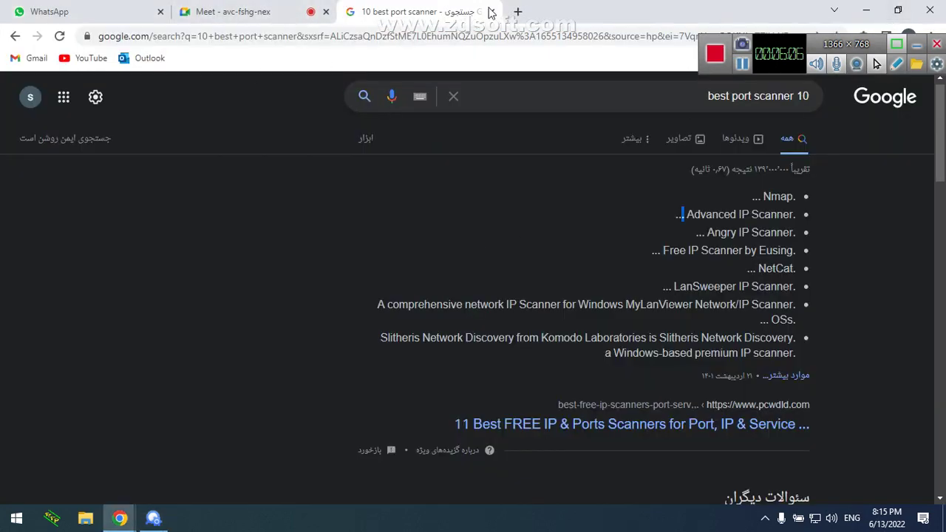
Open Gmail from the bookmark in a new tab and close the '10 best port scanner' tab
click(519, 11)
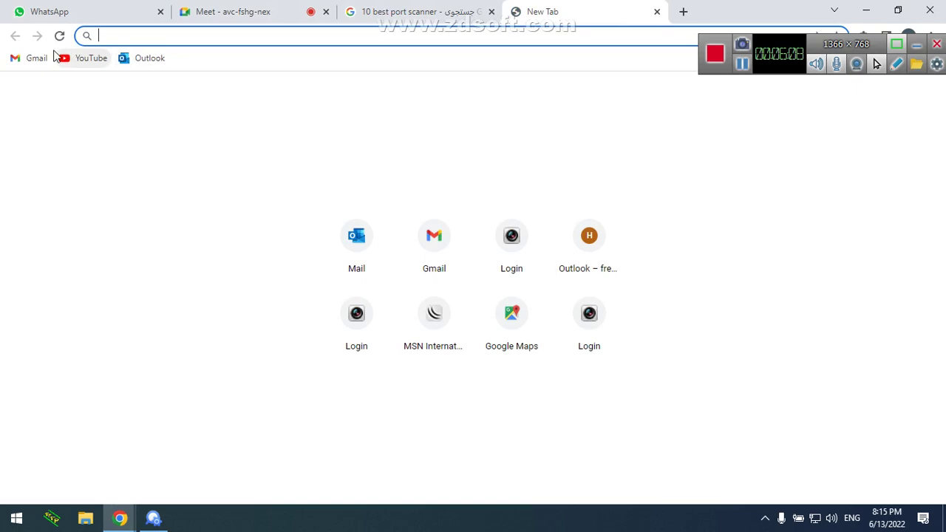
click(31, 58)
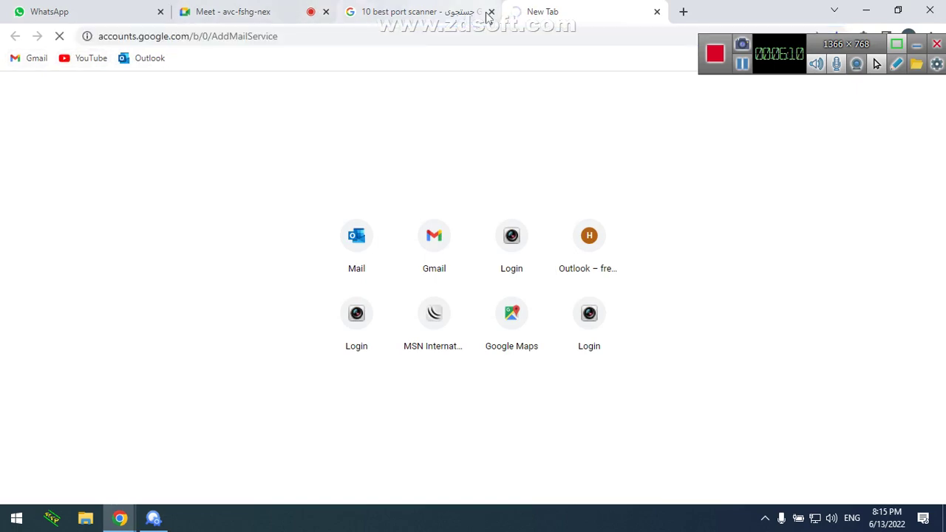
click(466, 15)
click(491, 11)
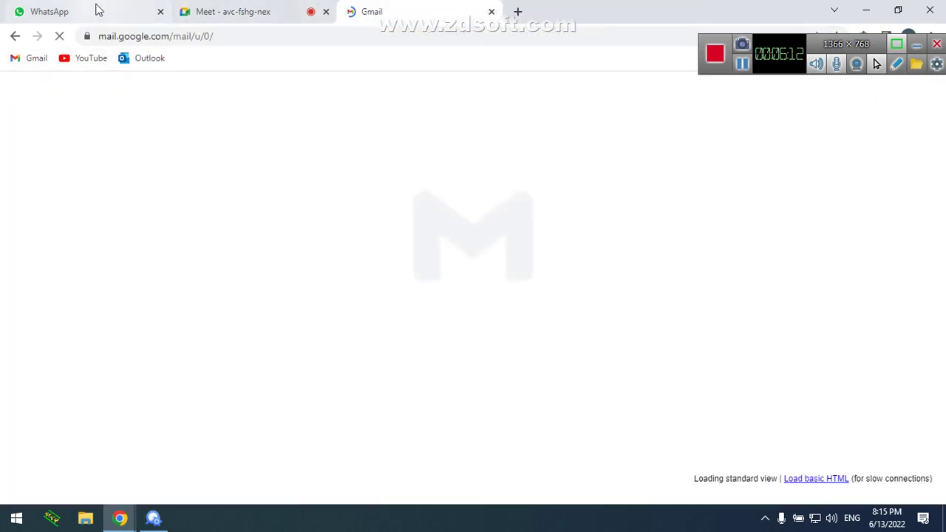
click(98, 10)
click(377, 12)
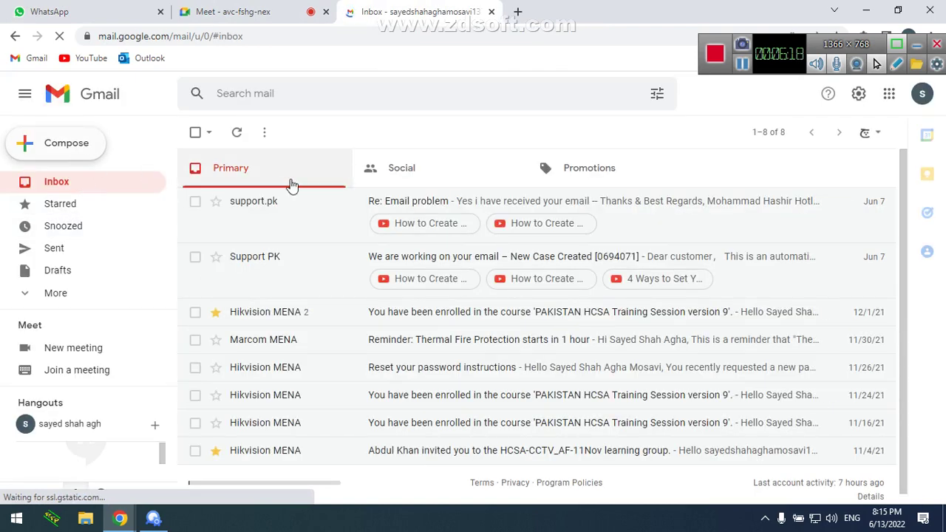
Compose a new email to the support contact with subject 'Reset password'
click(47, 148)
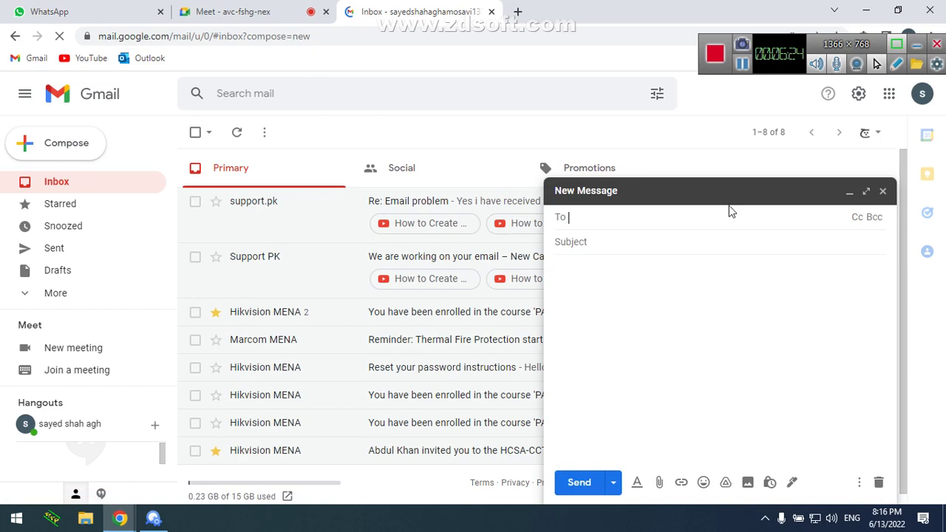
click(629, 185)
click(637, 190)
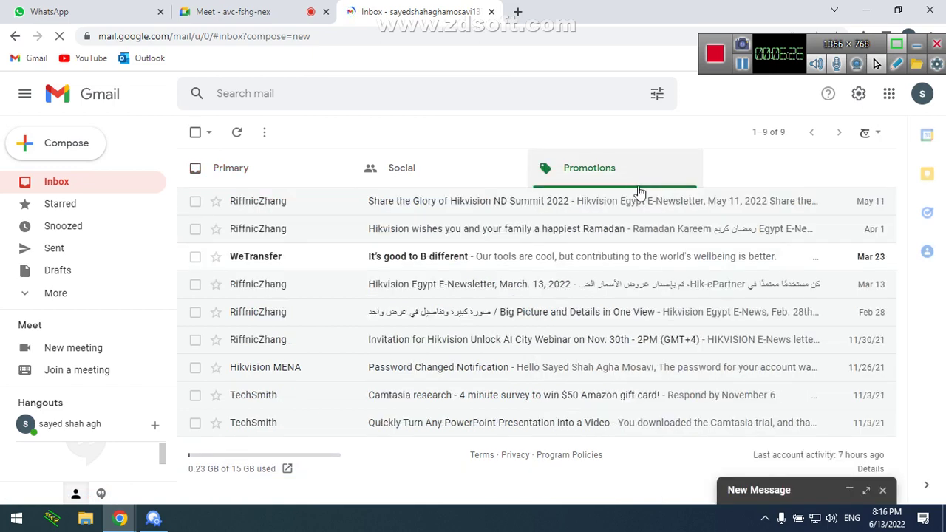
click(811, 492)
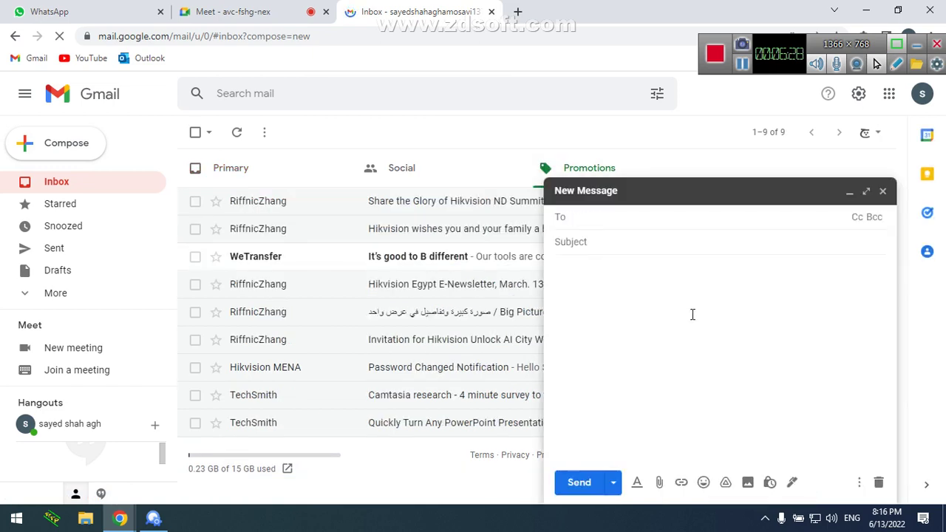
text(s)
key(Return)
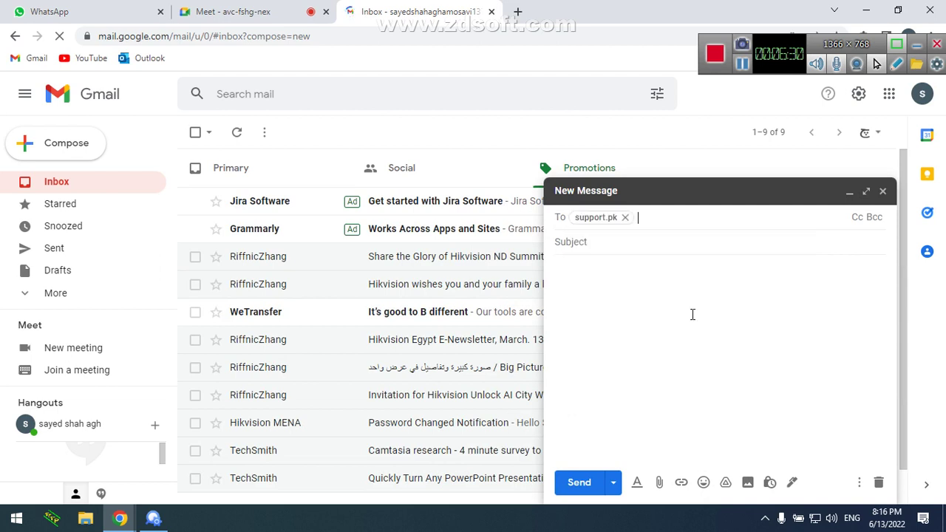
click(607, 241)
text(Re)
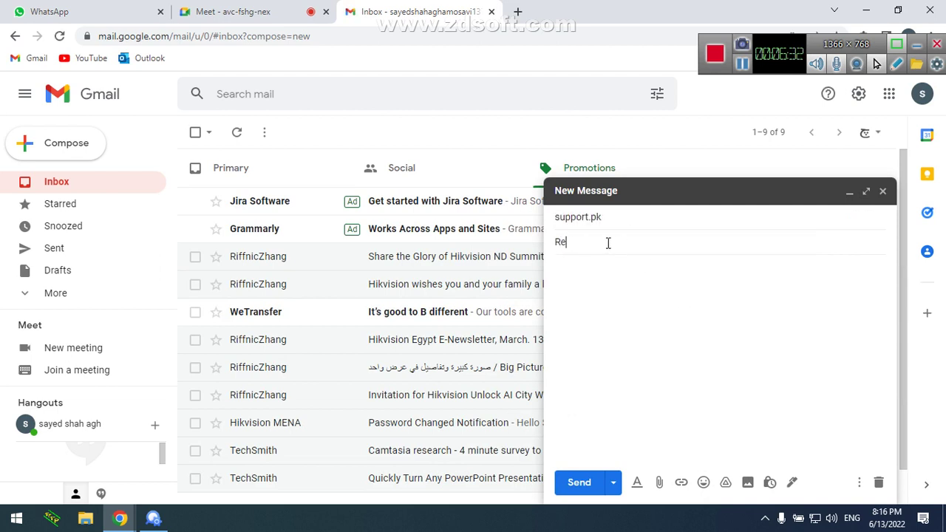
text(set passwordword)
Write a greeting and ask them to process the attached file for the password reset
click(605, 272)
text(Hi)
key(BackSpace)
text(sir)
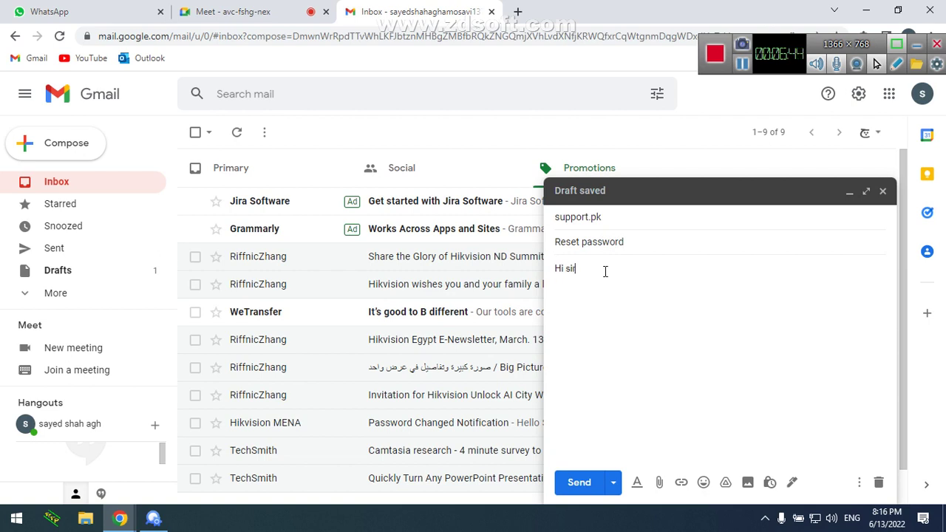
text( hope yo)
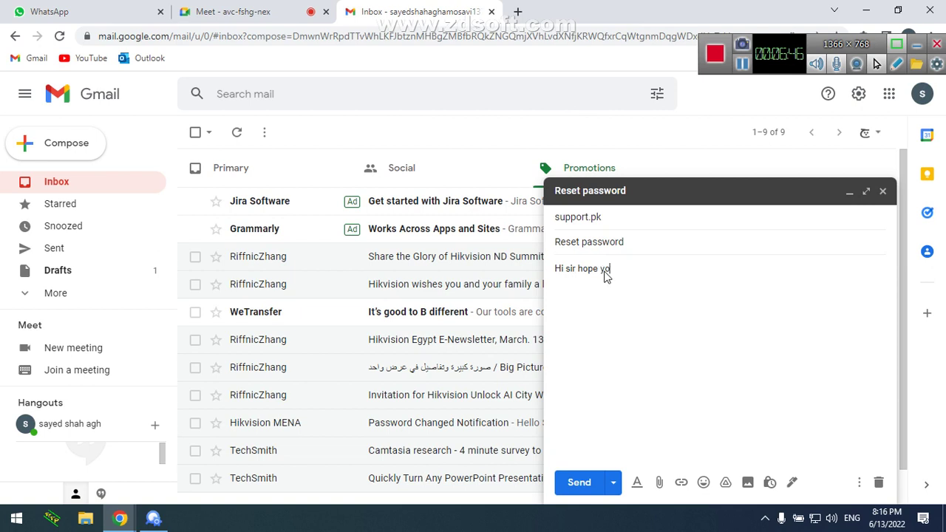
text(ur doing well.)
key(Return)
text(ease find ht)
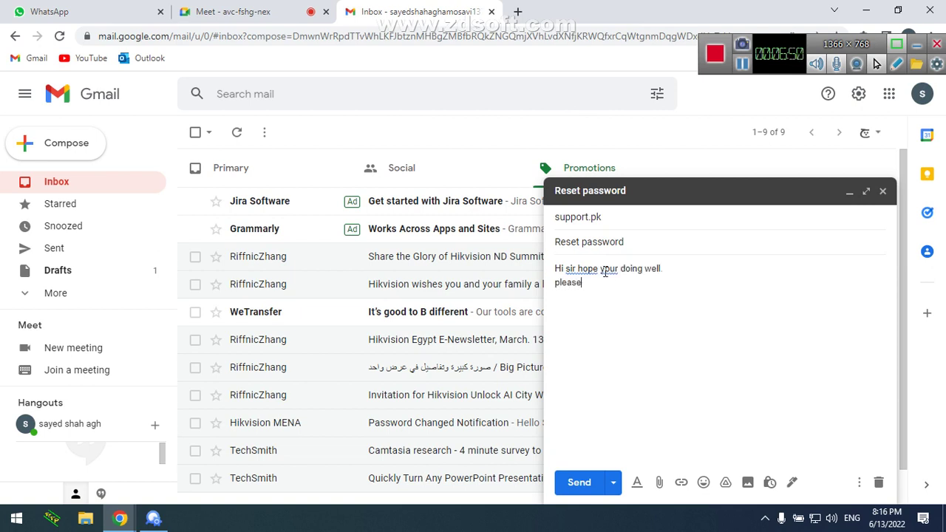
key(BackSpace)
key(BackSpace)
text(t)
text(he )
text(and re)
text(play the)
text( attached fil)
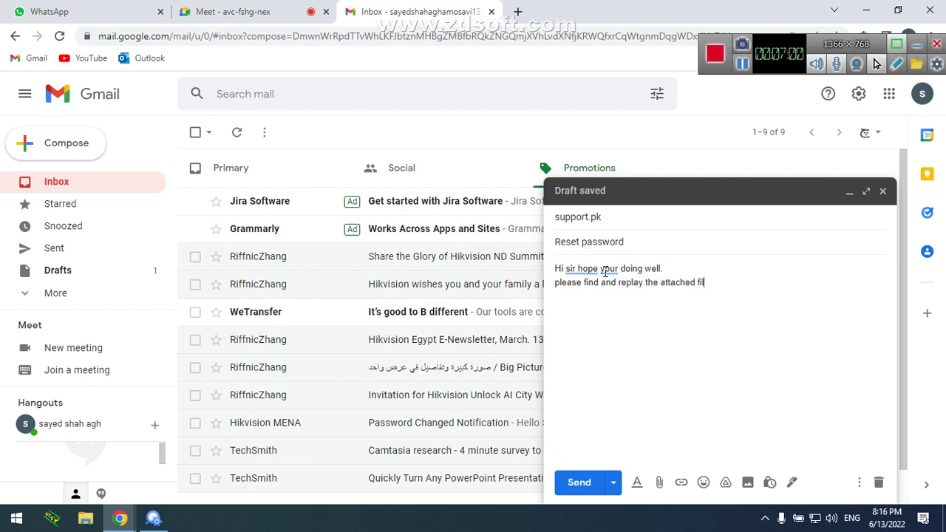
text(e for the reset pasword)
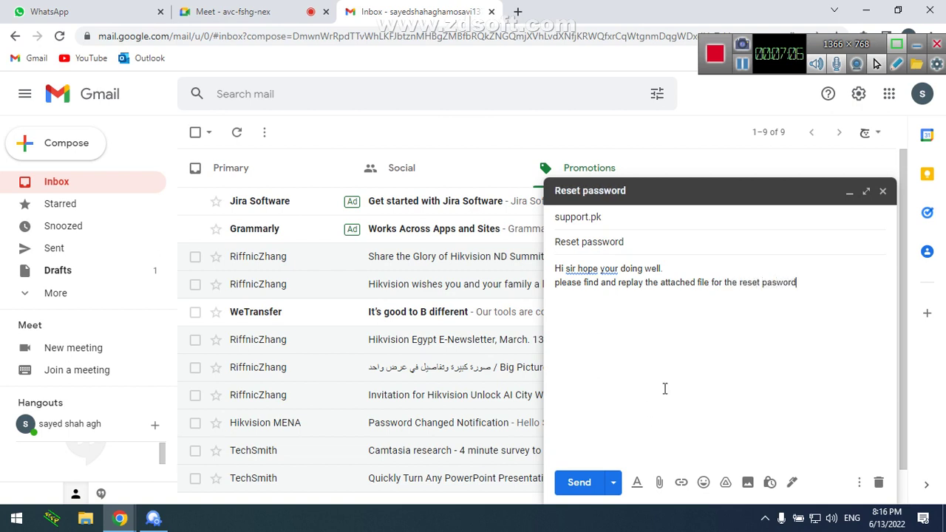
key(Left)
key(Left)
key(Left)
text(s)
Sign off the email with 'thanks' and the sender's name
click(665, 388)
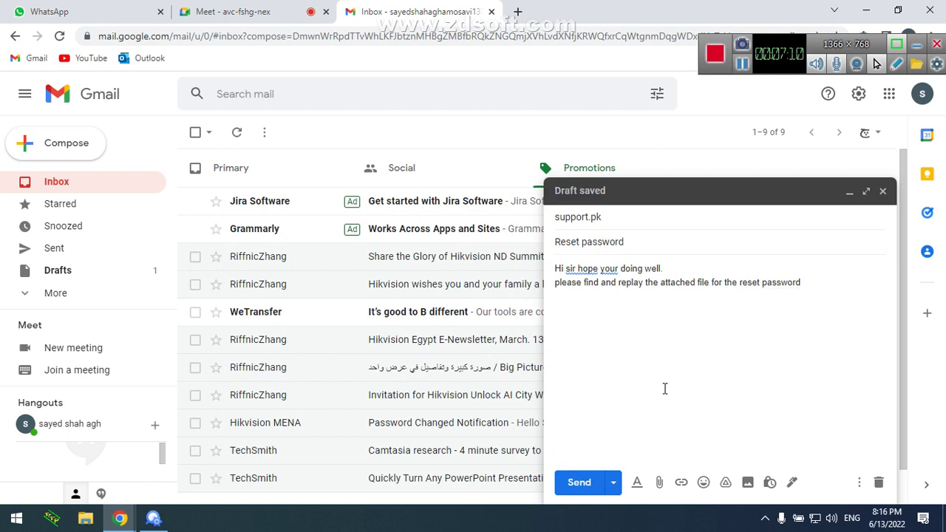
text(Sayed)
key(BackSpace)
text(thanks)
key(Return)
text(Sayed shah)
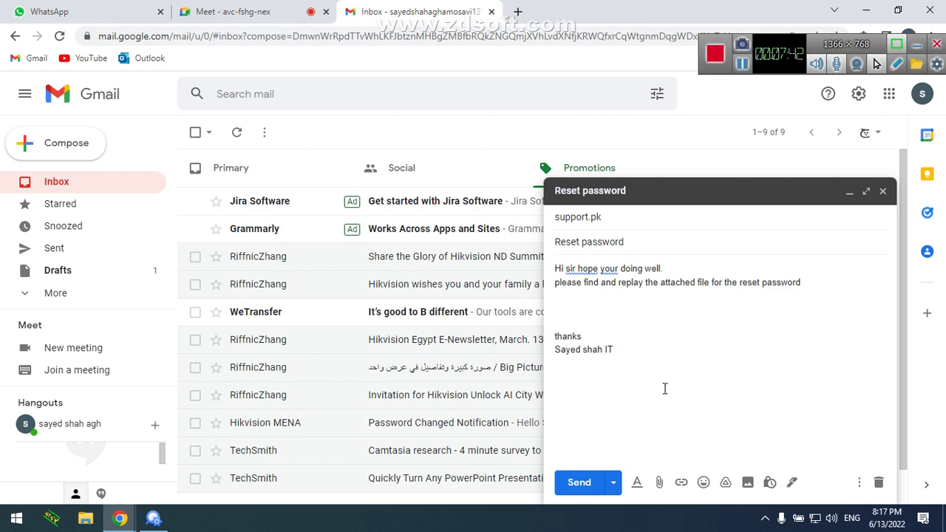
Send the 'Reset password' email with the Desktop's DS-2CD key file attached
click(660, 483)
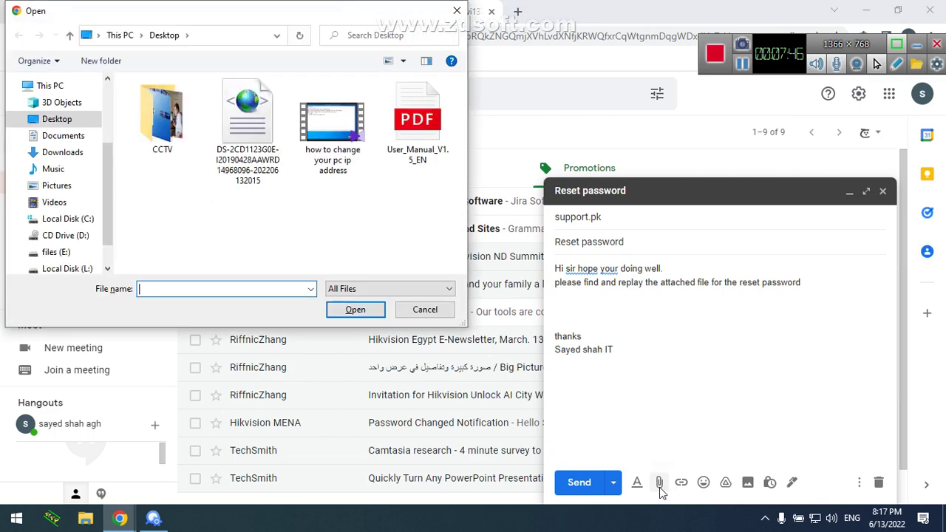
click(418, 311)
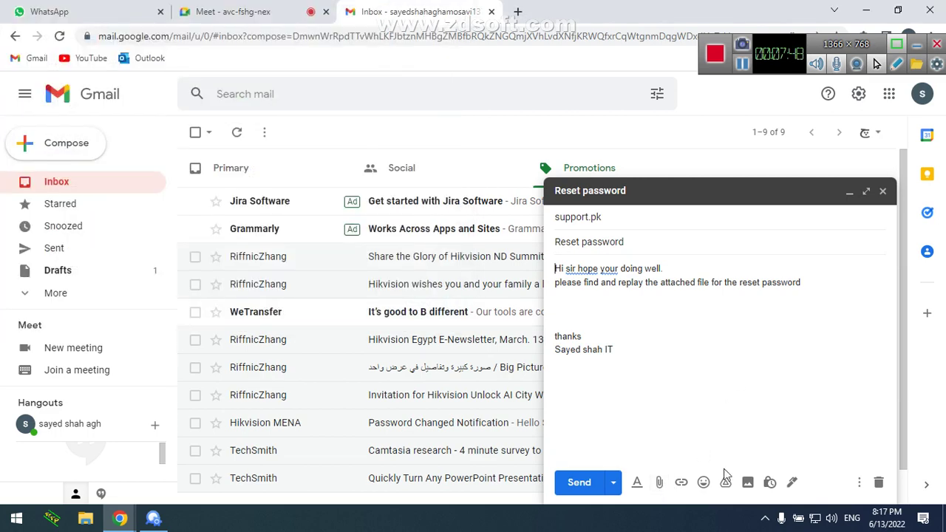
click(657, 488)
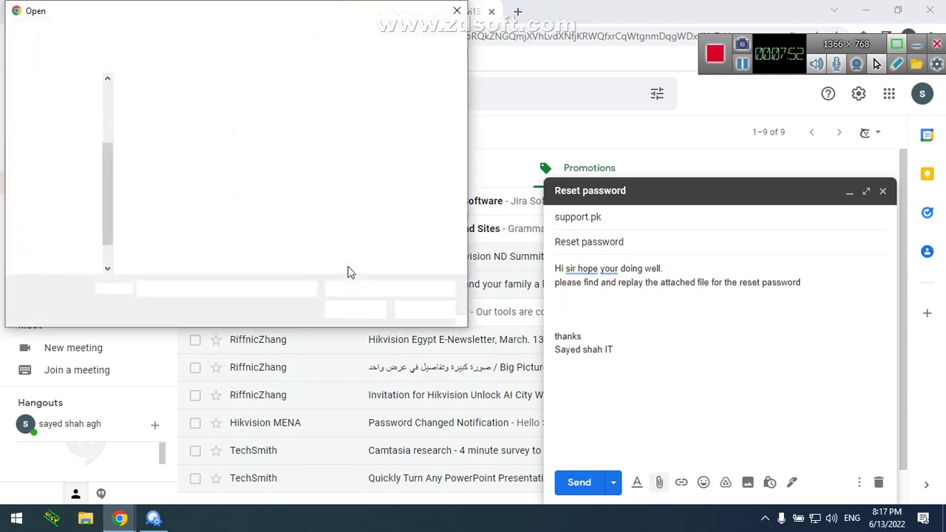
double_click(244, 129)
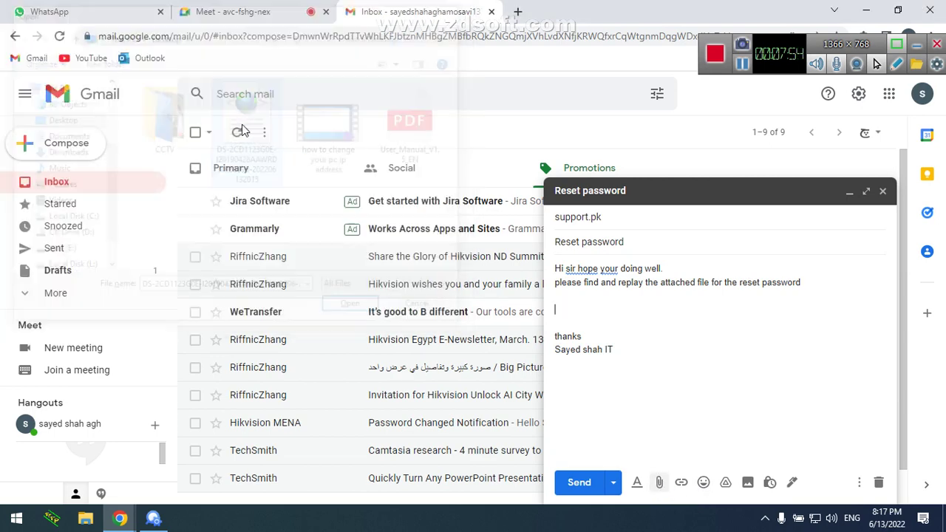
click(581, 484)
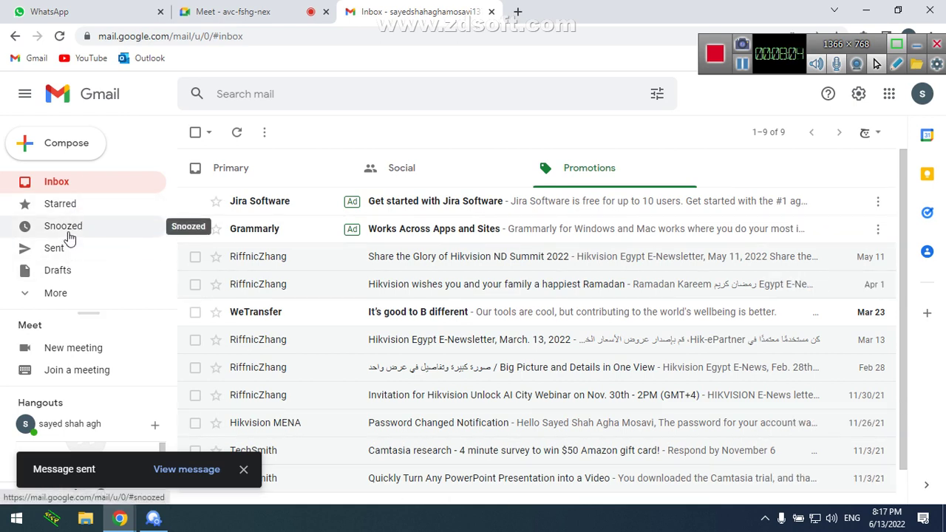
Open support's 'Re: Email problem' reply from the inbox, then go back to the inbox list
click(82, 296)
mouse_move(171, 207)
mouse_down()
mouse_move(177, 254)
mouse_move(186, 203)
mouse_up()
click(143, 190)
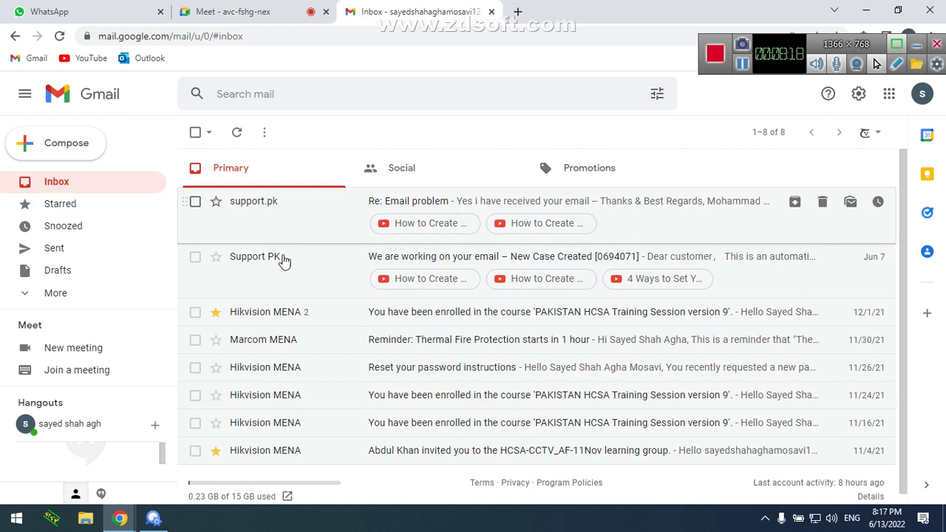
click(310, 219)
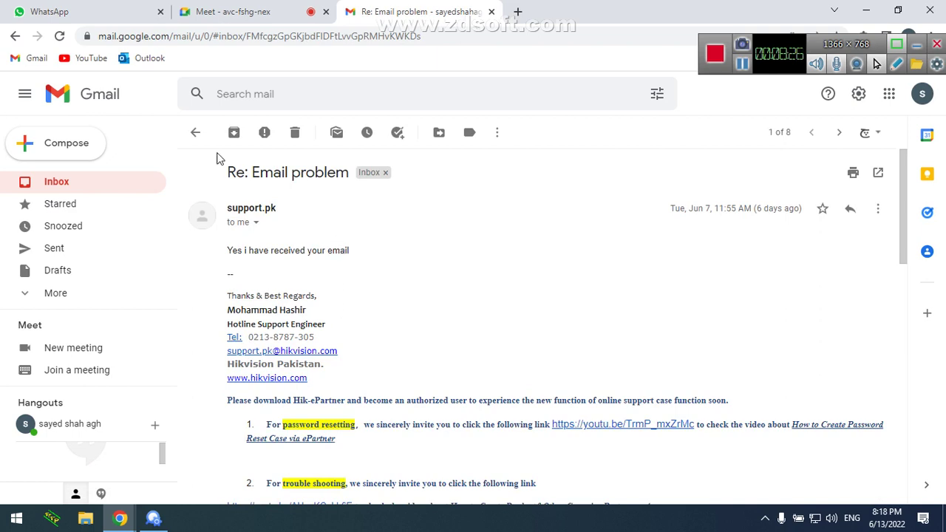
click(196, 135)
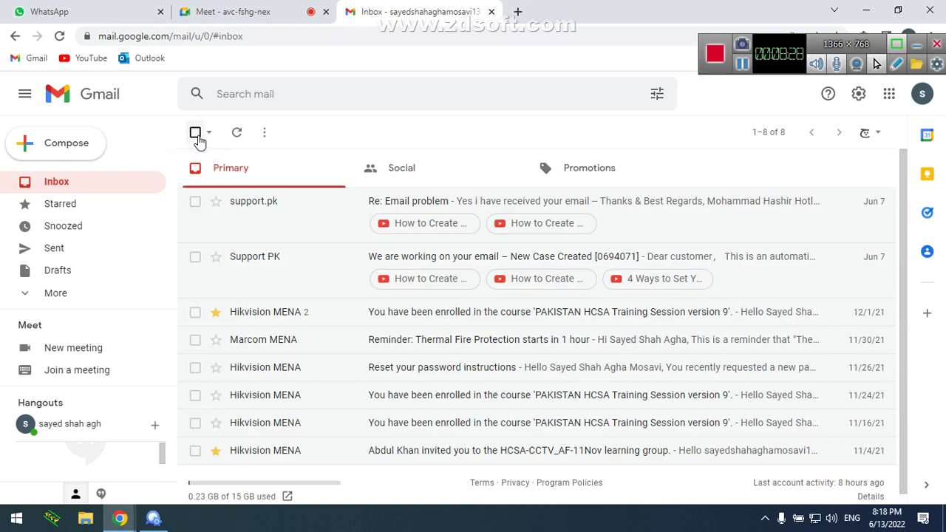
Bring the SADP device list back in front of Gmail
click(287, 9)
click(434, 10)
click(153, 519)
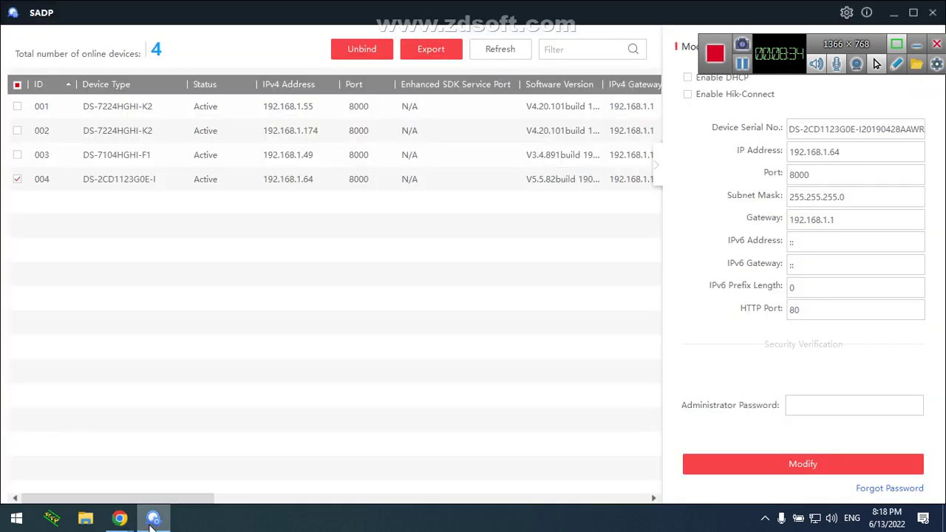
Open the camera's Reset Password dialog in Export/Import Secret Key Mode, then return to the Gmail inbox
click(887, 490)
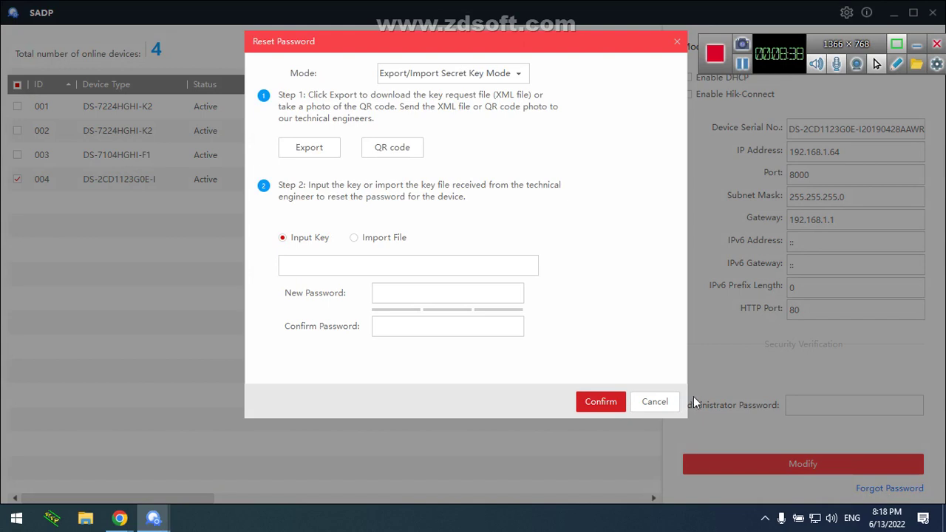
click(364, 243)
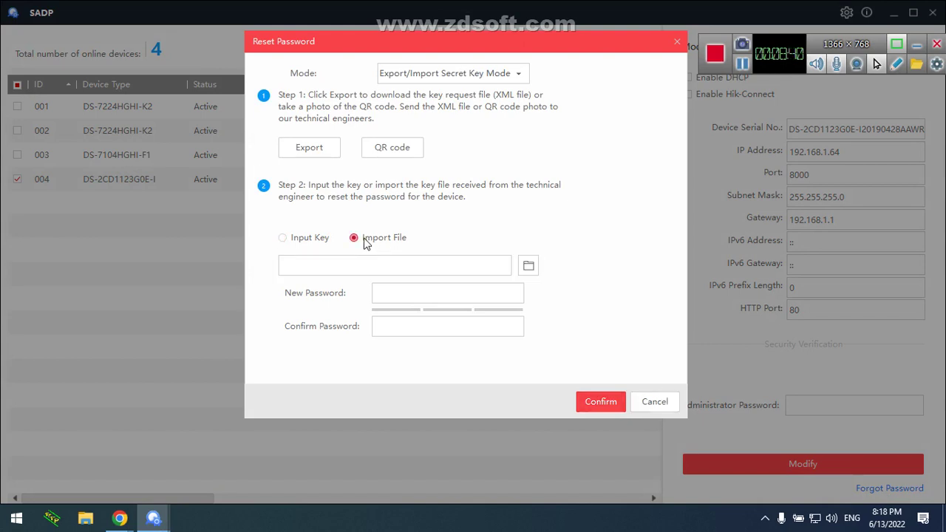
click(321, 238)
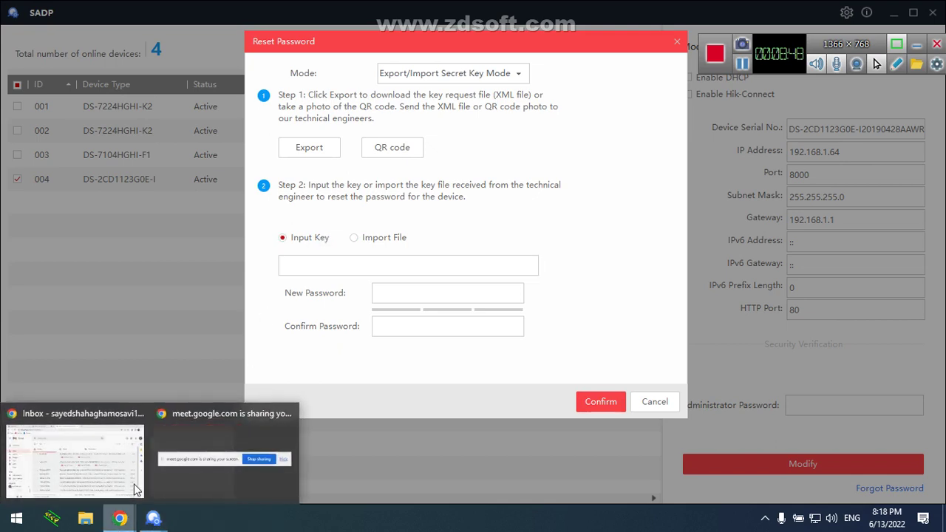
click(123, 466)
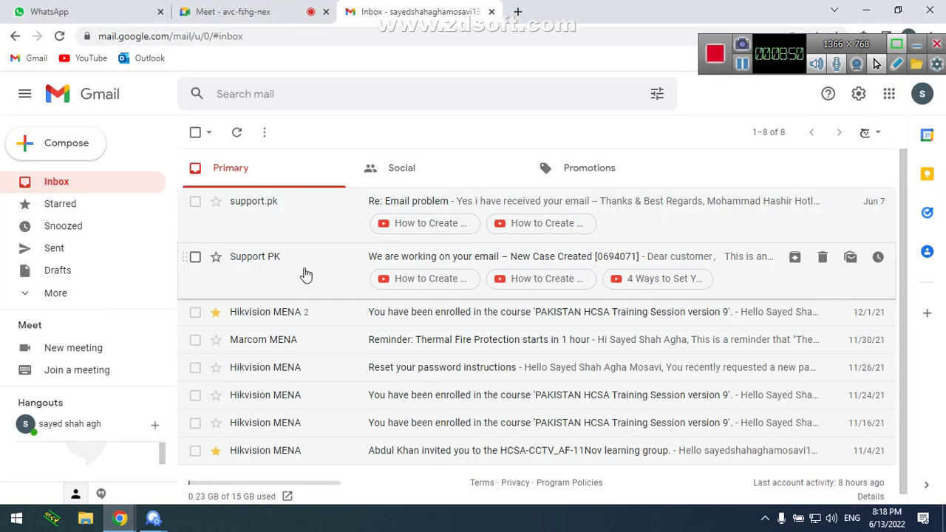
Open 'Re: Email problem', highlight 'password resetting', and restore SADP's Reset Password dialog
click(308, 217)
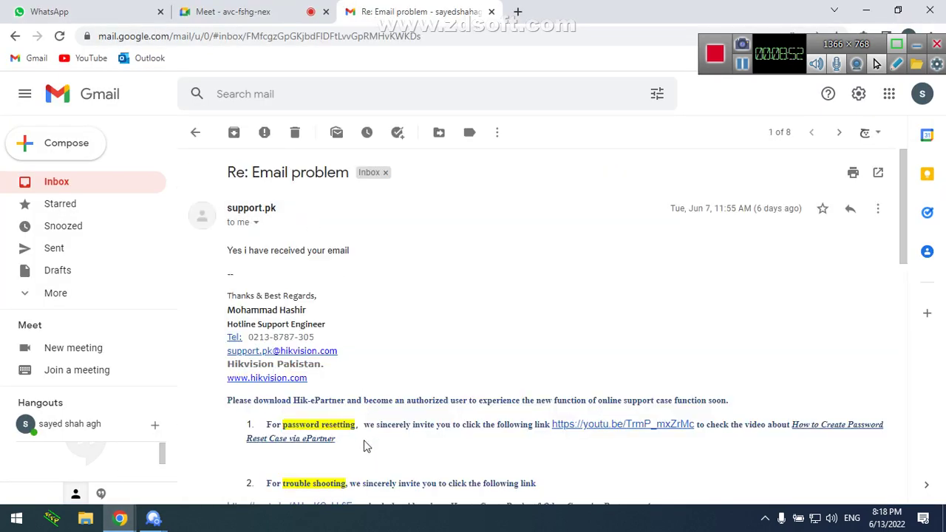
drag(357, 425, 281, 424)
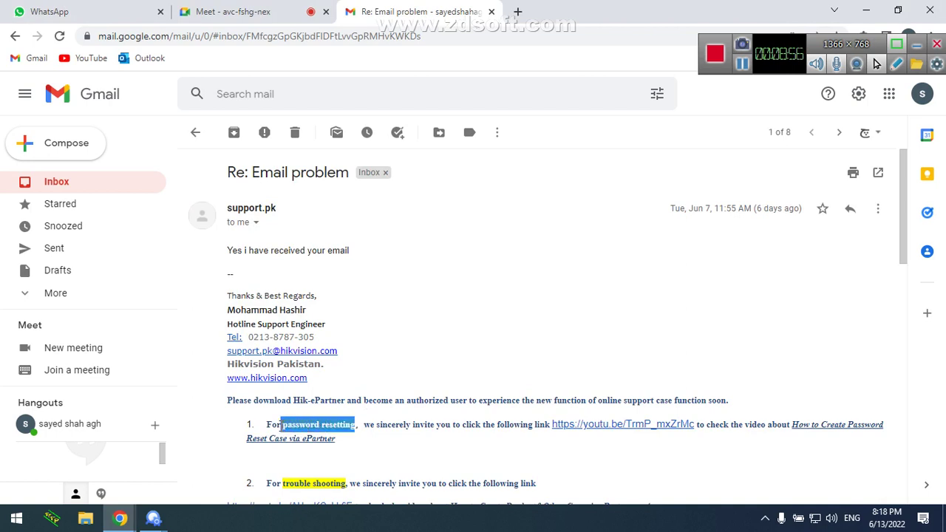
click(156, 520)
click(201, 463)
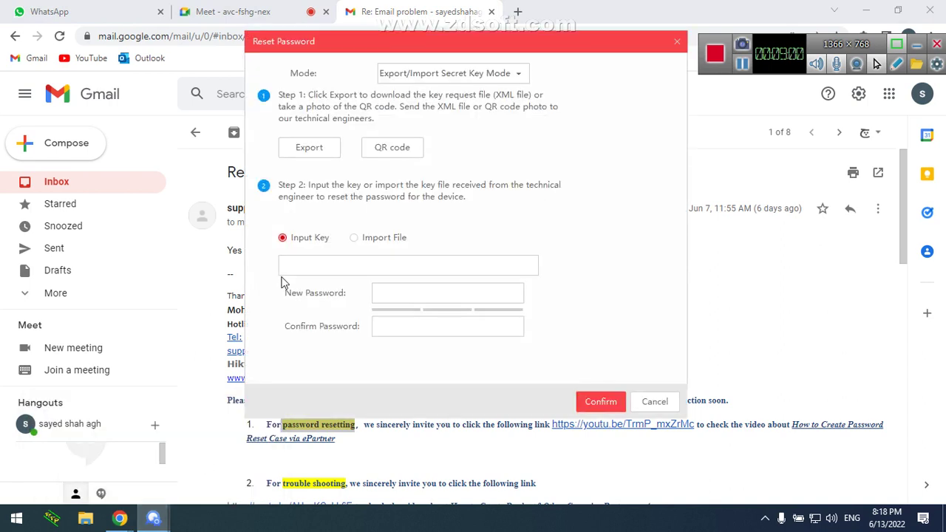
Type test text 'adfd1234fds' into the Input Key box, then delete it
click(312, 259)
text(adfd1234fds)
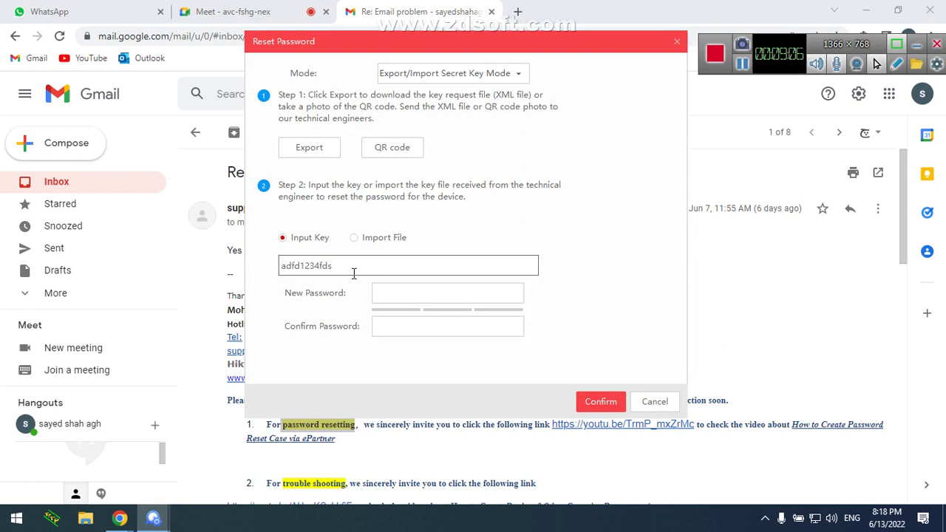
drag(353, 270, 247, 266)
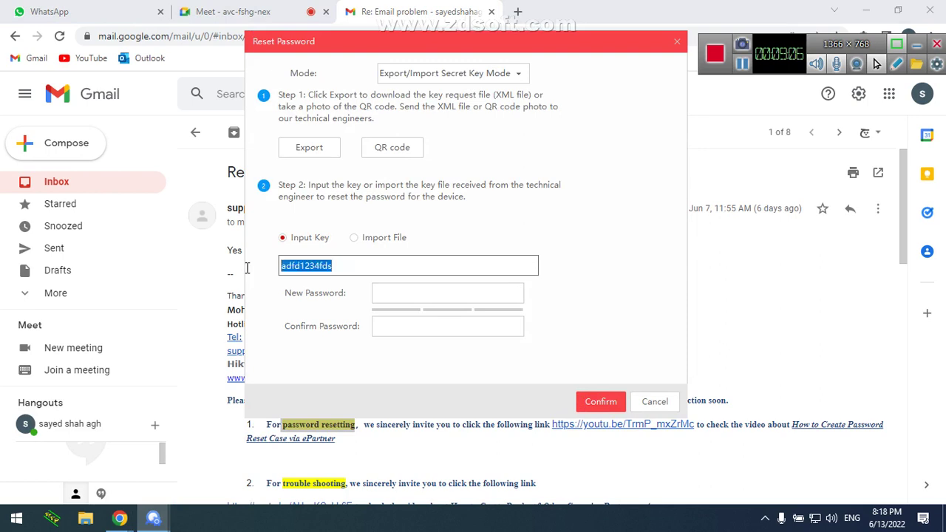
key(BackSpace)
Return from Gmail to the Reset Password dialog and select Import File for the key
click(190, 355)
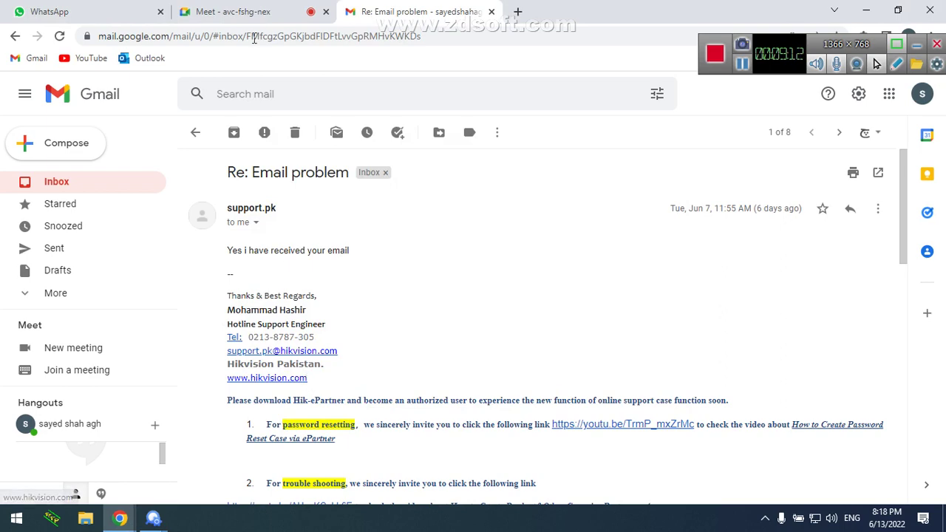
click(165, 527)
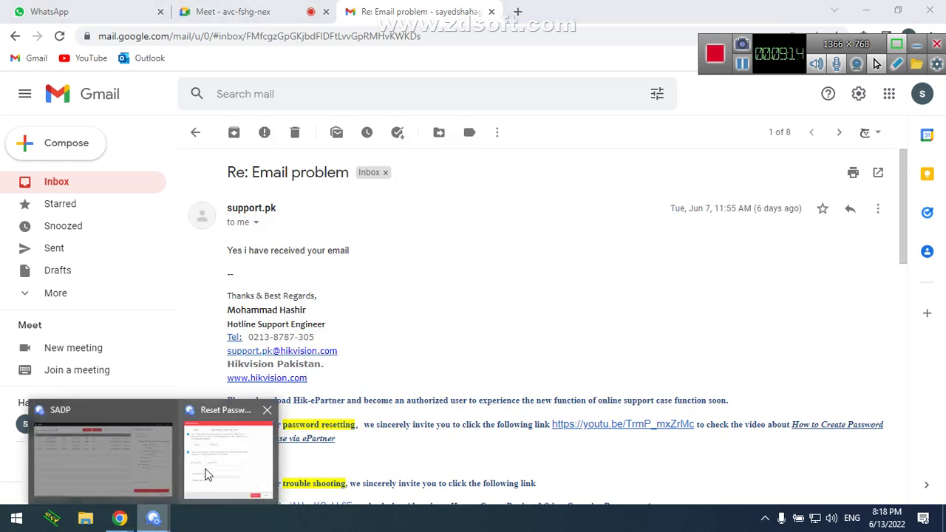
click(207, 476)
click(358, 241)
click(323, 241)
click(361, 245)
click(323, 242)
click(374, 243)
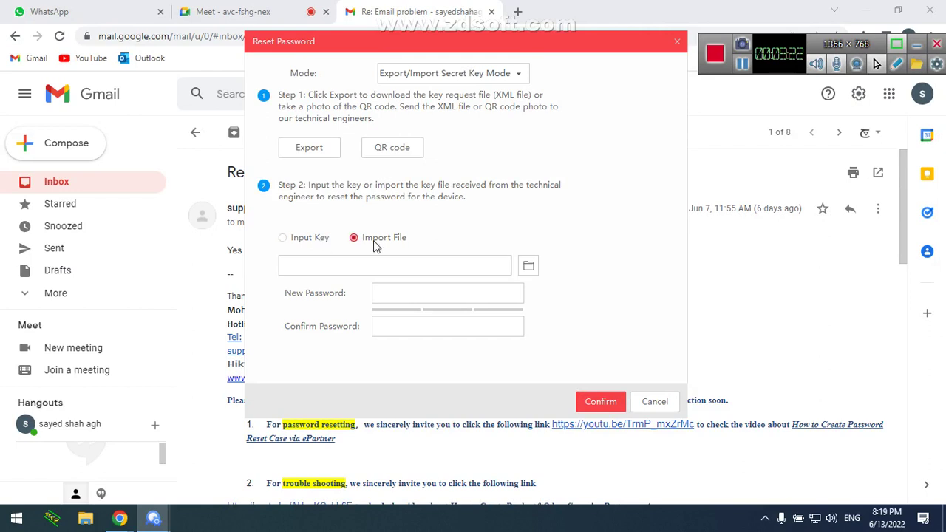
Load the DS-2CD1123G0E key file from the Desktop and enter the new password twice
click(529, 266)
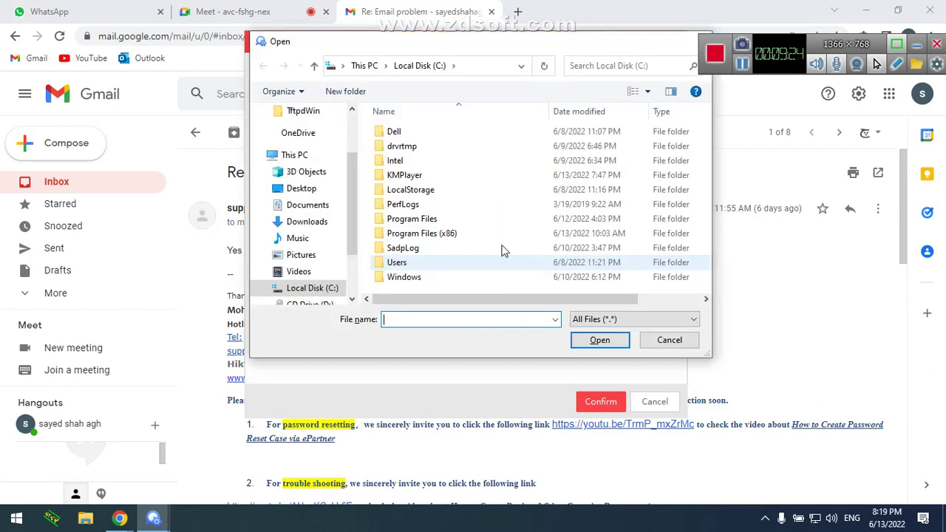
click(332, 189)
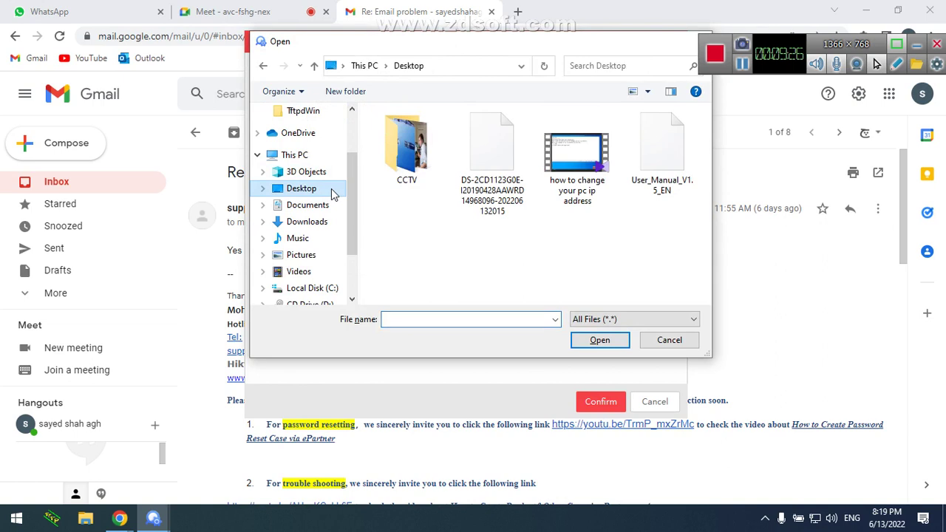
double_click(476, 177)
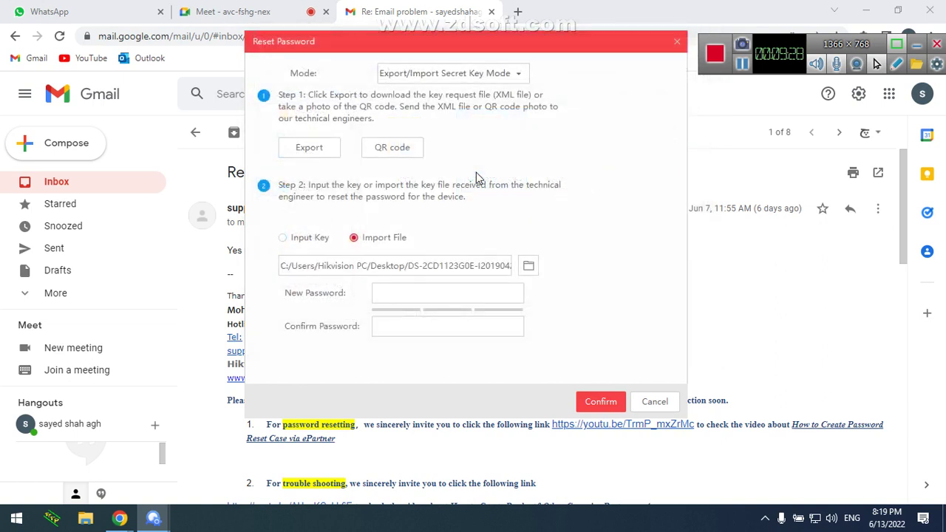
click(480, 297)
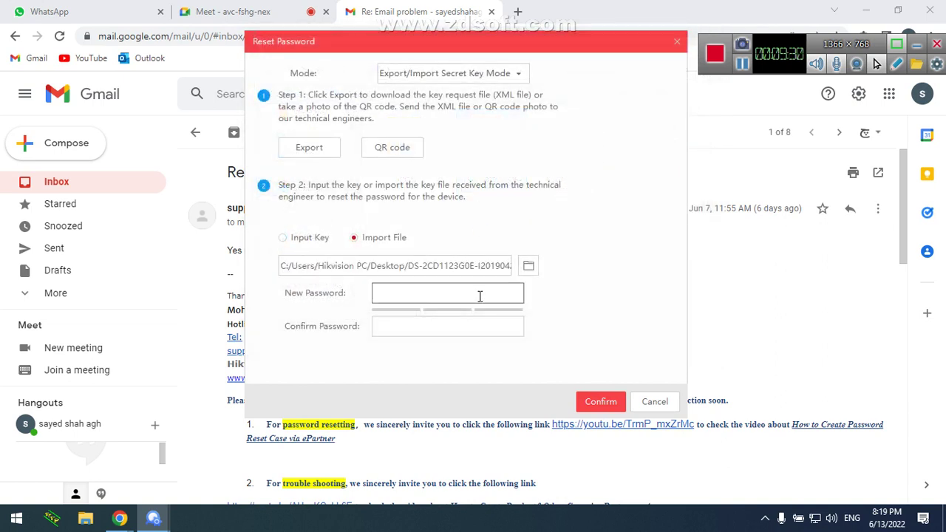
text(•••••••••)
key(Tab)
text(••••)
key(BackSpace)
key(BackSpace)
key(BackSpace)
text(•)
key(BackSpace)
text(•••)
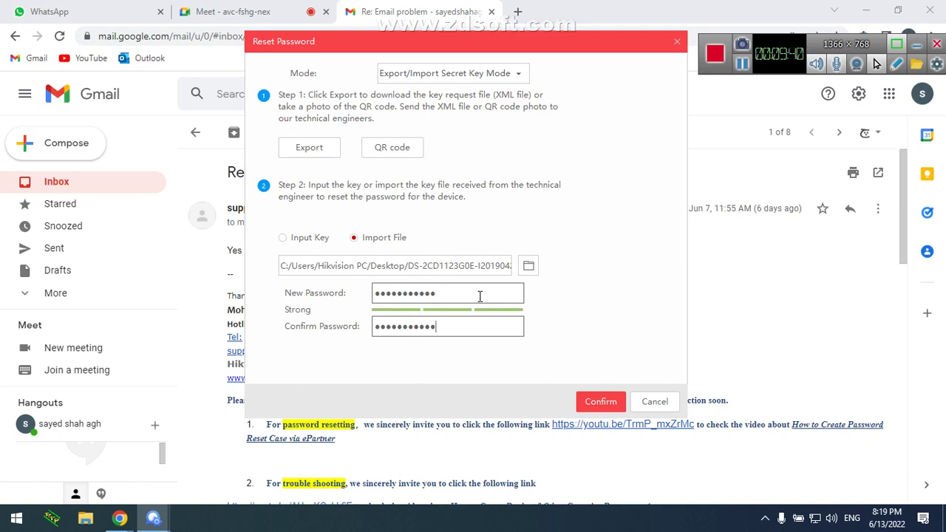
Submit the reset, dismiss the mismatch error, retype the confirmation password and resubmit
click(590, 402)
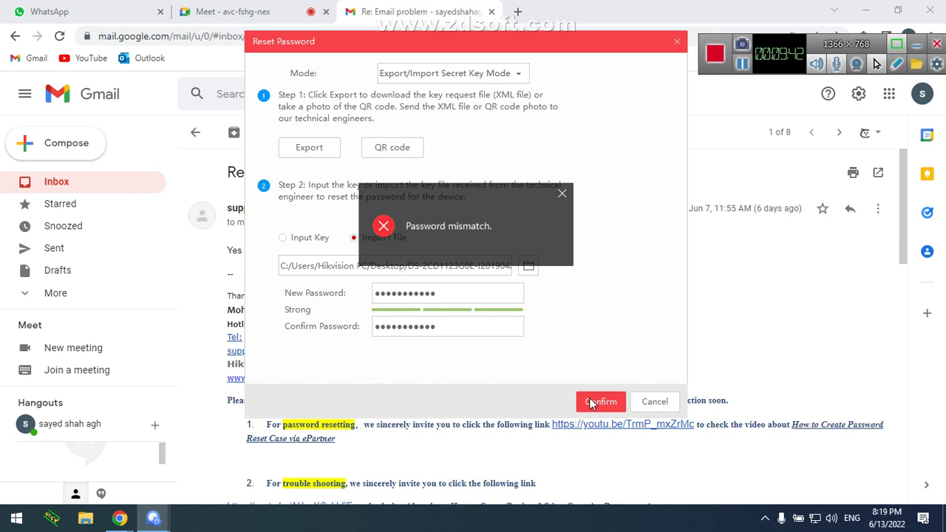
click(567, 201)
drag(440, 326, 311, 326)
key(BackSpace)
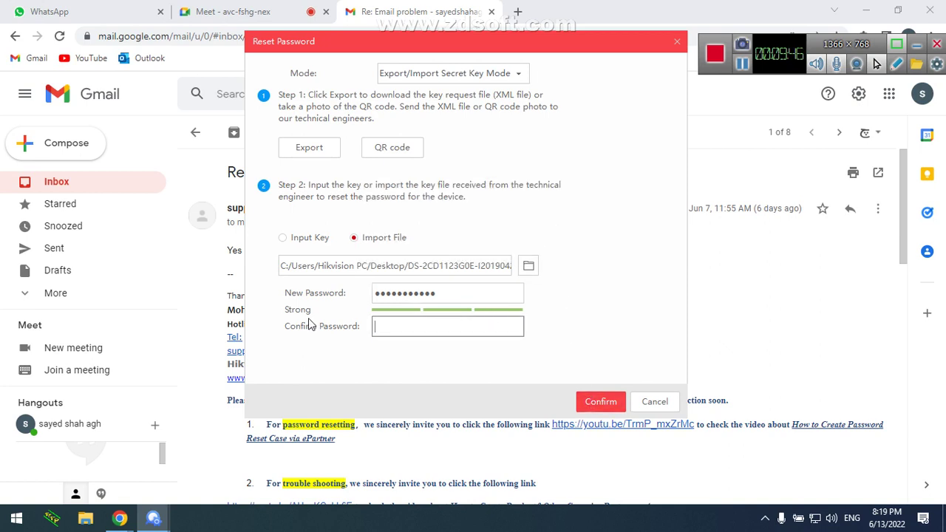
text(•••••••••••)
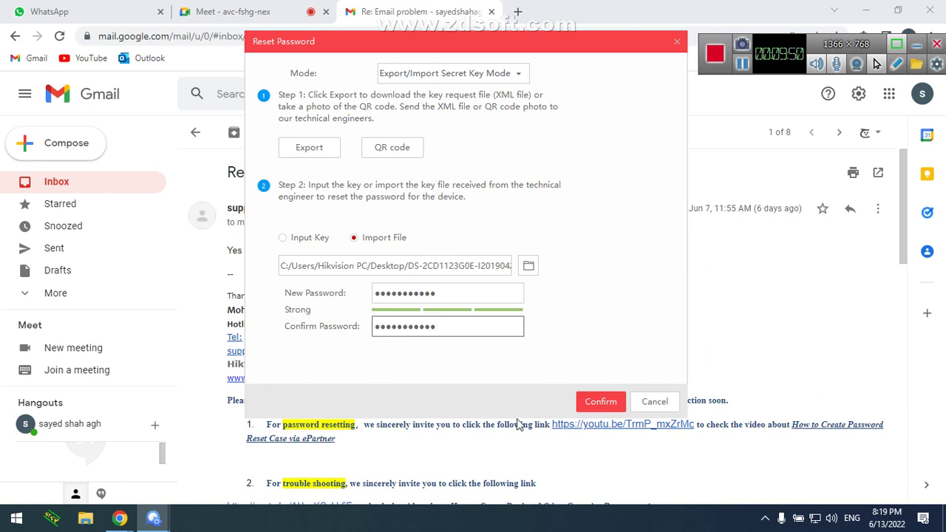
click(612, 412)
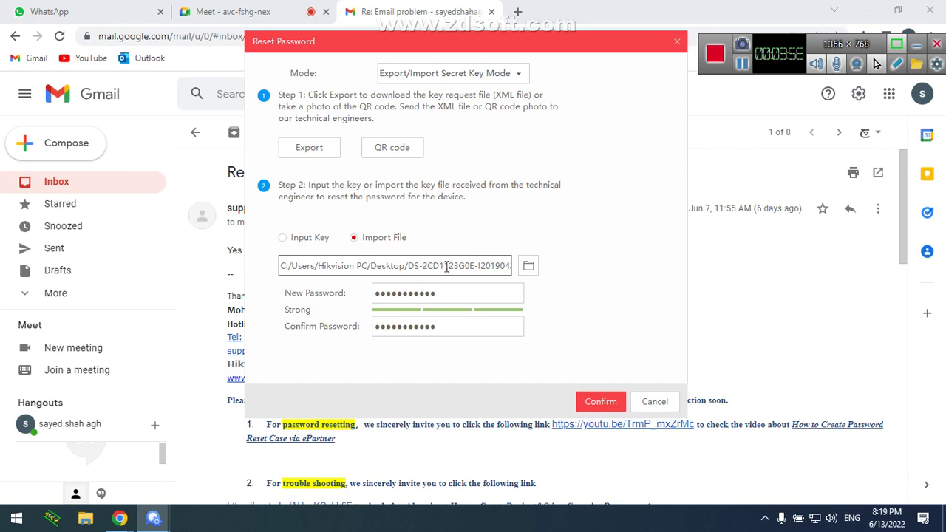
Review the key file path and new password, then cancel the reset
drag(422, 266, 297, 265)
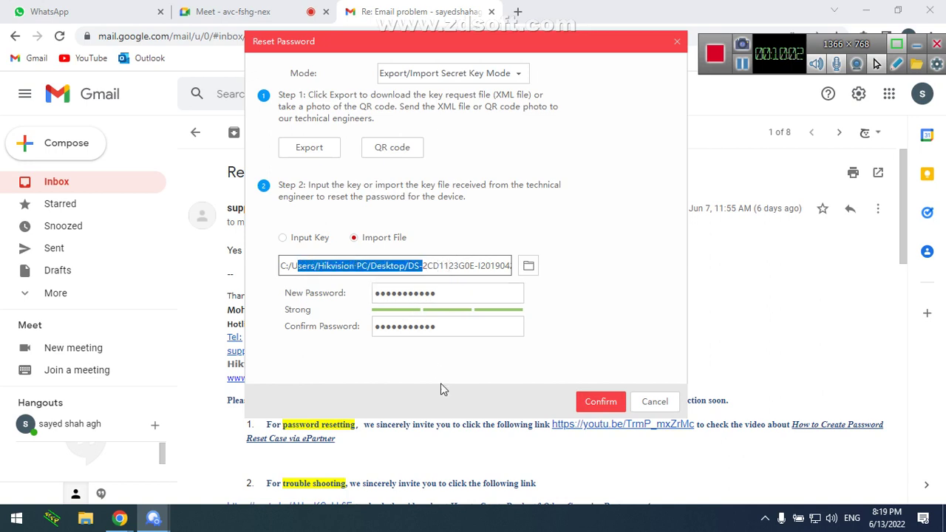
click(449, 265)
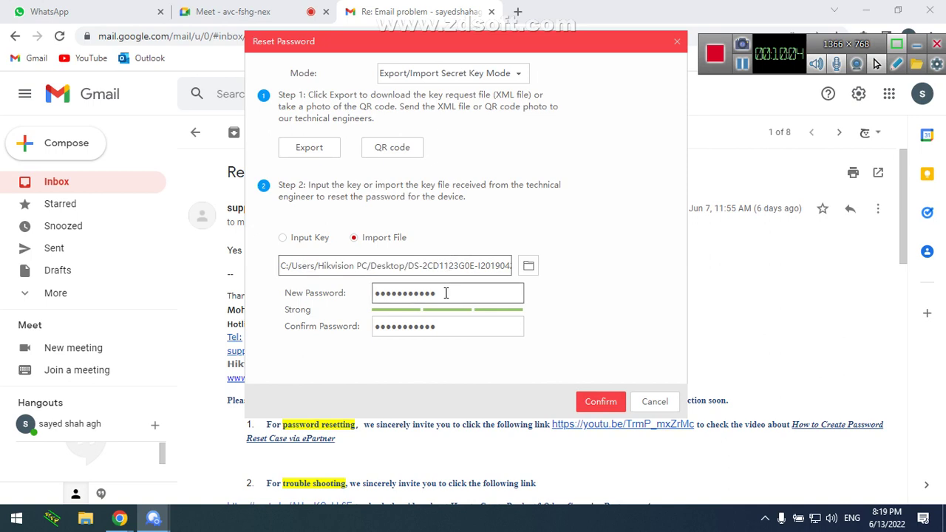
double_click(446, 293)
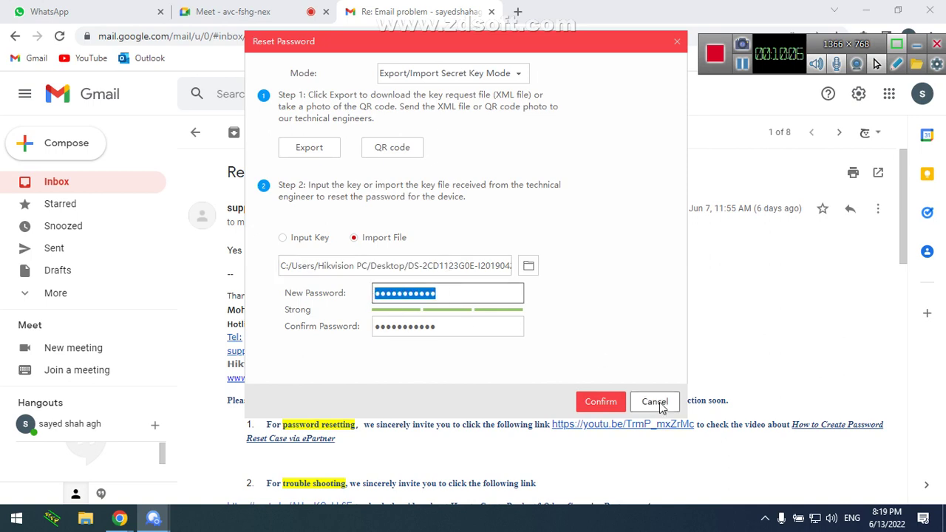
click(656, 403)
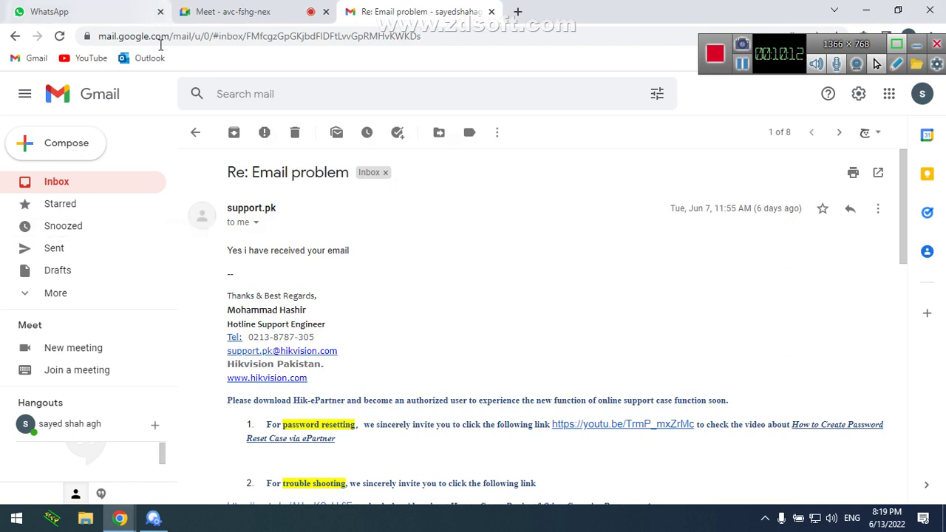
Open support's 'reset password' email in Outlook and select the reset code it contains
click(139, 58)
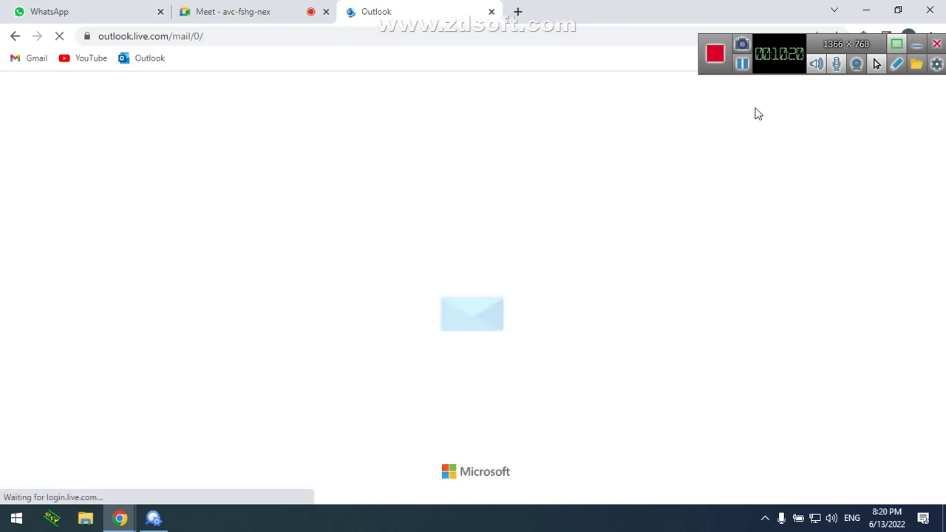
mouse_move(798, 42)
mouse_down()
mouse_move(750, 19)
mouse_move(801, 36)
mouse_up()
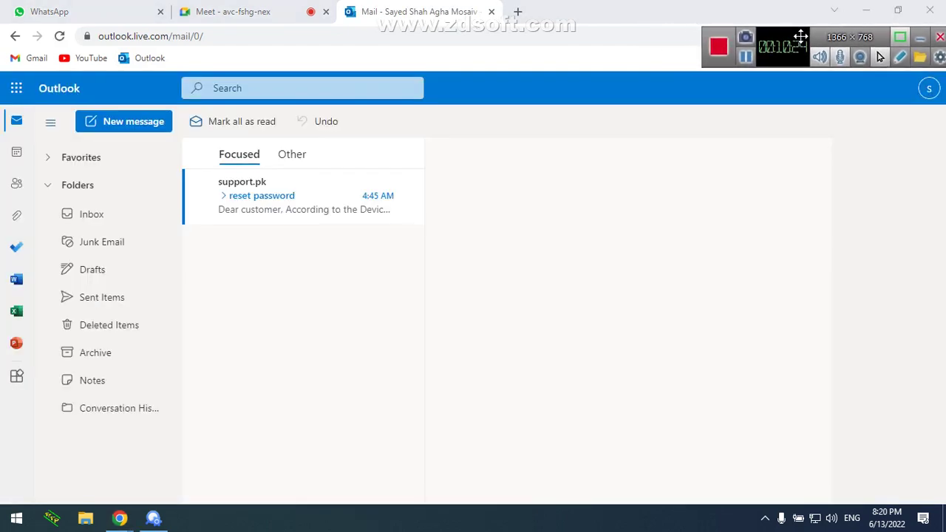
click(293, 198)
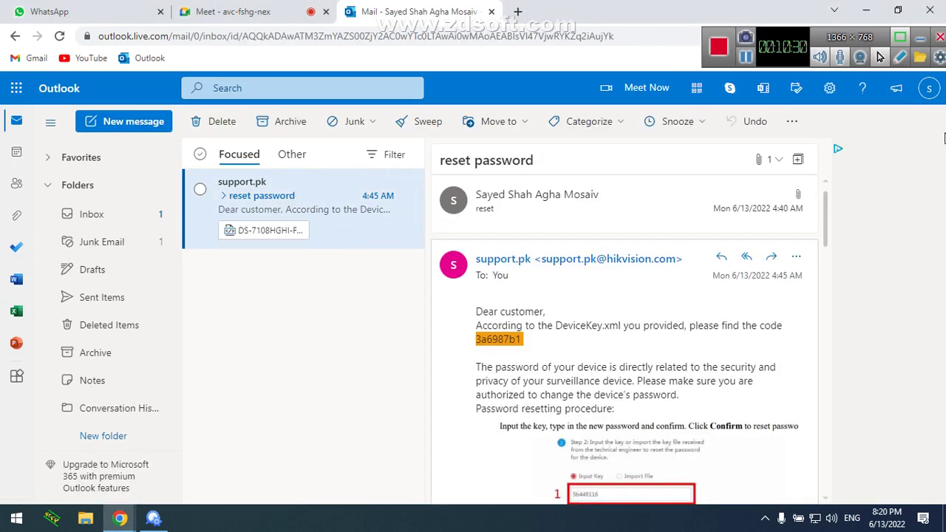
mouse_move(828, 210)
mouse_down()
mouse_move(826, 236)
mouse_move(827, 225)
mouse_up()
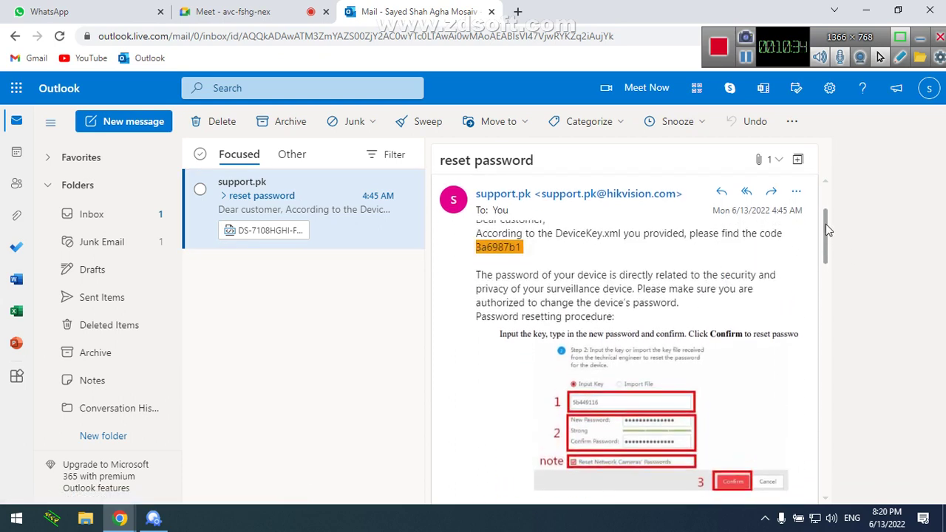
drag(524, 250, 474, 253)
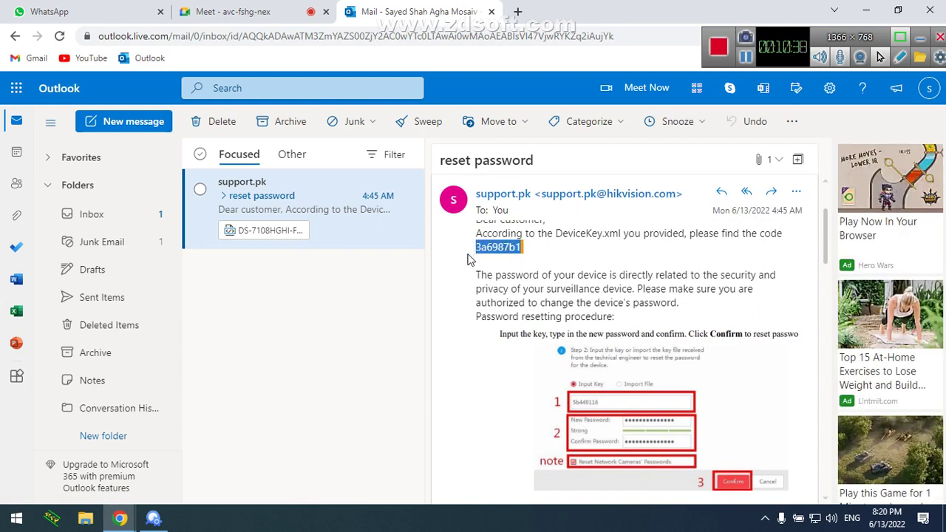
Switch back to SADP and reopen the camera's Reset Password dialog, ready to enter the key
click(153, 518)
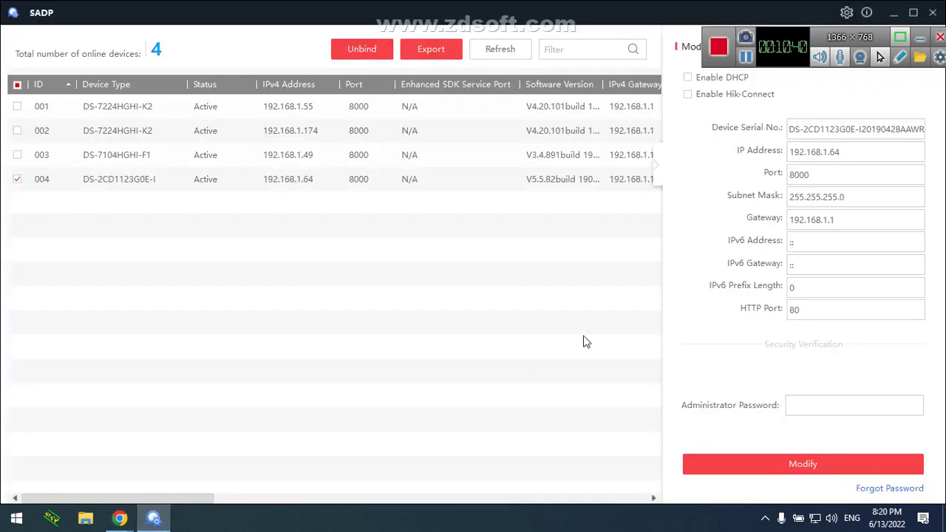
click(869, 490)
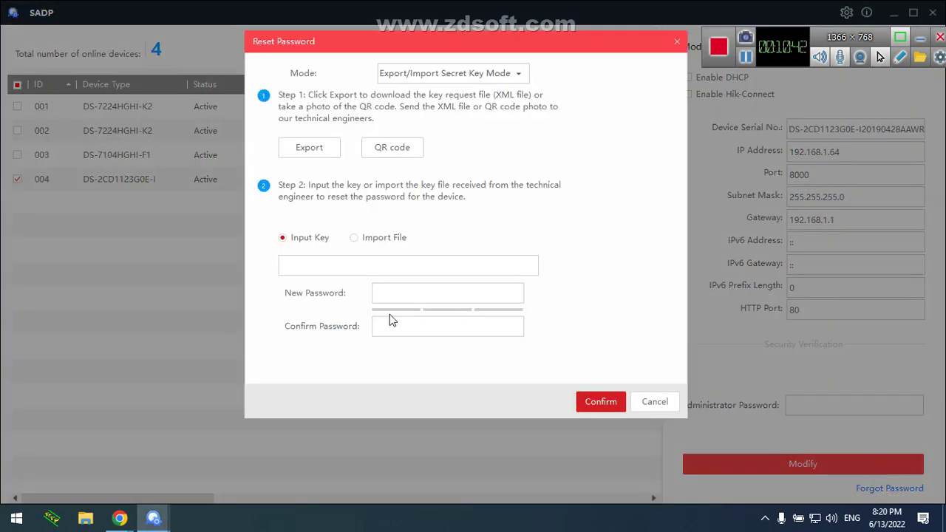
click(322, 266)
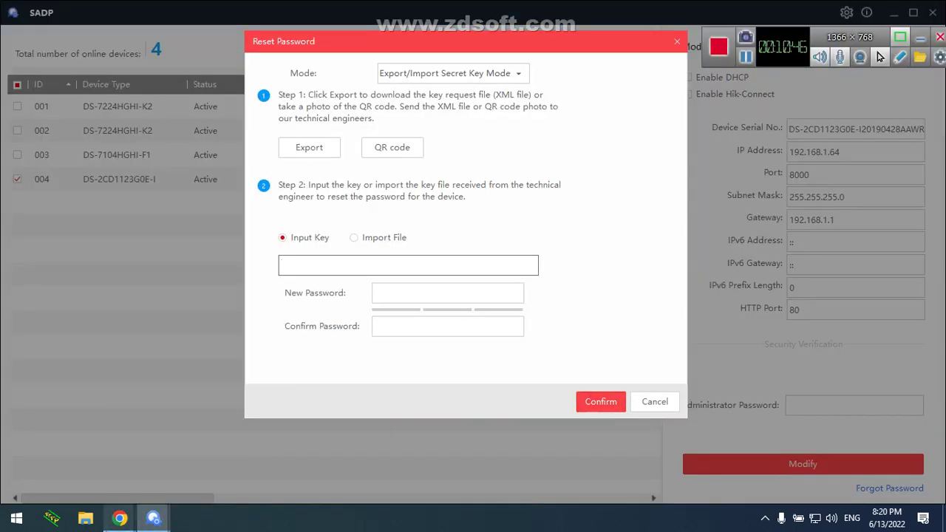
Bring back Outlook's reset password reply and scroll through its reset code and instructions
mouse_move(120, 519)
click(70, 463)
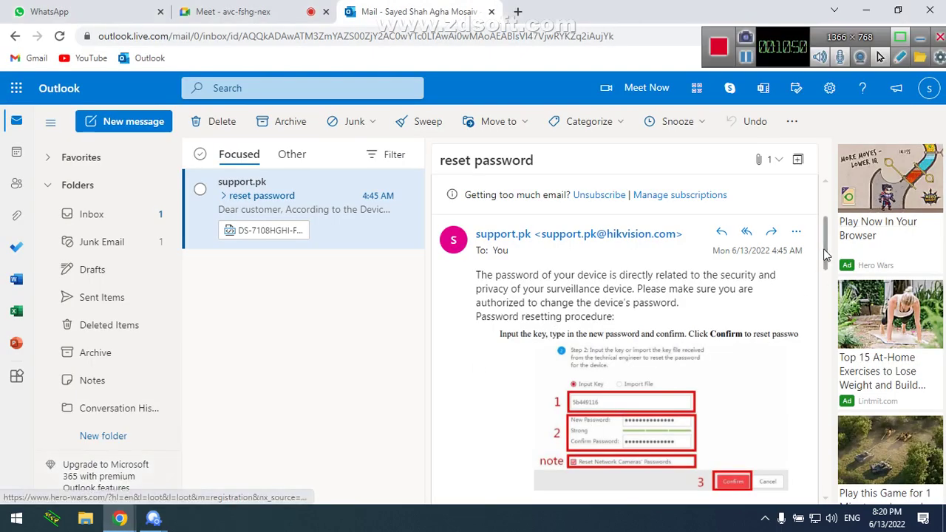
drag(826, 249, 828, 265)
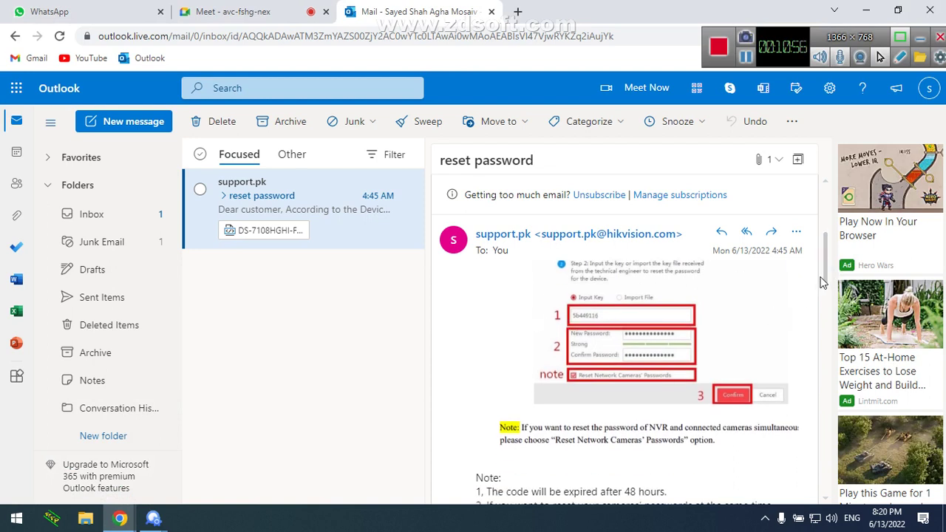
drag(826, 276, 828, 243)
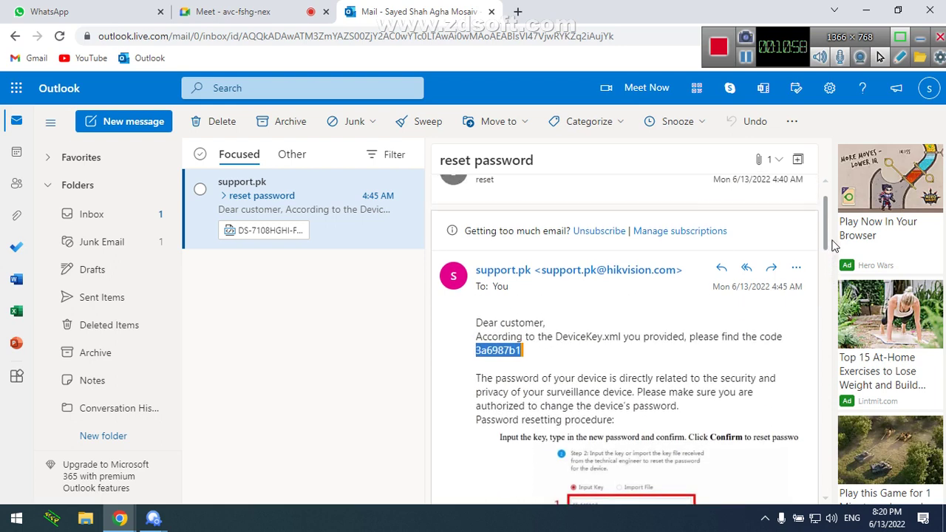
click(497, 364)
drag(825, 235, 826, 272)
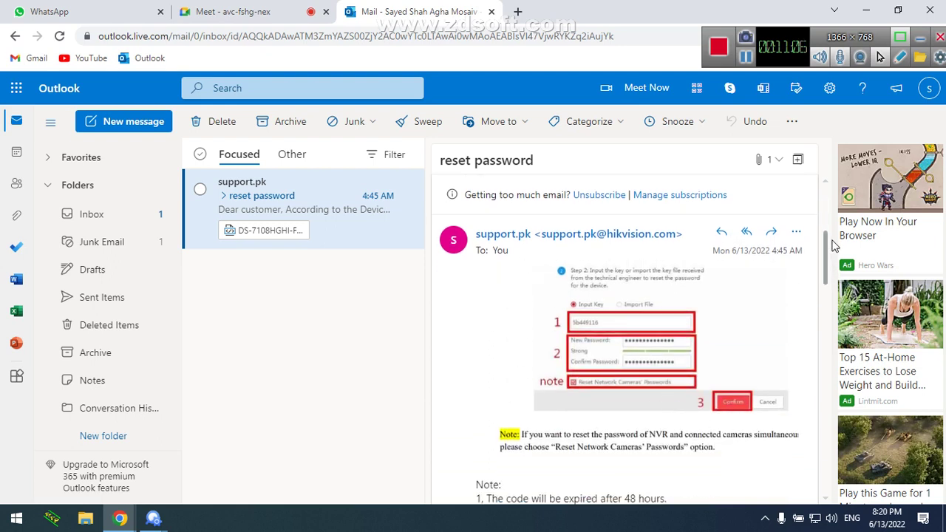
mouse_move(828, 248)
mouse_down()
mouse_move(828, 287)
mouse_move(826, 194)
mouse_up()
scroll(826, 292, down, 4)
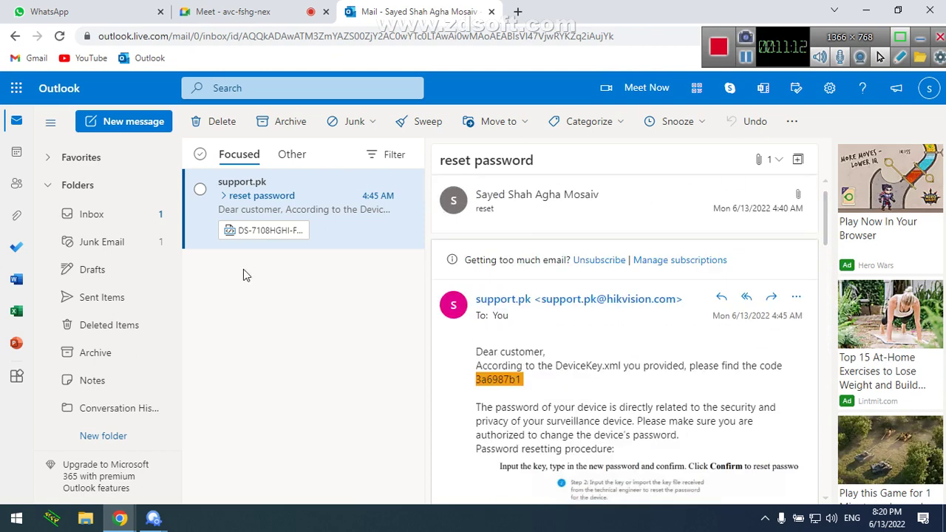
Download the DS-7108HGHI .xml key attachment from the Outlook email
click(267, 232)
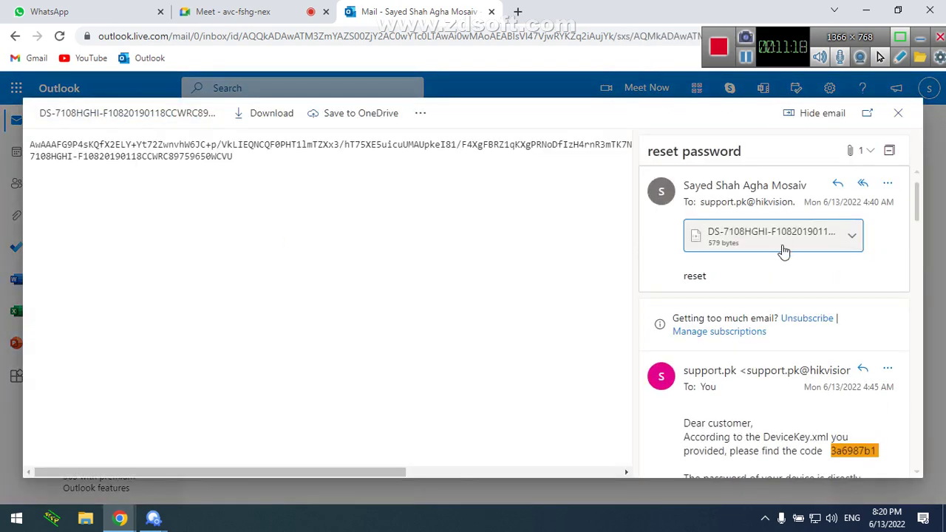
click(855, 237)
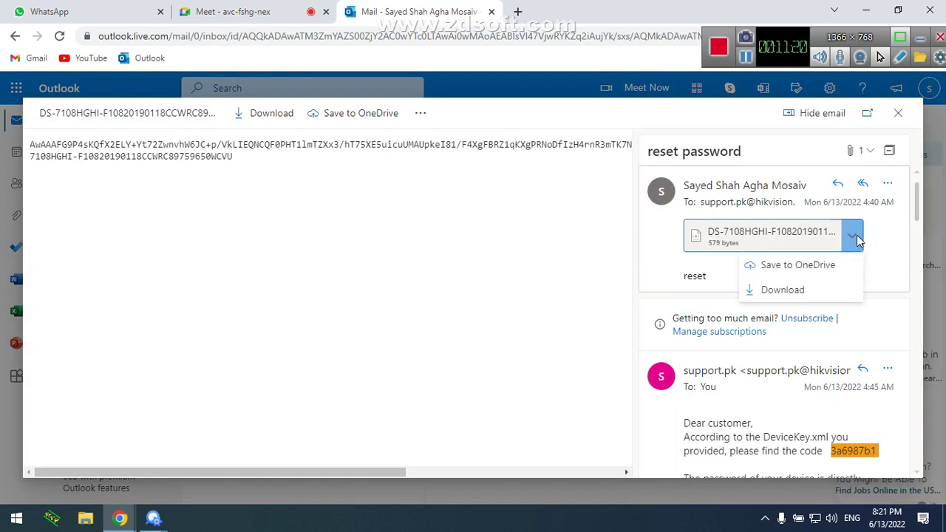
click(811, 291)
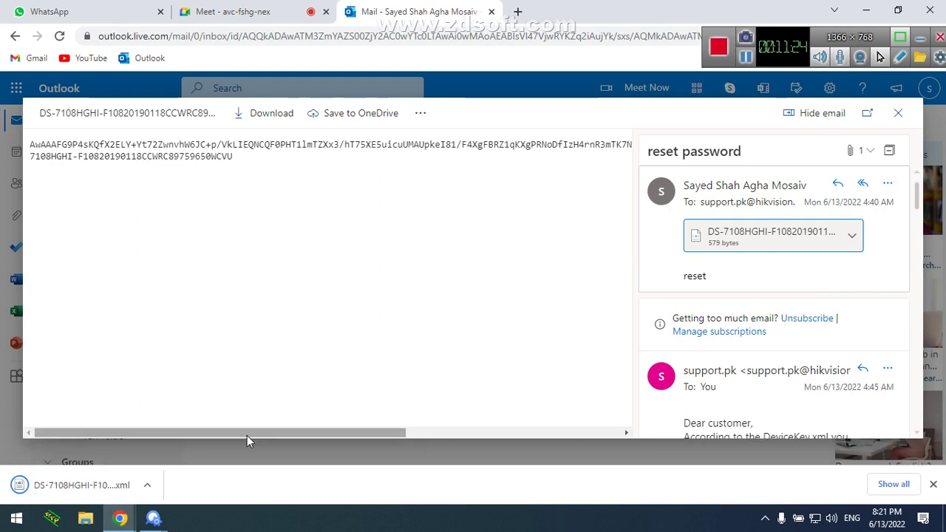
Return to SADP's Reset Password dialog and select Import File
mouse_move(154, 519)
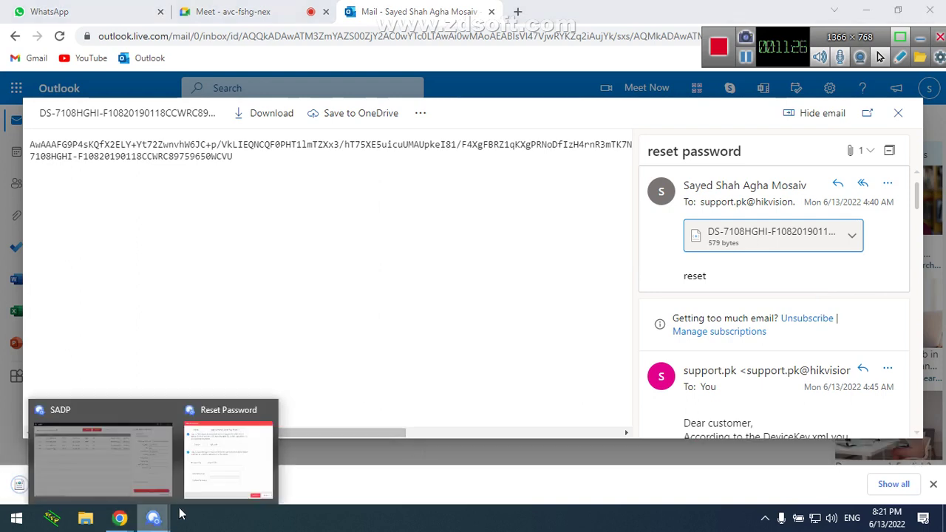
click(229, 451)
click(355, 238)
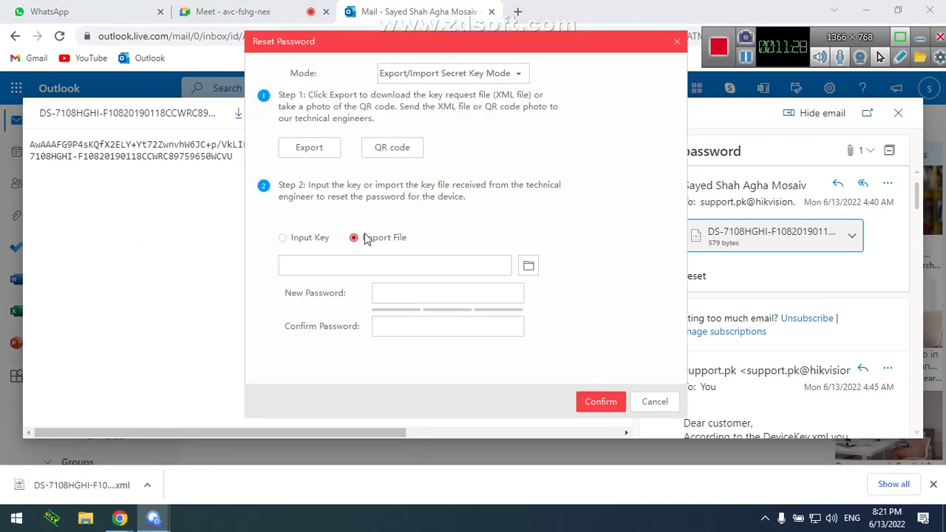
Load the DS-7108HGHI XML key file from Downloads into Reset Password, type a password, then cancel
click(529, 265)
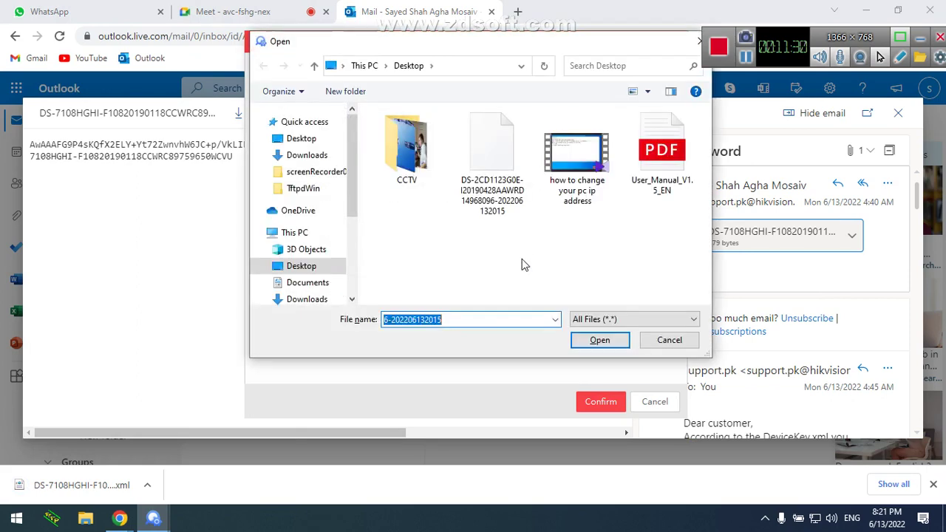
click(309, 155)
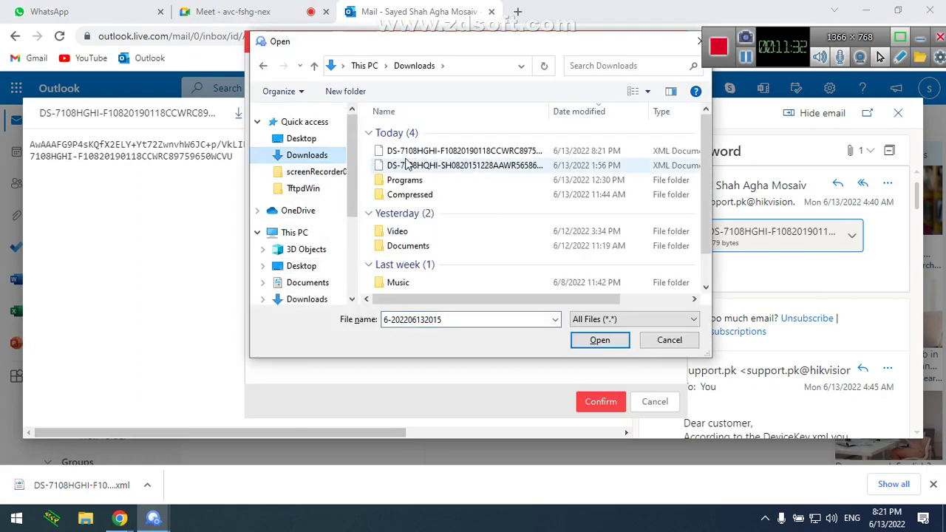
click(407, 153)
double_click(406, 153)
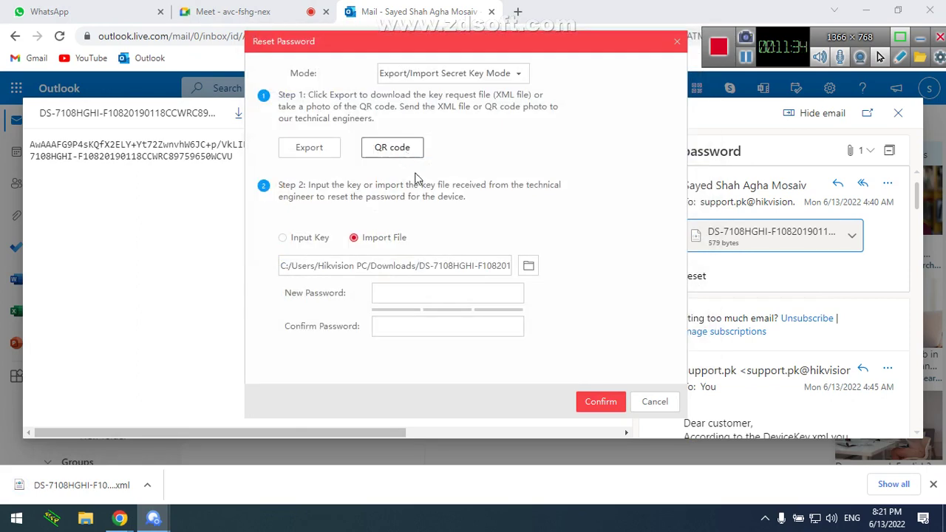
click(440, 324)
text(a)
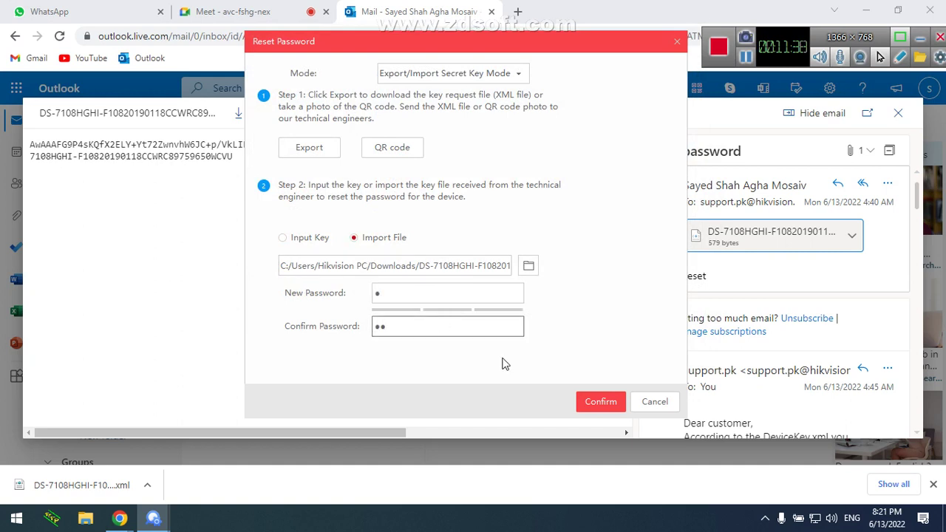
click(640, 408)
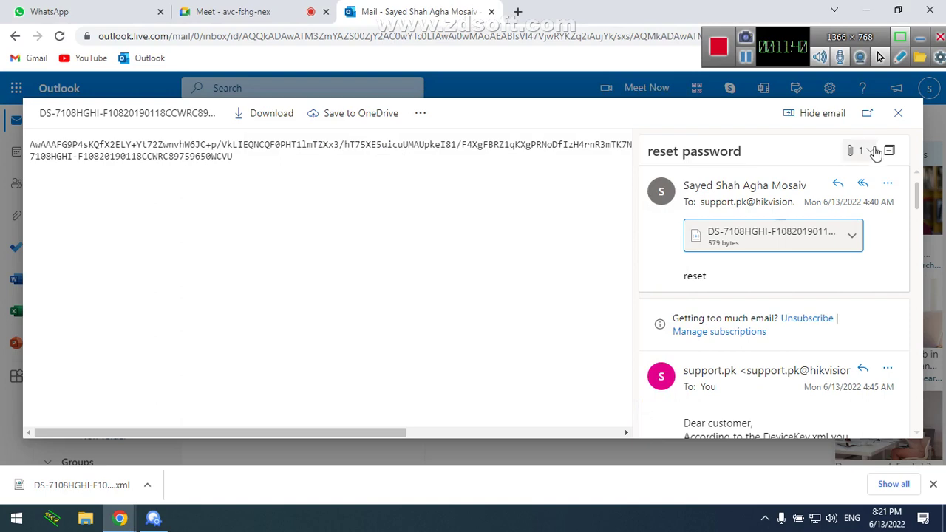
Close the attachment preview and highlight the note that the reset code expires after 48 hours
click(896, 115)
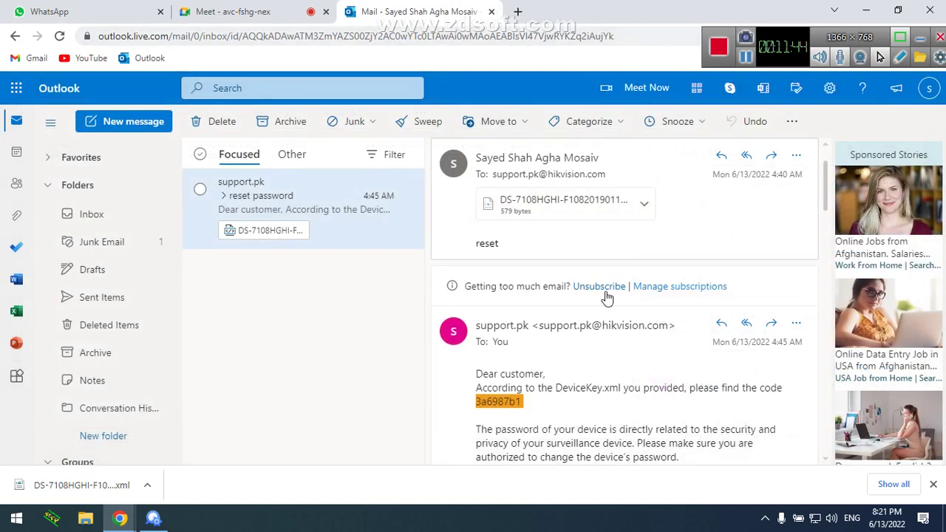
drag(826, 201, 830, 236)
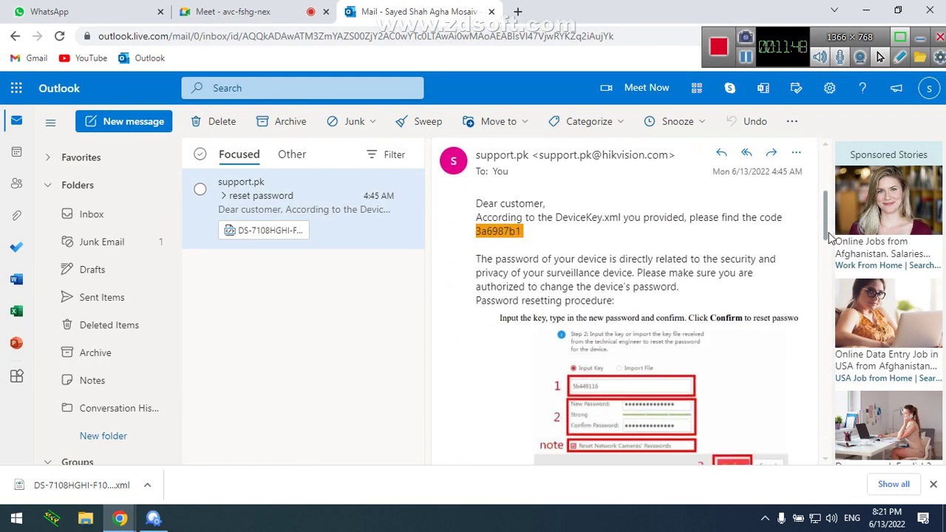
scroll(829, 237, down, 1)
drag(830, 235, 825, 278)
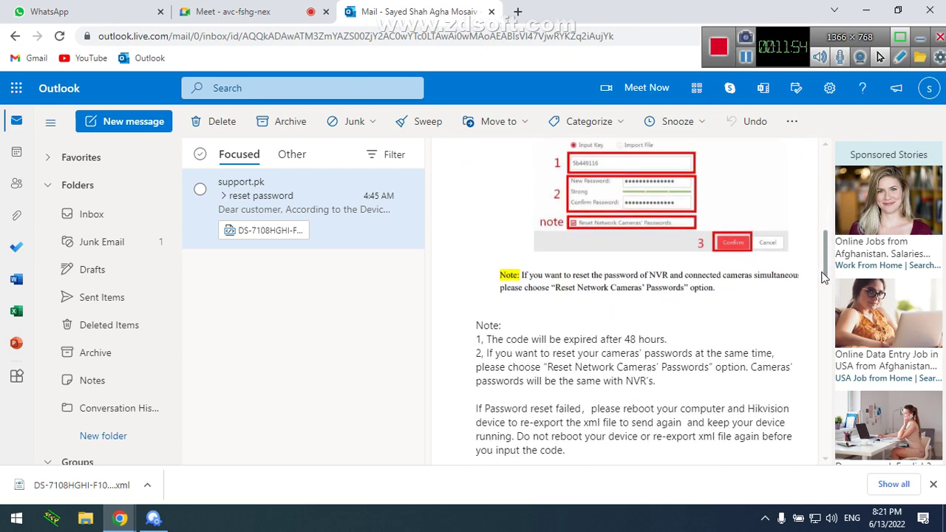
drag(654, 341, 586, 340)
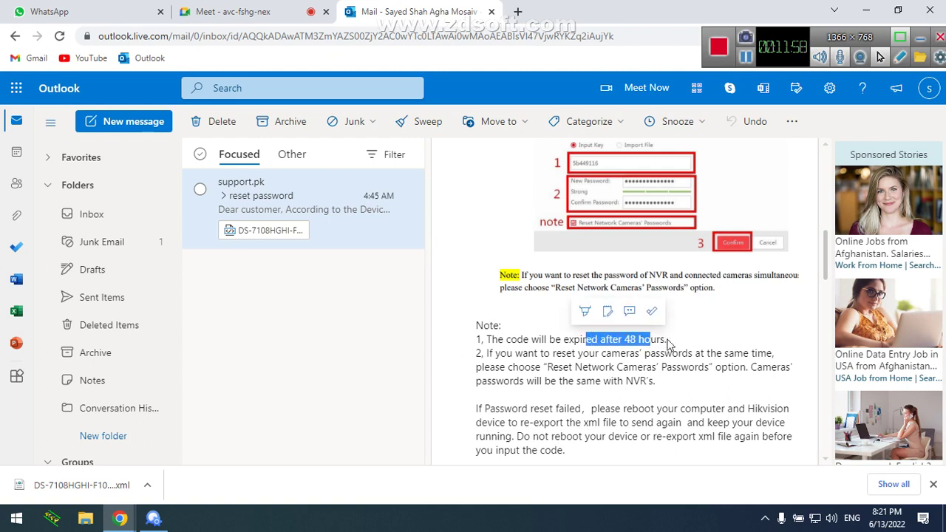
click(669, 343)
drag(668, 341, 477, 339)
Minimize SADP and the browser so the desktop is showing
click(153, 518)
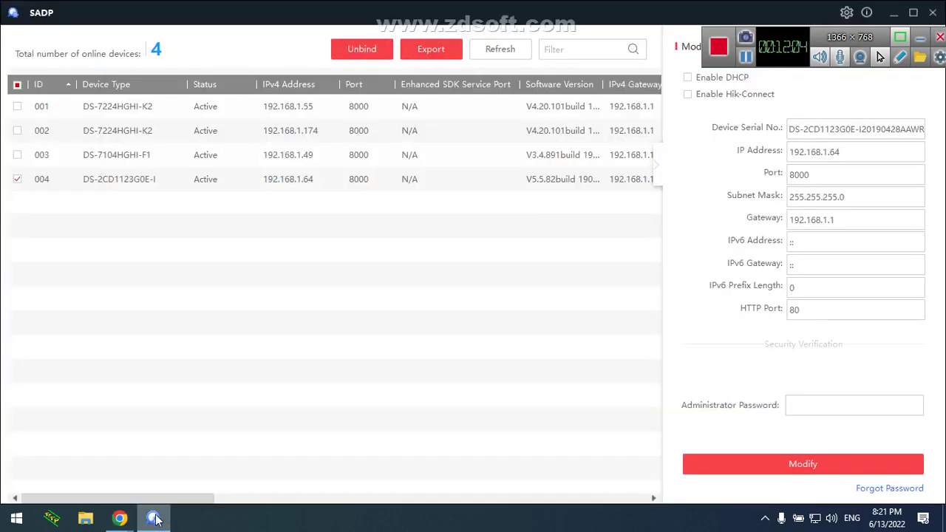
click(897, 14)
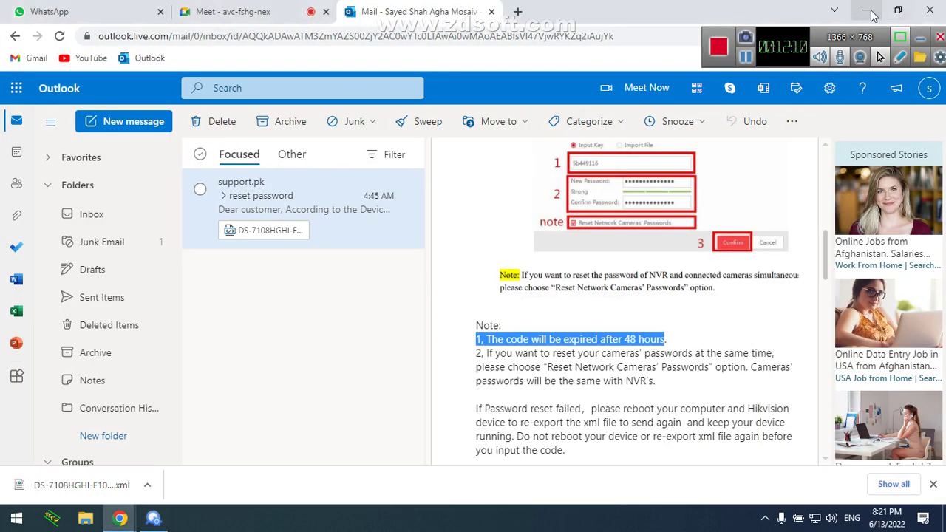
click(870, 11)
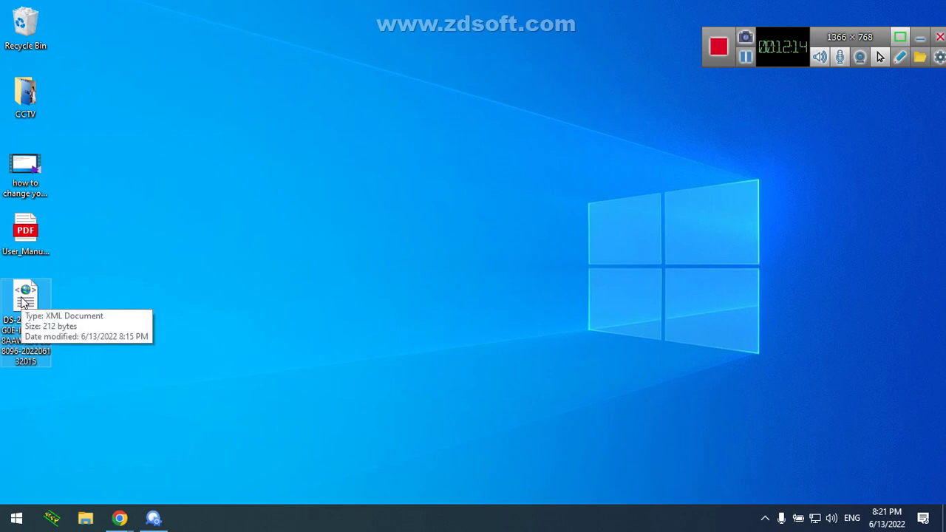
Restore the Outlook mail window and highlight the 48-hour expiry and camera password reset notes
click(120, 518)
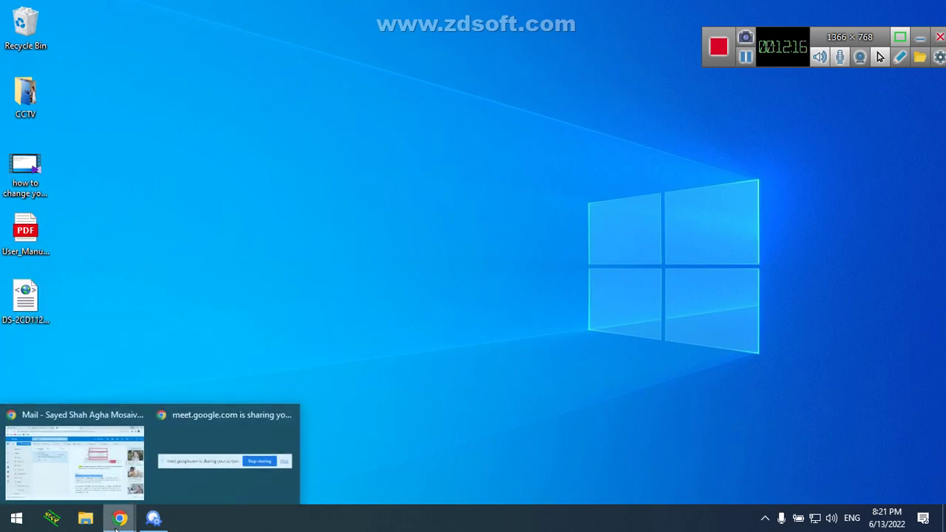
click(107, 469)
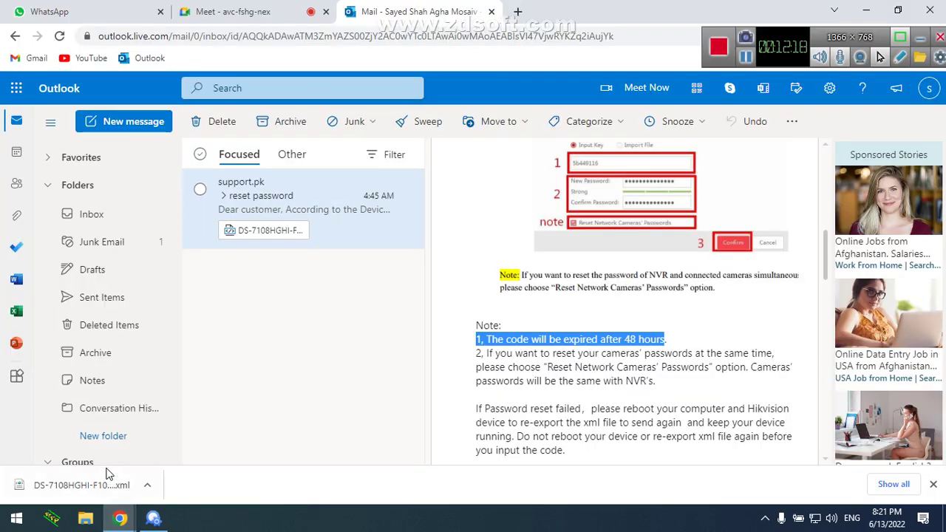
drag(669, 340, 477, 340)
click(785, 358)
drag(775, 351, 479, 355)
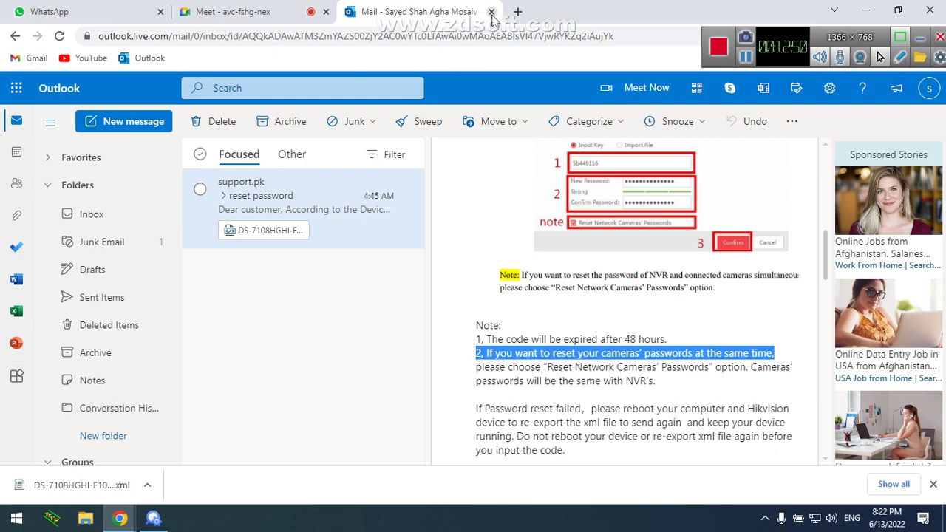
Close the Outlook mail tab, switch to WhatsApp Web, and minimize SADP
click(491, 12)
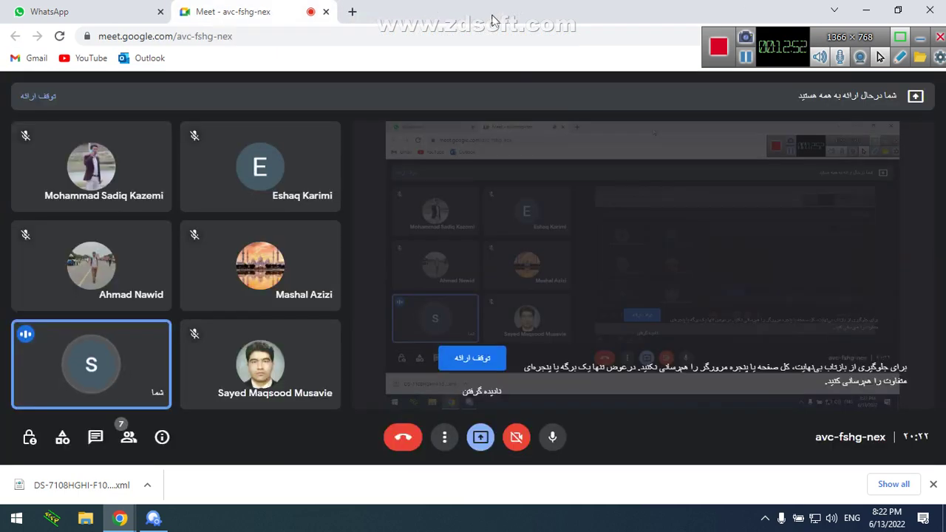
click(78, 9)
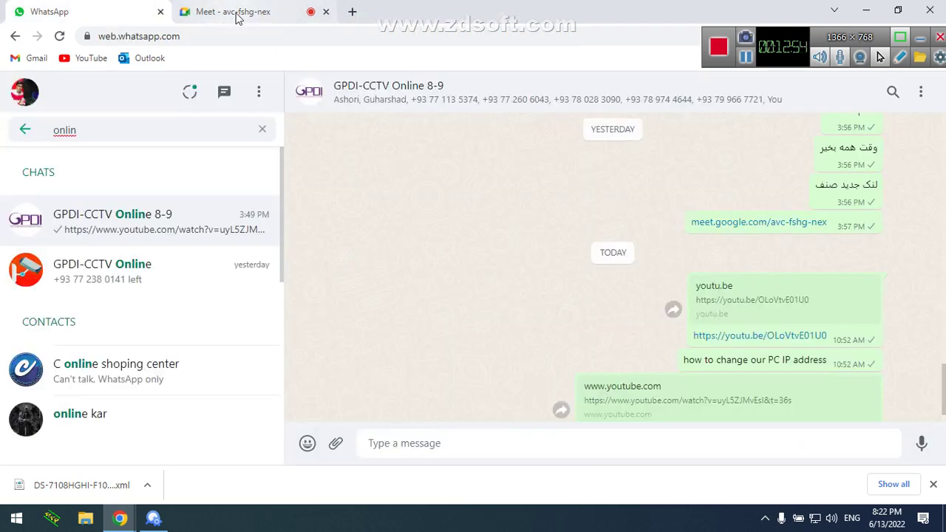
click(153, 518)
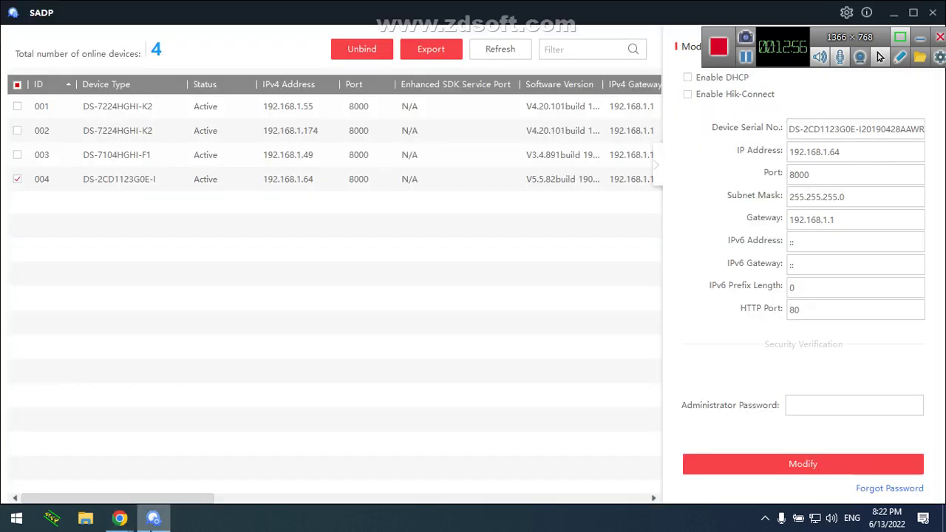
mouse_move(119, 519)
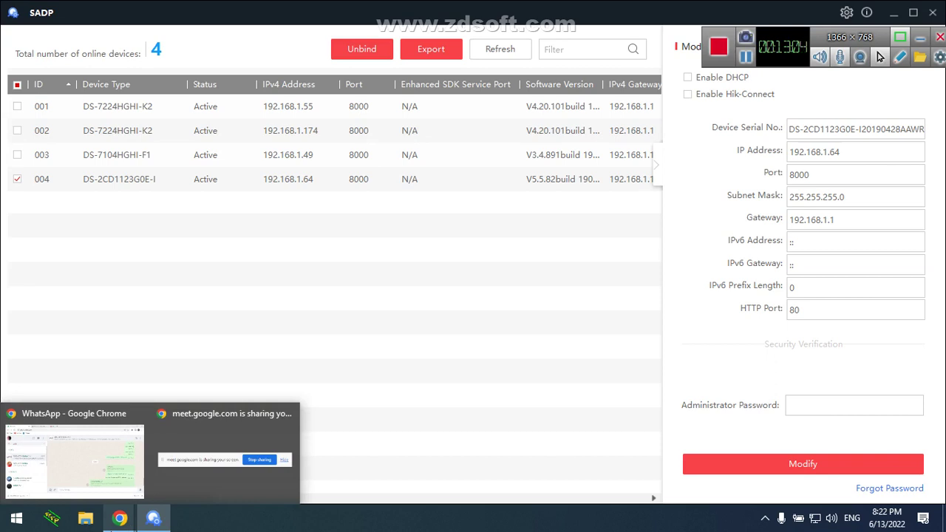
click(898, 15)
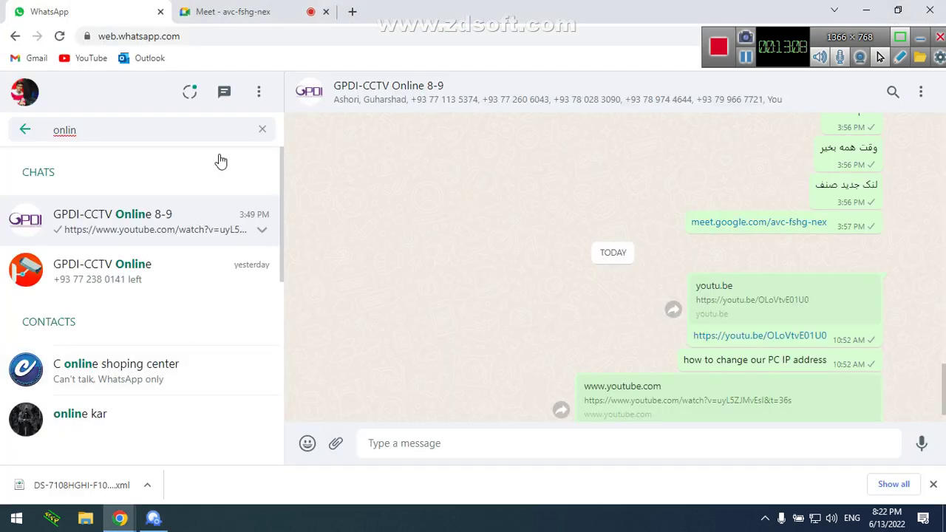
In the Google Meet tab, ignore the screen-sharing feedback warning and minimize Chrome
click(254, 13)
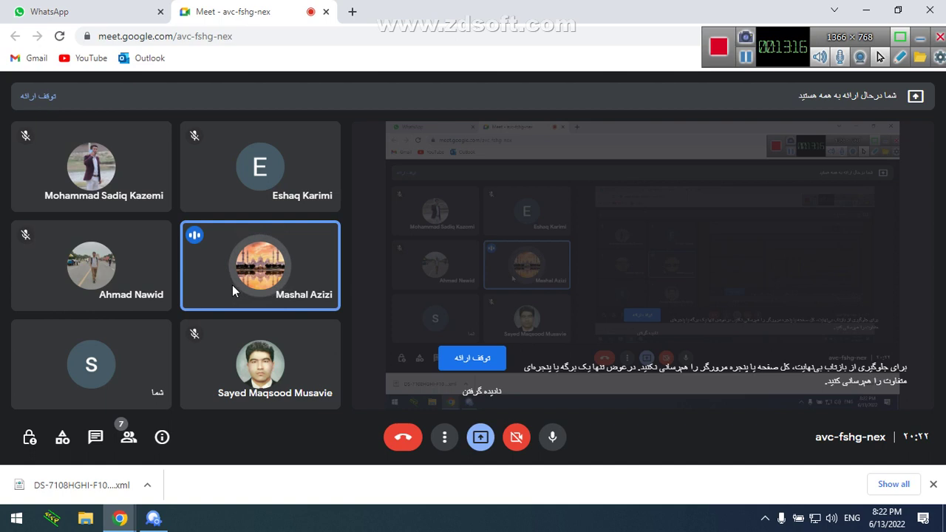
click(477, 397)
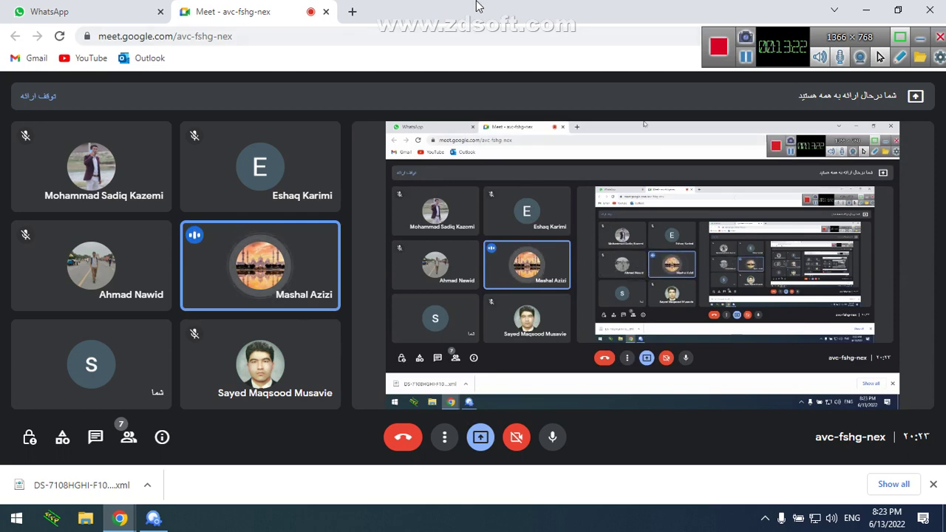
click(868, 11)
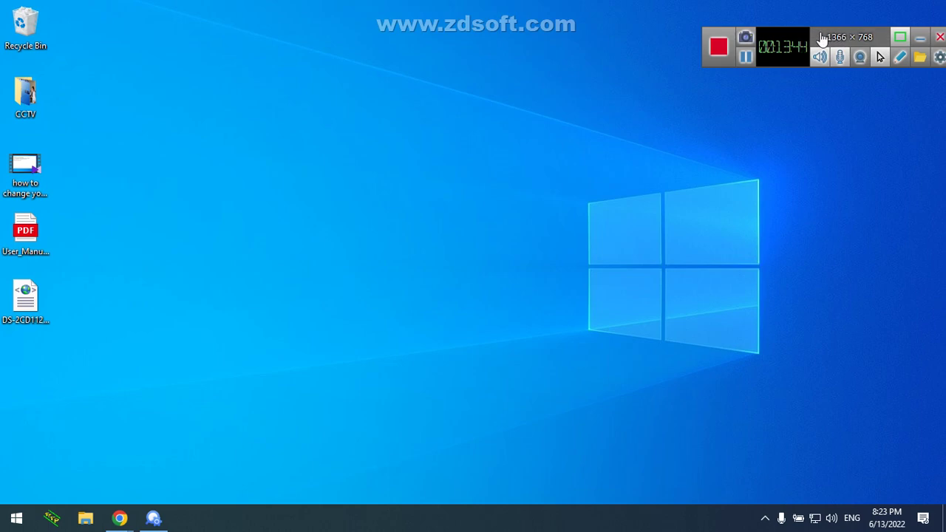
Briefly restore the SADP device list, then minimize it to show the desktop
mouse_move(778, 37)
mouse_down()
mouse_move(776, 30)
mouse_move(774, 54)
mouse_up()
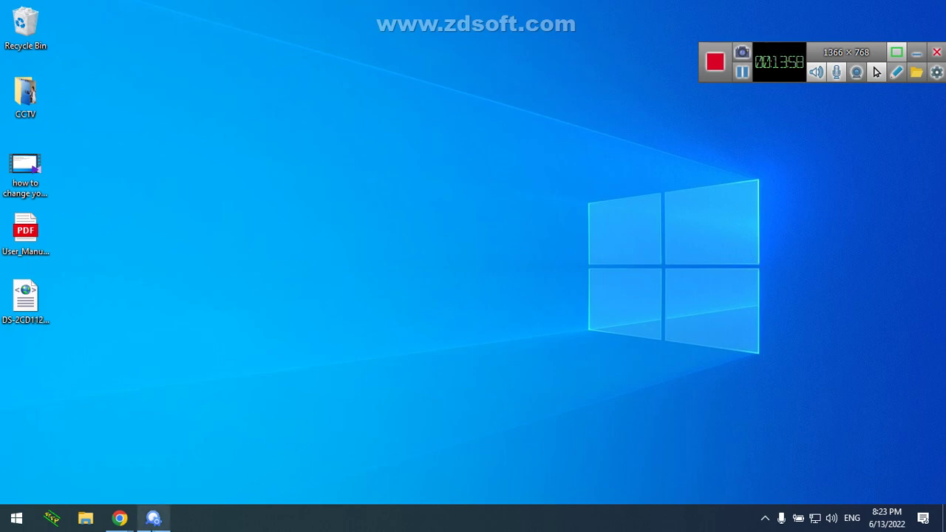
click(152, 524)
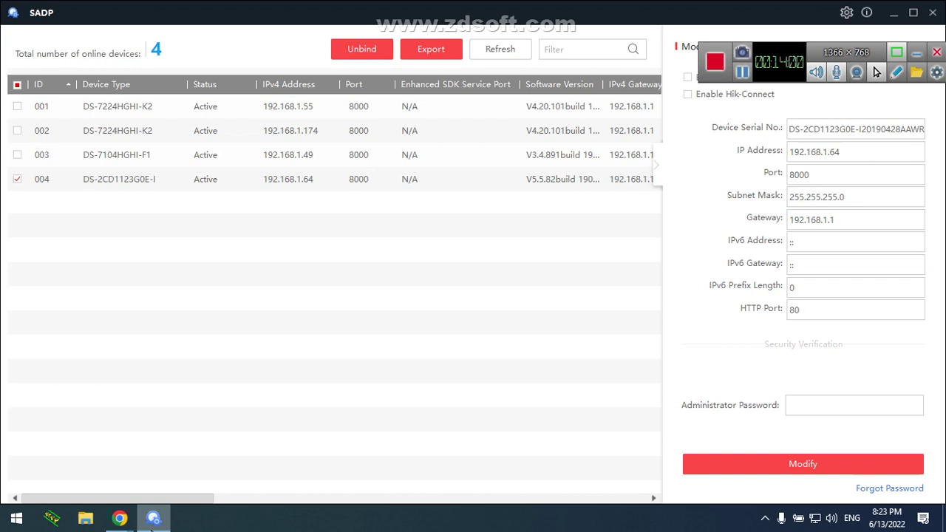
mouse_move(120, 520)
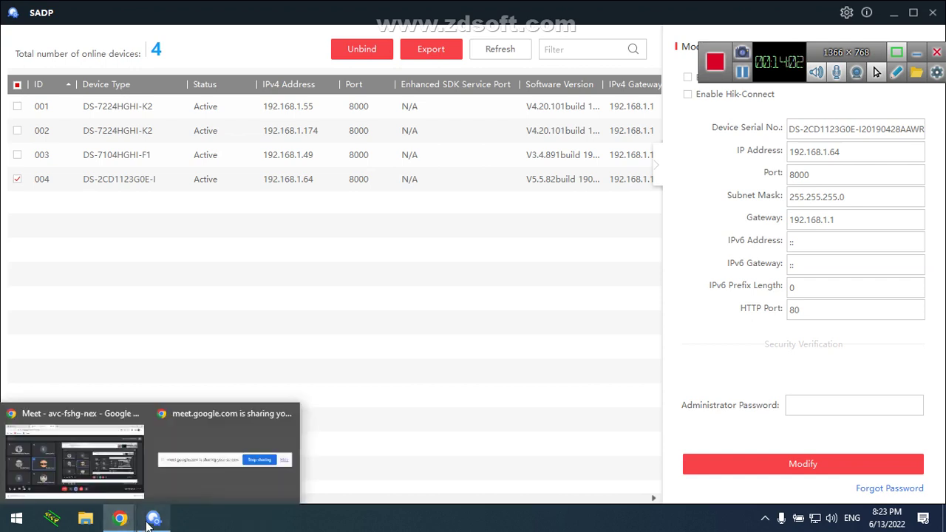
click(898, 13)
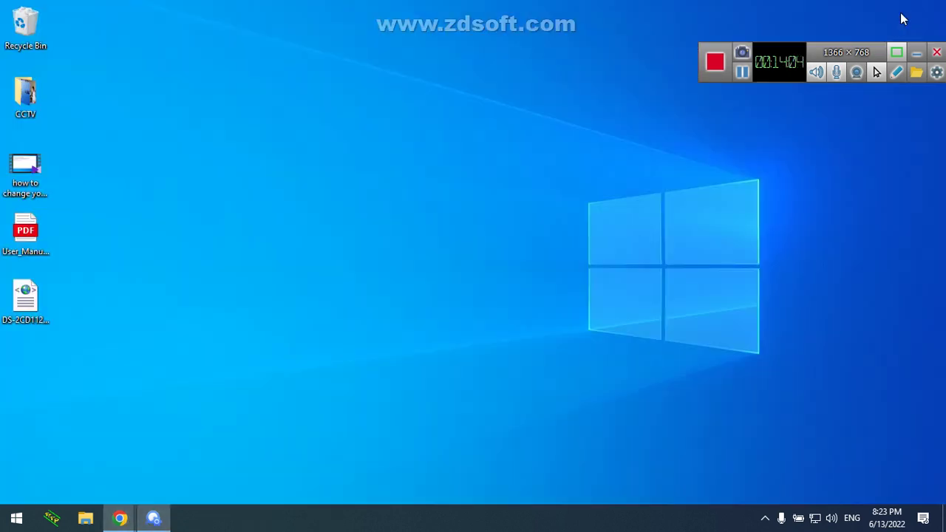
Refresh the desktop seven times, then restore SADP listing its four online devices
right_click(414, 159)
click(427, 205)
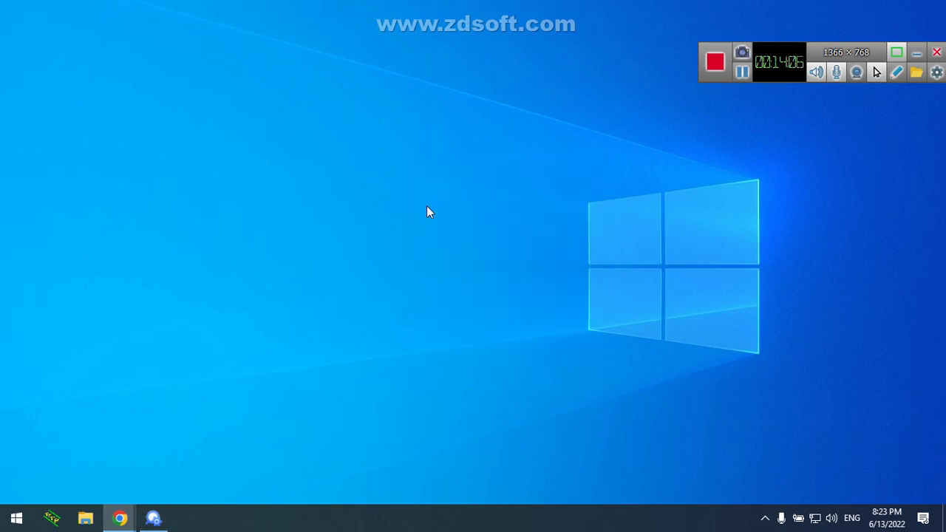
right_click(427, 208)
click(442, 248)
right_click(440, 245)
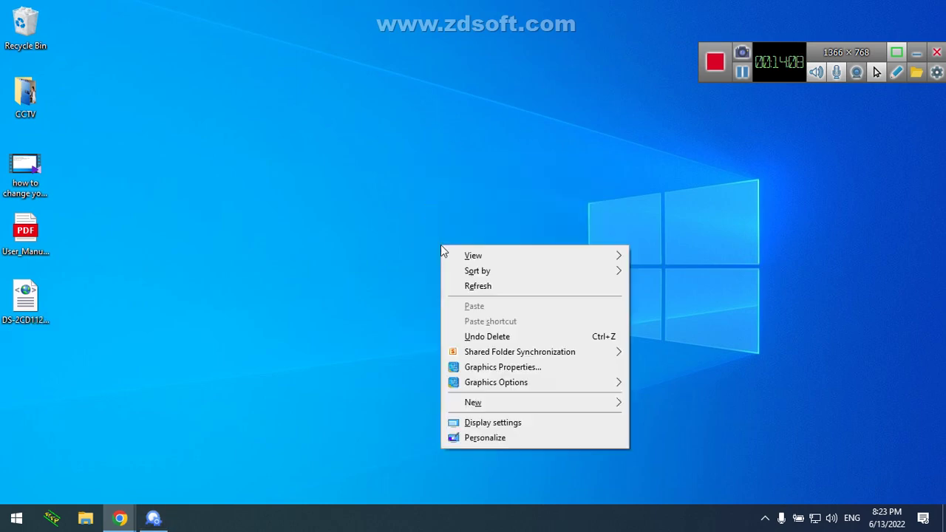
click(459, 288)
right_click(457, 289)
click(473, 330)
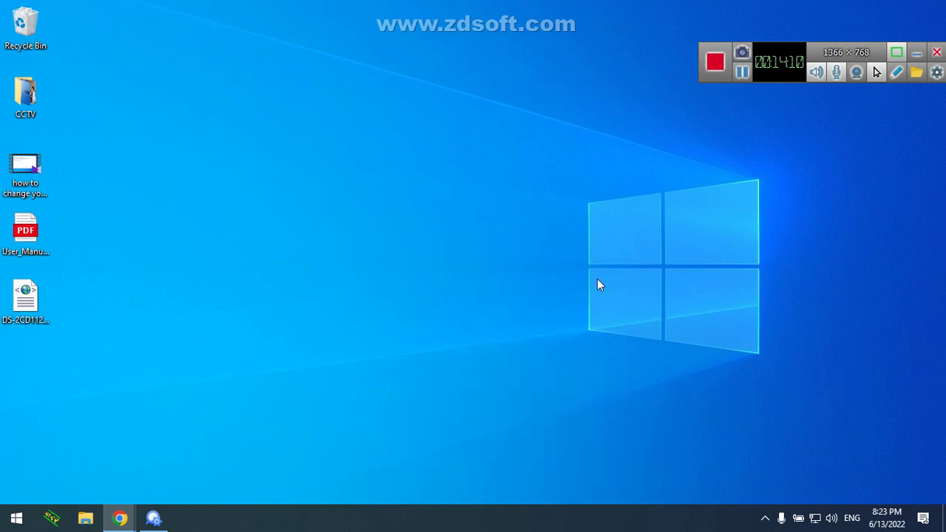
right_click(590, 275)
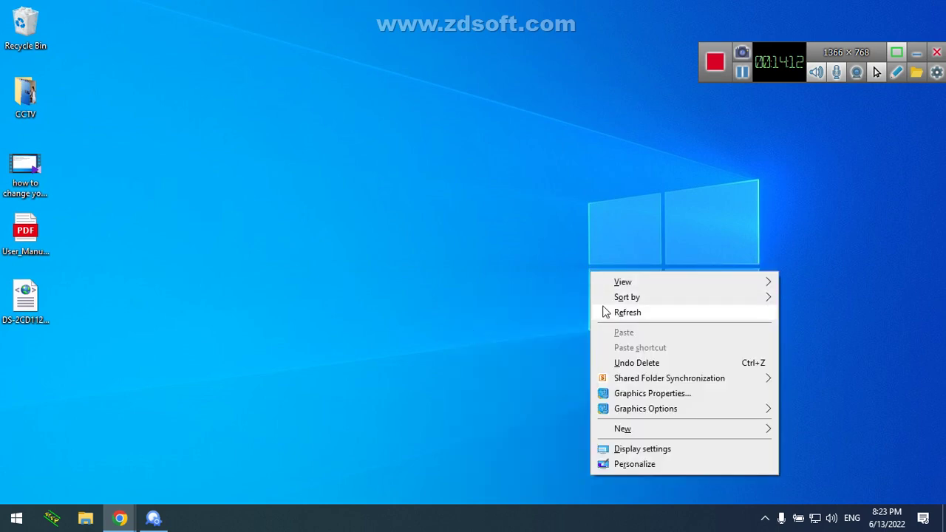
click(606, 311)
right_click(590, 272)
click(602, 310)
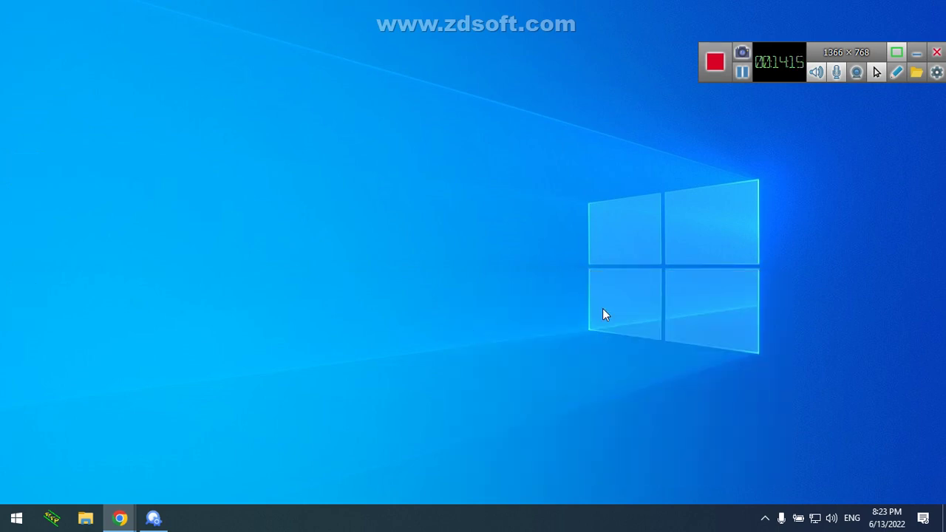
right_click(590, 271)
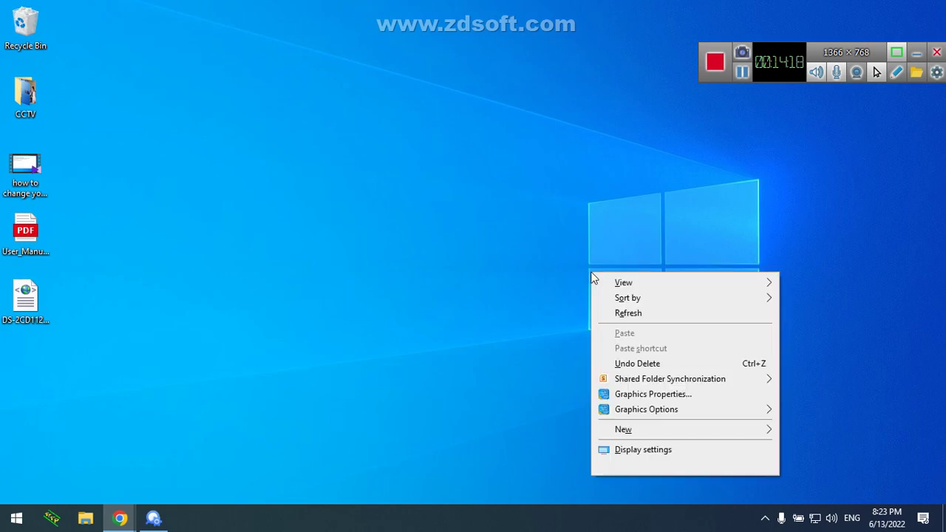
click(606, 312)
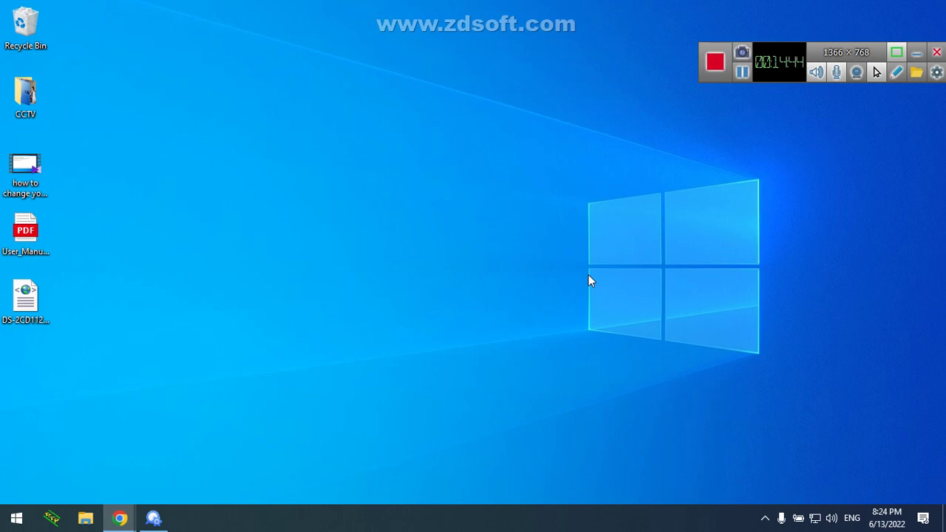
click(153, 518)
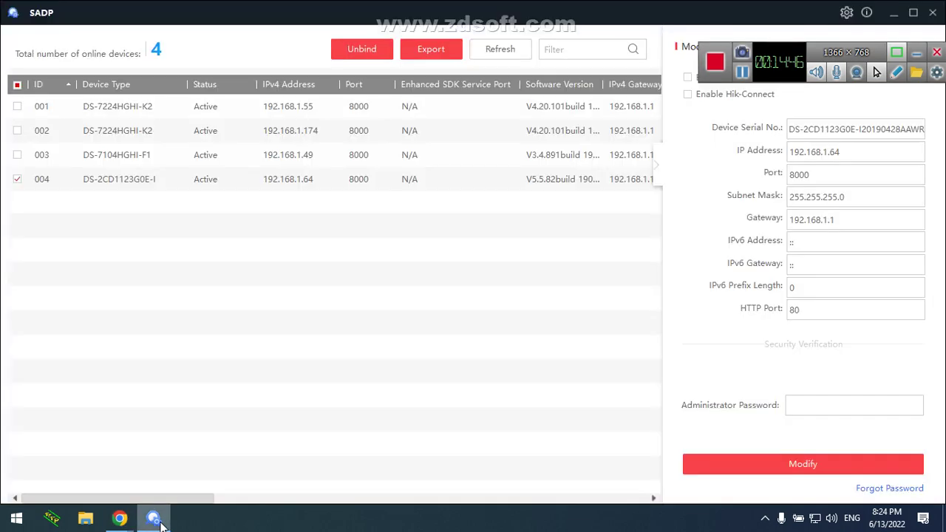
Refresh the SADP device list to clear the selection, then minimize SADP
click(515, 49)
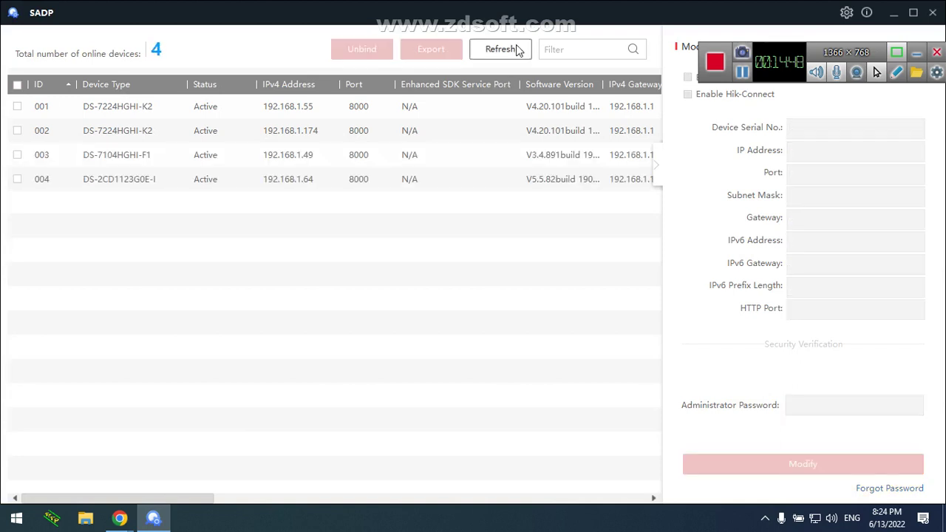
click(891, 13)
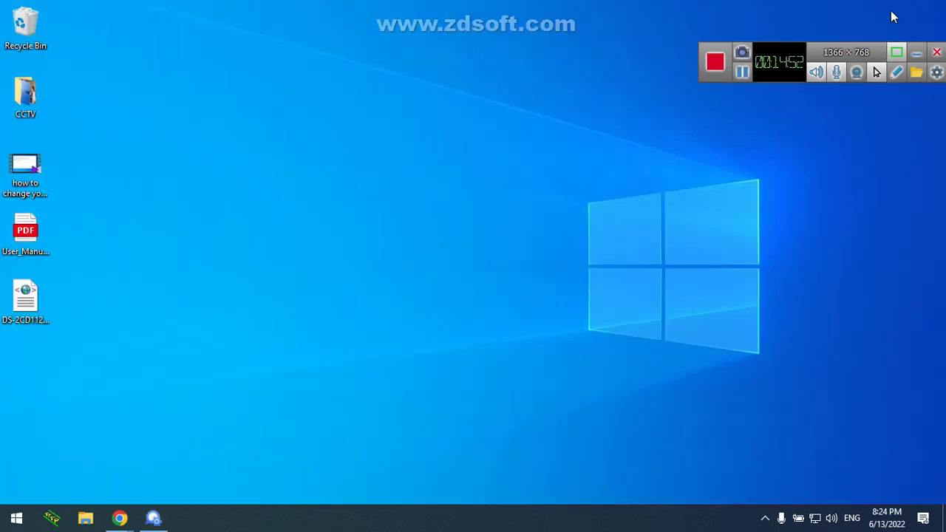
click(153, 519)
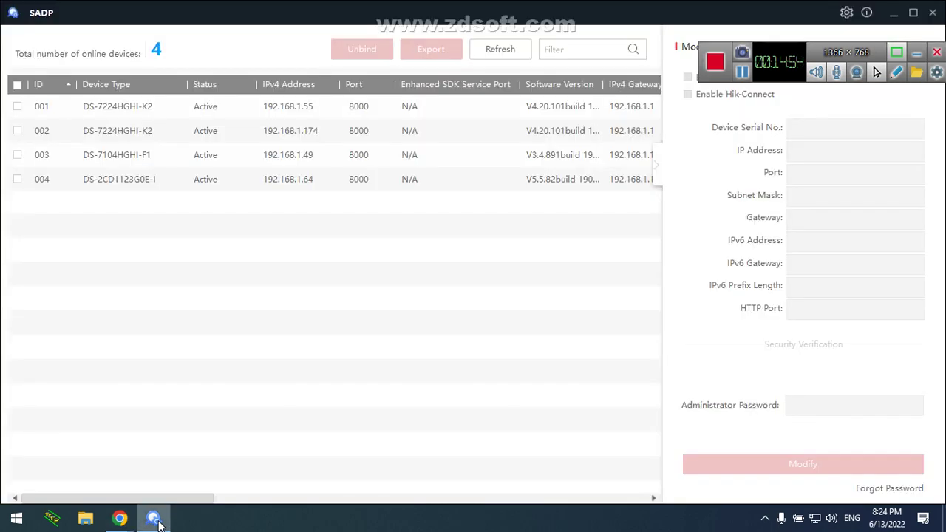
click(894, 14)
Refresh the Windows desktop three times from its right-click menu
right_click(263, 183)
click(289, 220)
right_click(288, 221)
click(314, 260)
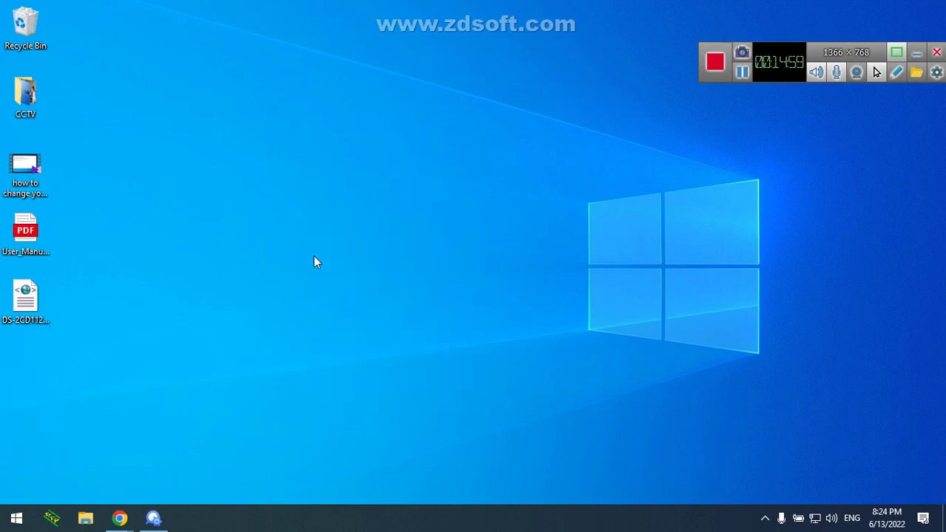
right_click(339, 301)
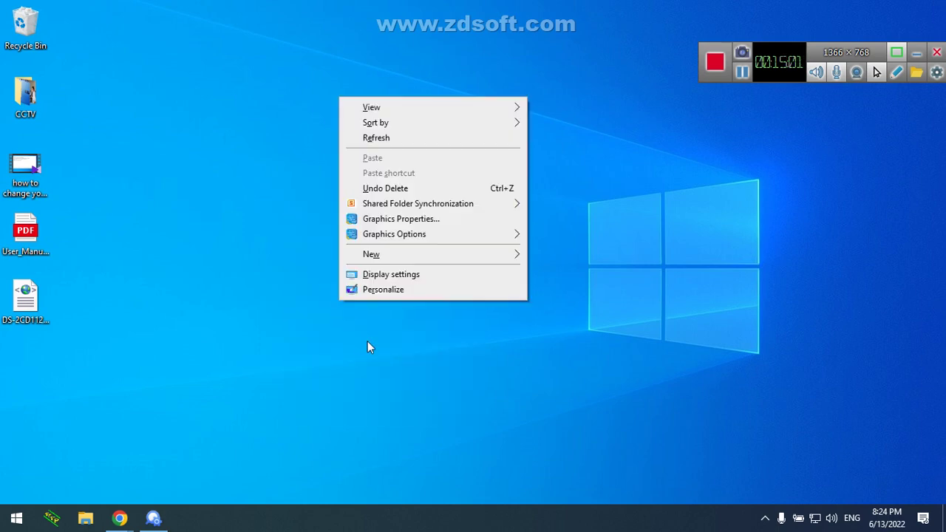
click(433, 142)
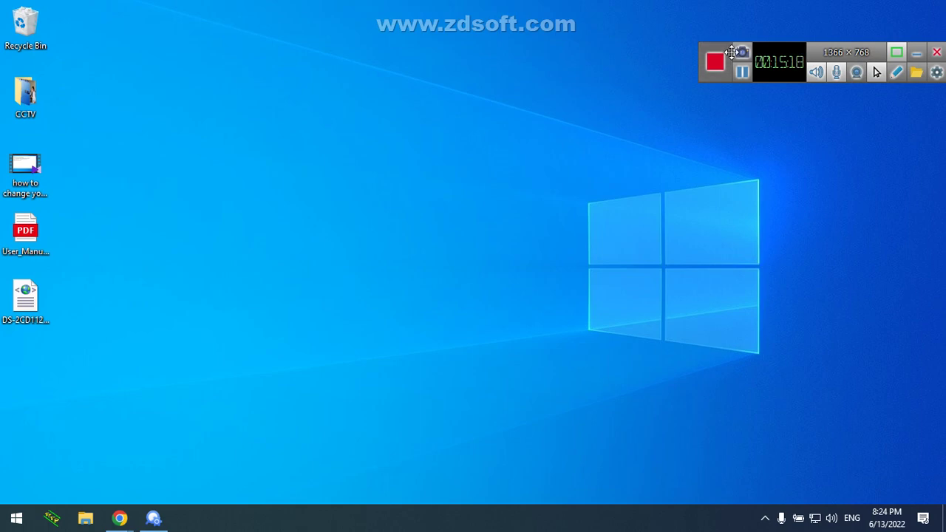
Restore SADP, refresh twice until four devices appear, then exit SADP with Confirm
click(153, 521)
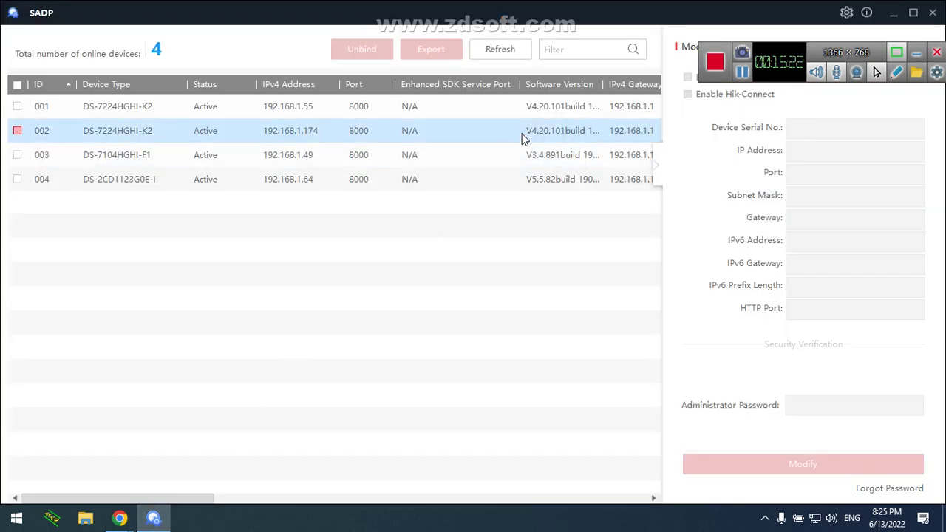
click(517, 54)
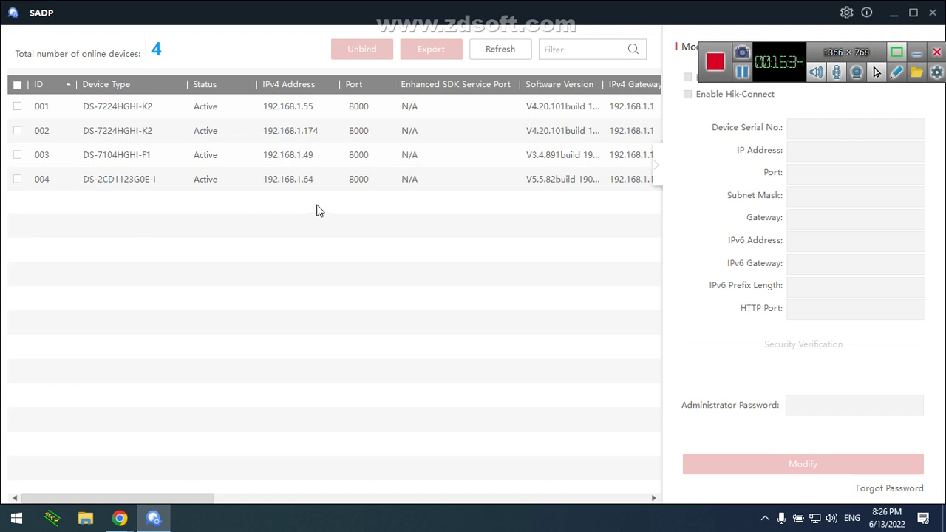
click(488, 57)
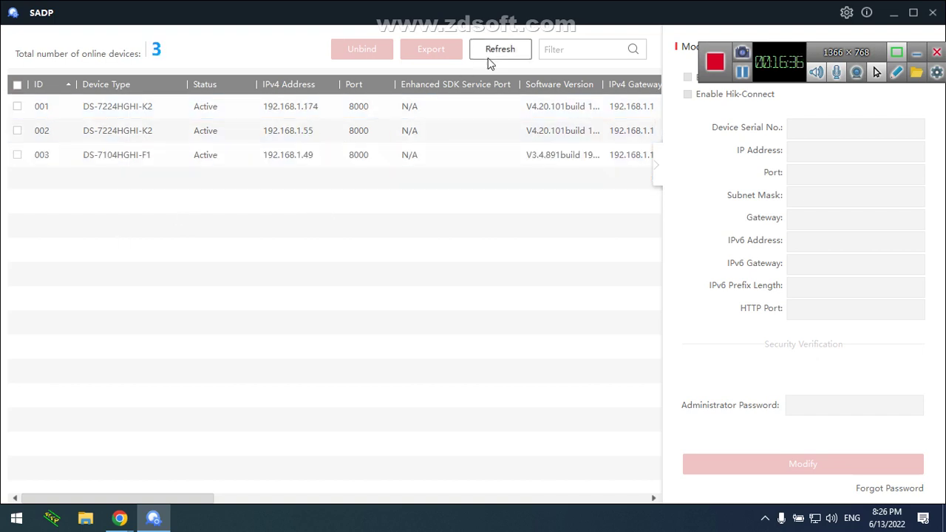
click(933, 12)
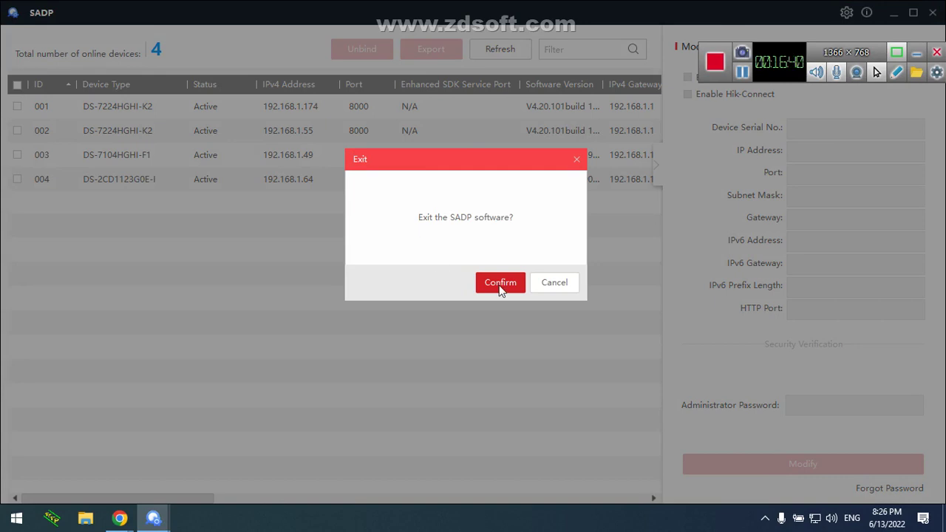
click(500, 286)
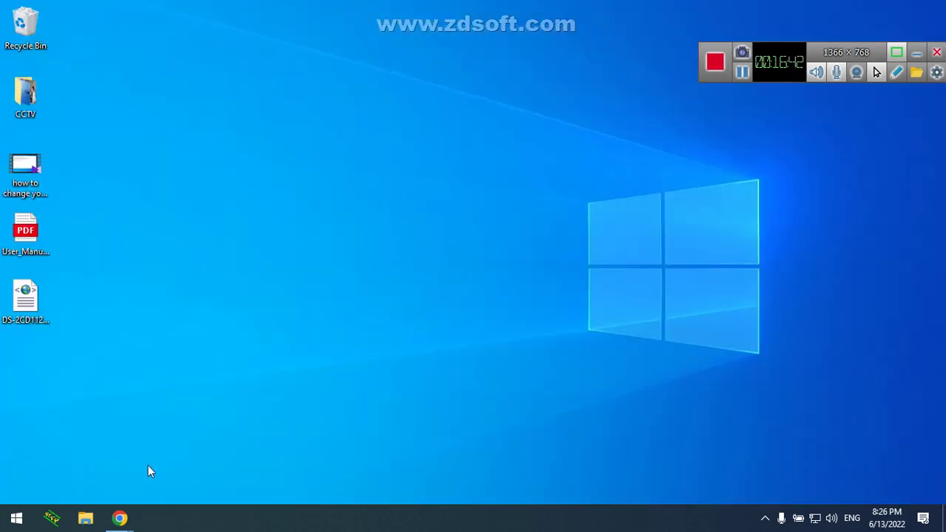
Restore the Google Meet call window from Chrome's taskbar previews
click(120, 518)
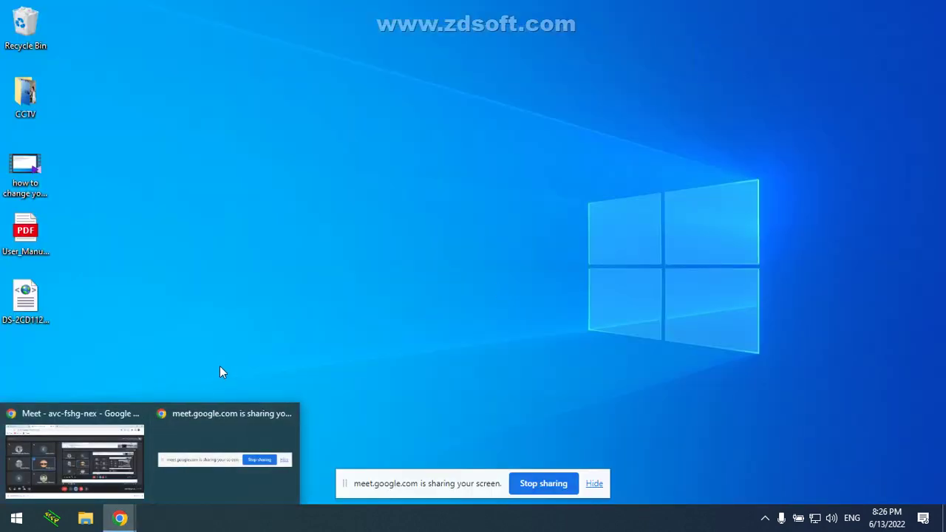
mouse_move(119, 518)
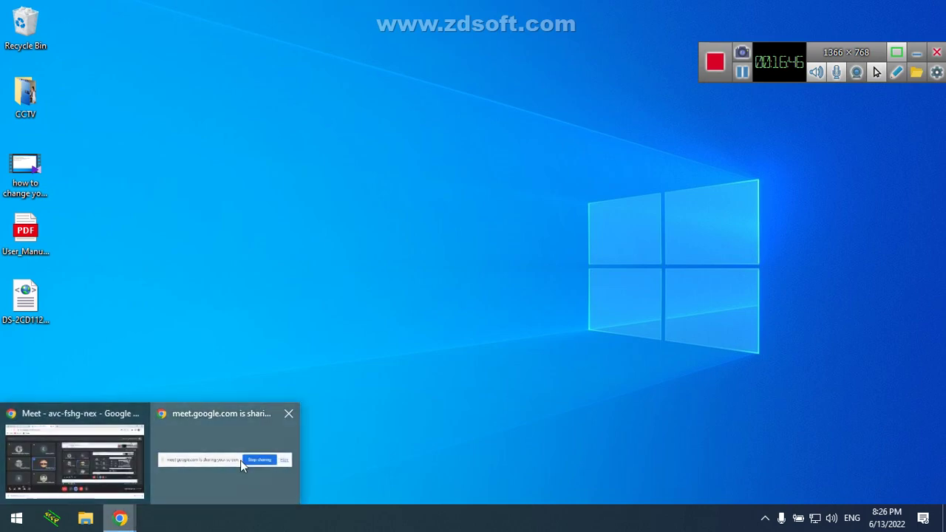
click(240, 460)
click(72, 470)
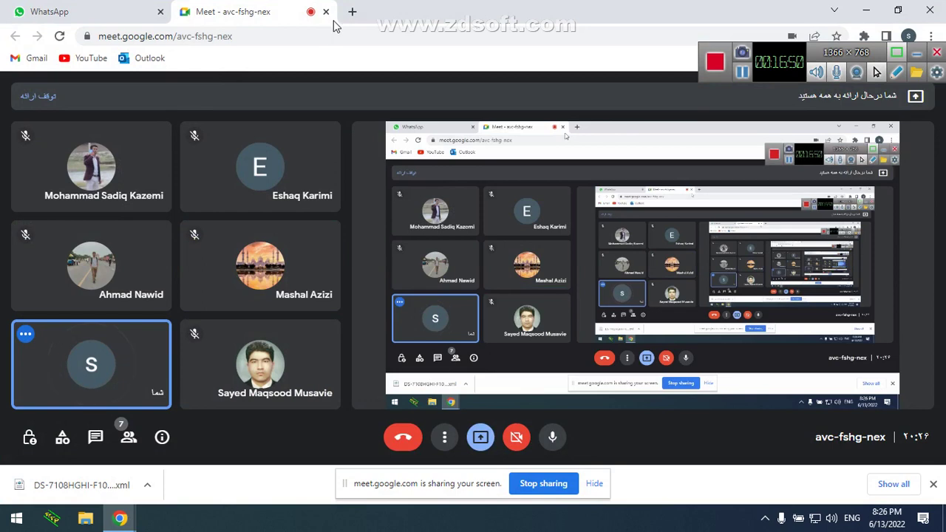
Load 192.168.1.64 in a new Chrome tab, see the unsupported-browser page, and open Windows search
click(351, 12)
text(19)
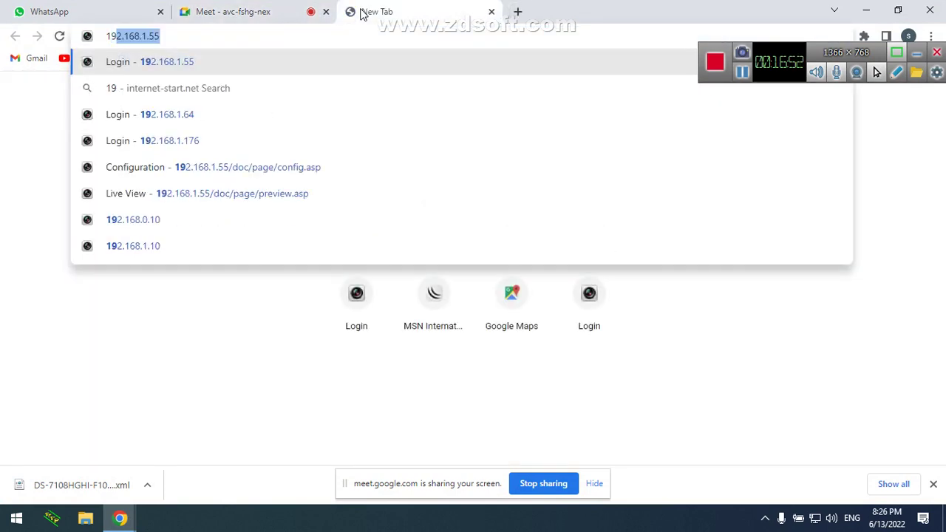
text(2.168.1.)
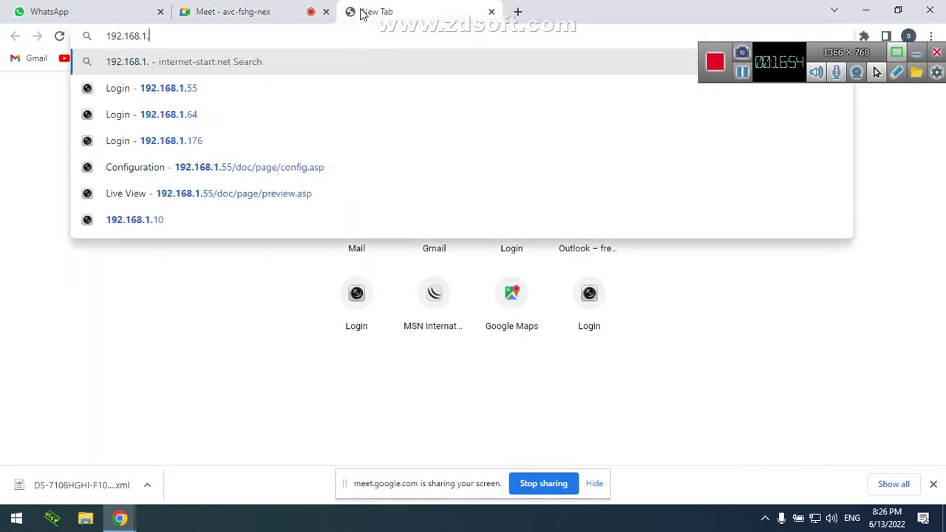
text(64)
key(Return)
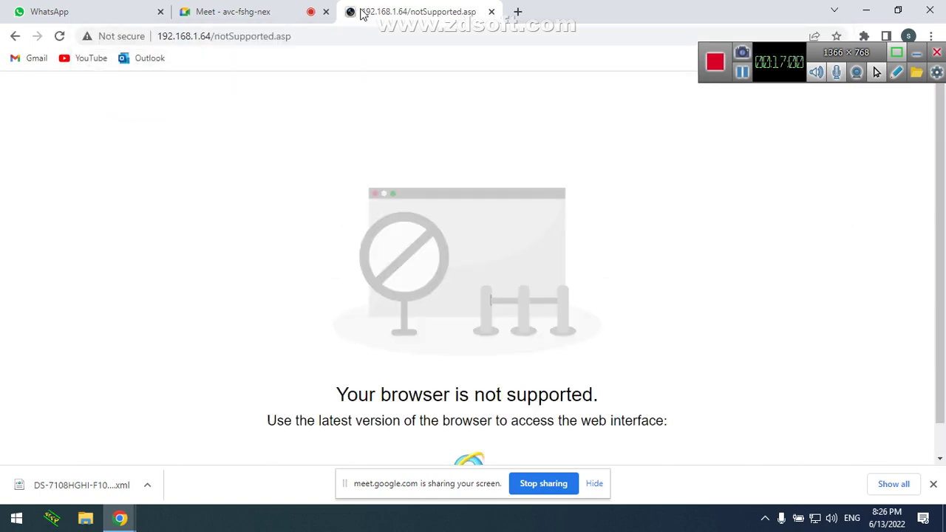
drag(940, 229, 944, 287)
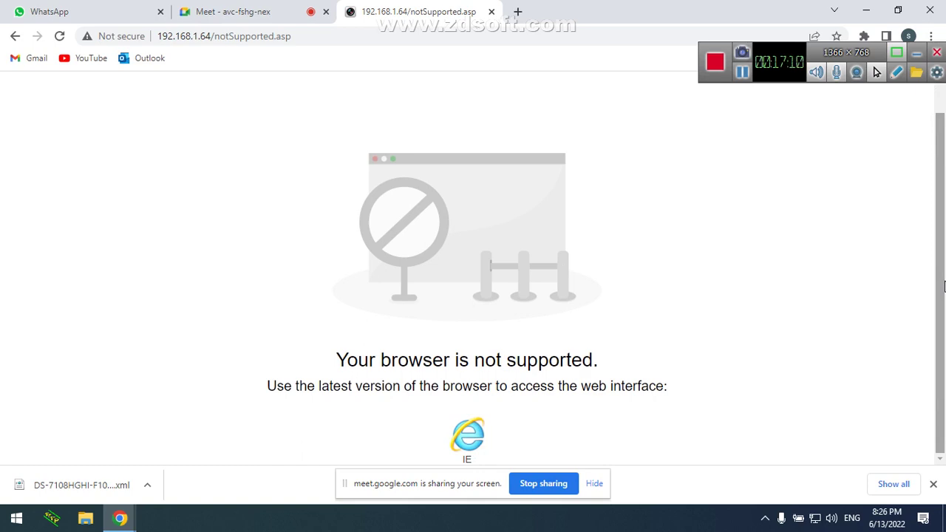
key(super)
Launch Internet Explorer by searching 'in' and load the camera's login page at 192.168.1.64
text(in)
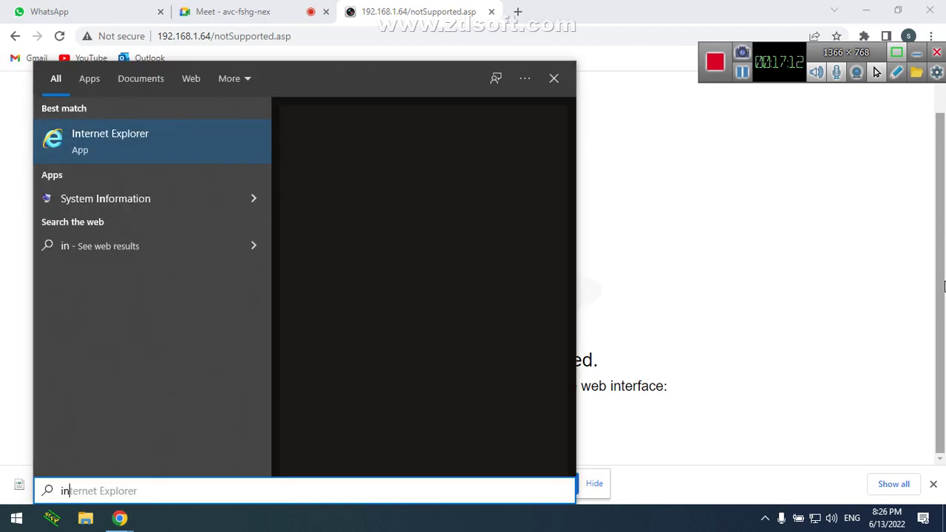
key(Return)
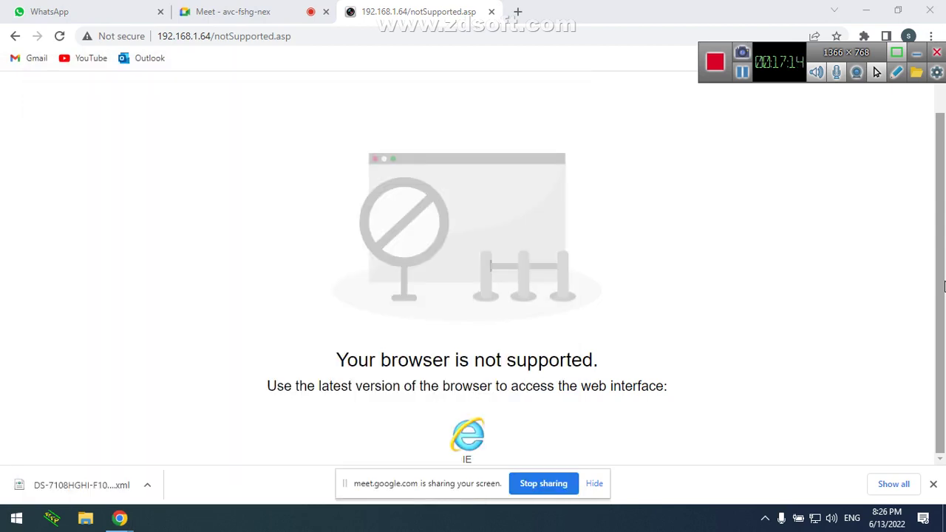
click(554, 27)
text(192.168.1.64/)
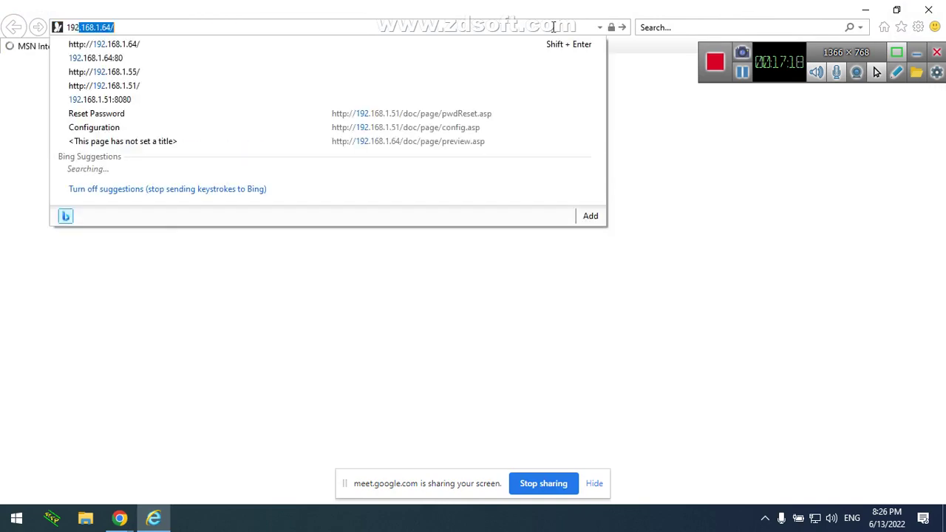
key(Return)
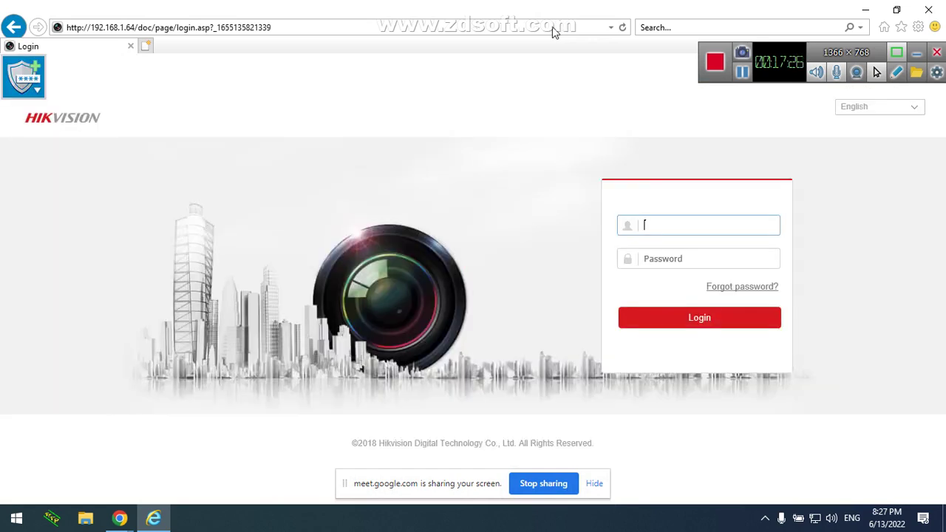
Dismiss the sharing notice and attempt the admin login on the Hikvision page
click(594, 484)
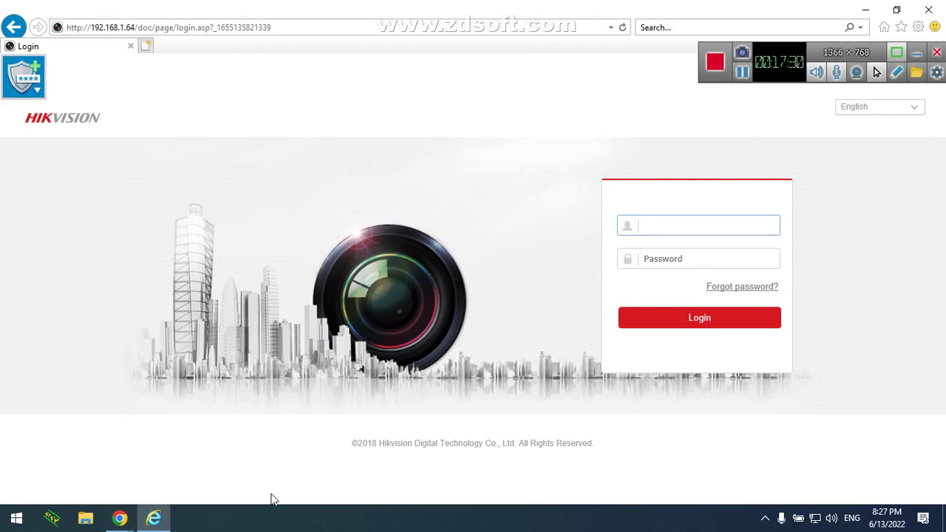
click(155, 518)
click(156, 519)
text(admin)
key(Tab)
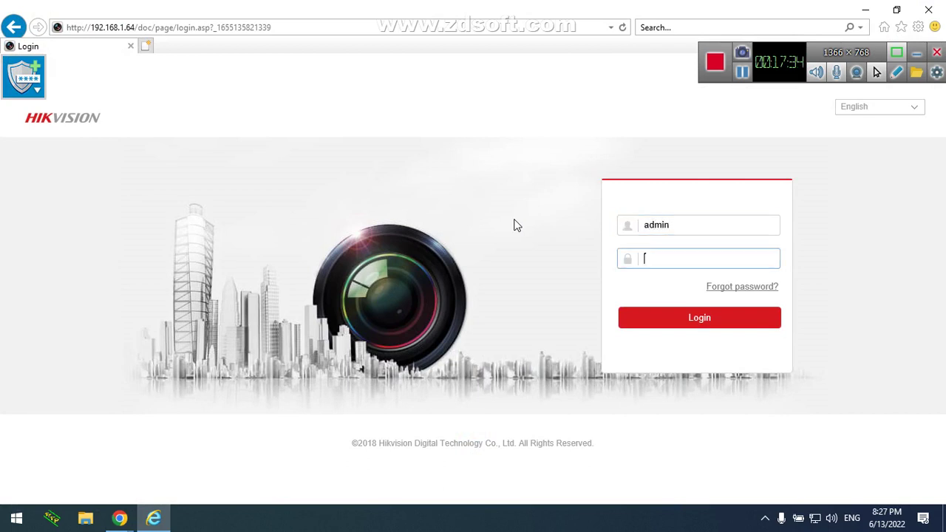
text(*********)
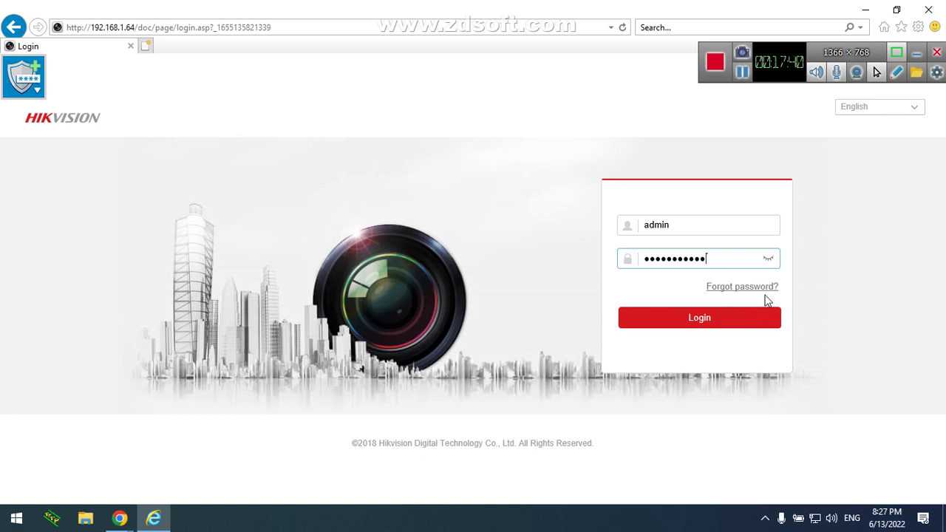
key(Return)
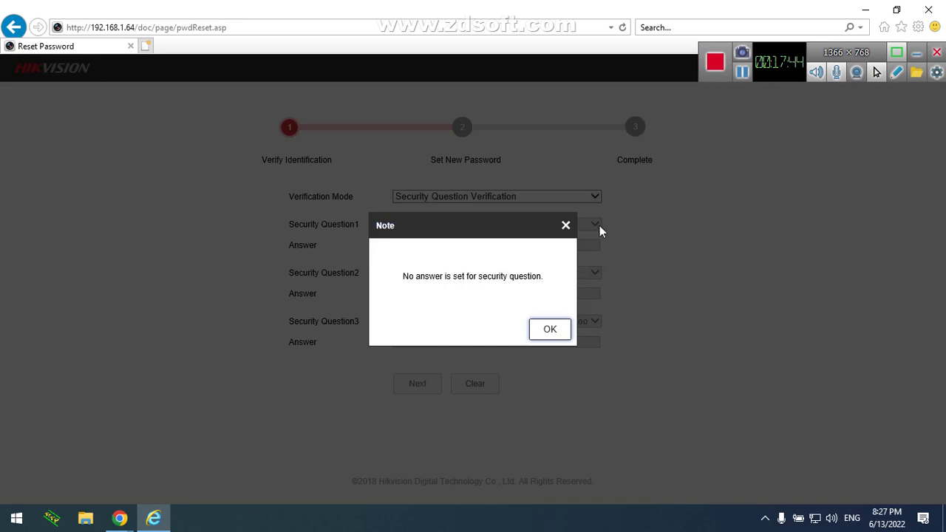
Close the no-answer note and review the Verification Mode options without changing them
click(567, 225)
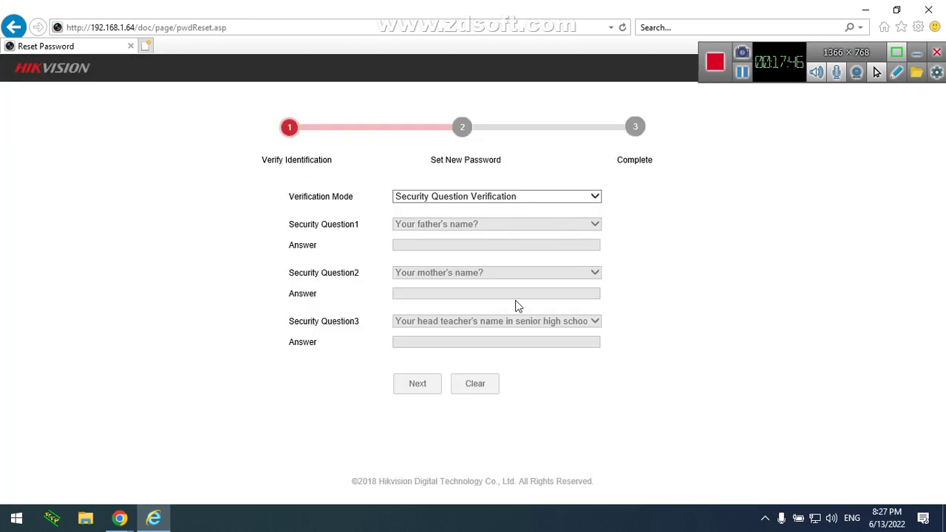
click(522, 198)
click(522, 200)
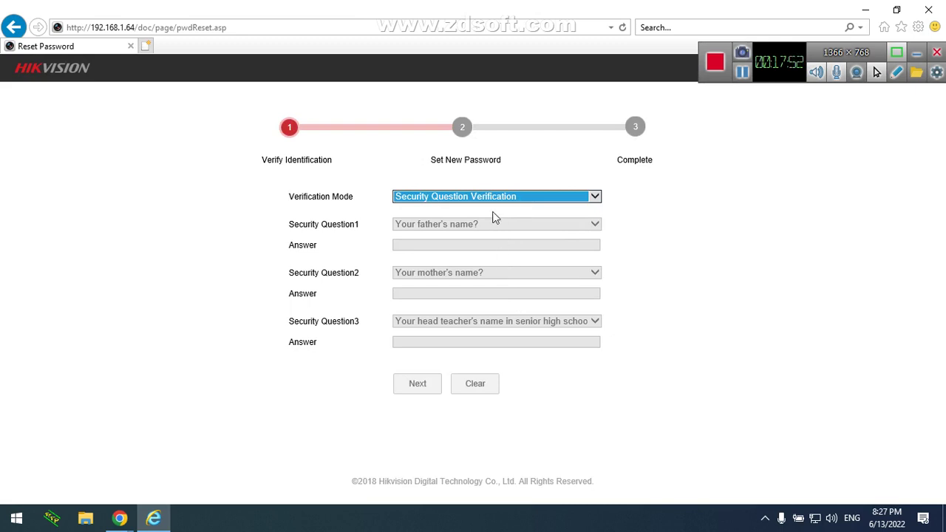
click(501, 198)
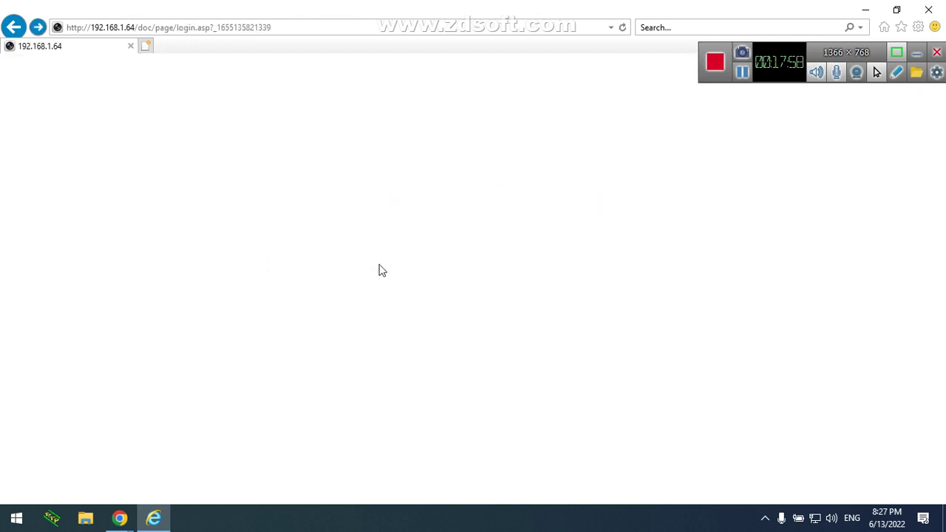
Log in as admin with the camera password, correcting a typo, to reach Live View
text(admin)
key(Tab)
text(****)
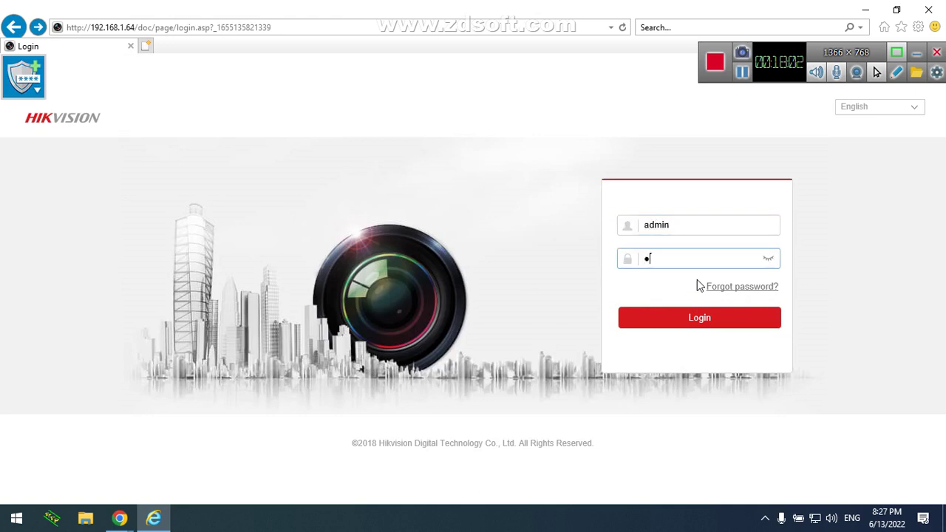
text(*)
key(BackSpace)
key(BackSpace)
key(BackSpace)
key(BackSpace)
key(BackSpace)
text(***)
key(Return)
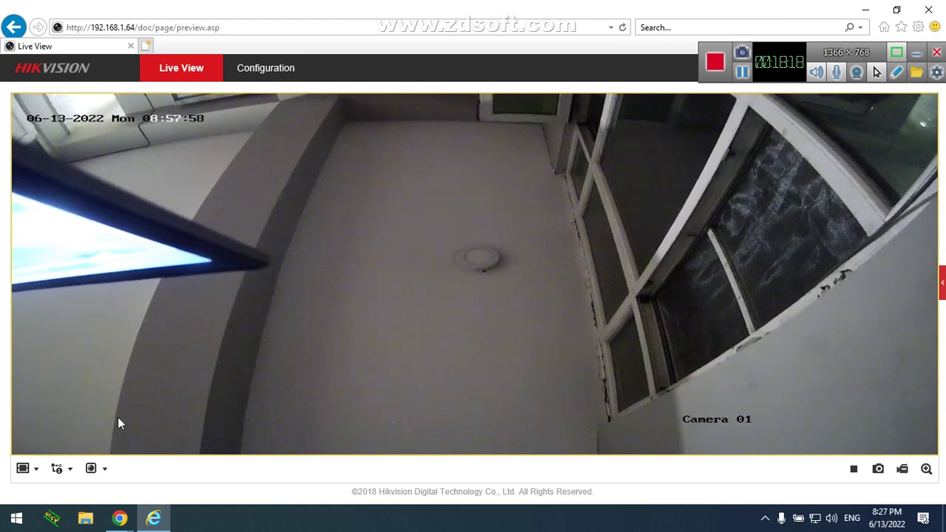
Restart the Camera 01 feed and capture a snapshot from it
click(855, 473)
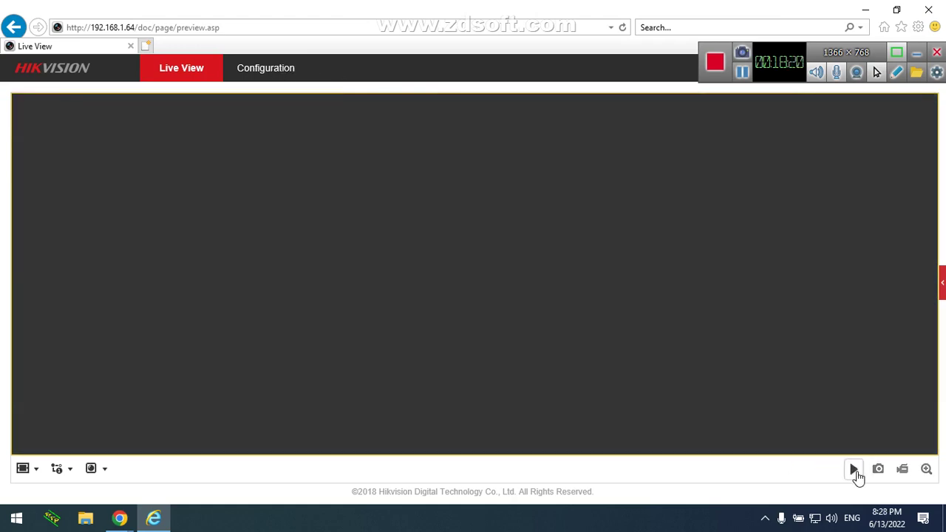
click(855, 473)
click(880, 472)
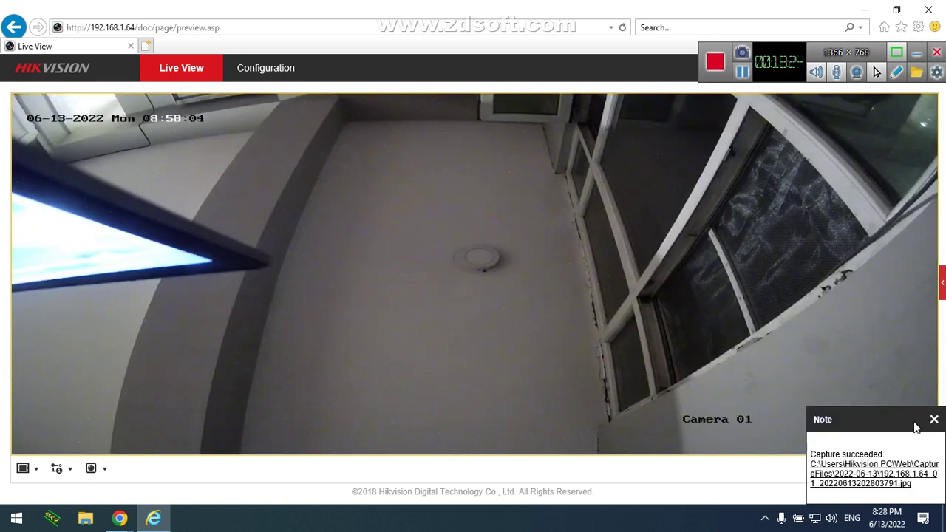
click(935, 420)
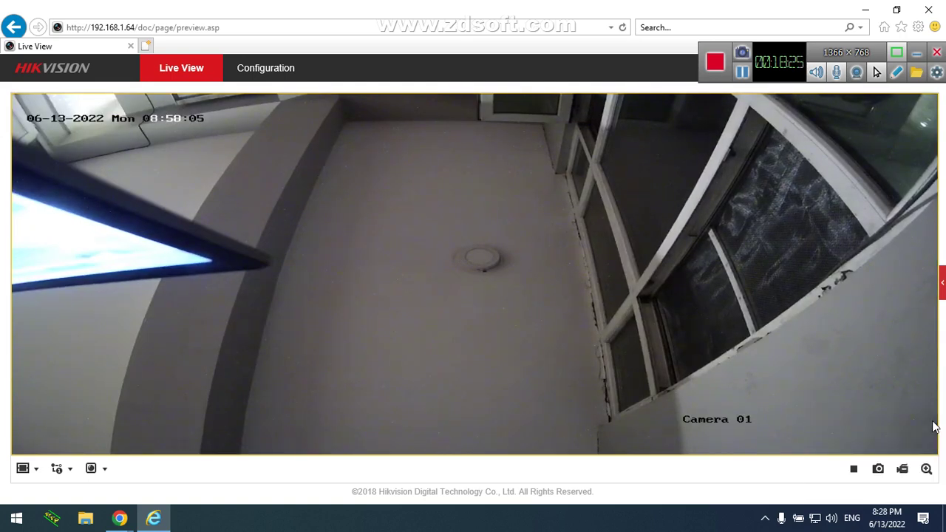
Record a short clip of the live feed and open its saved file path
click(899, 473)
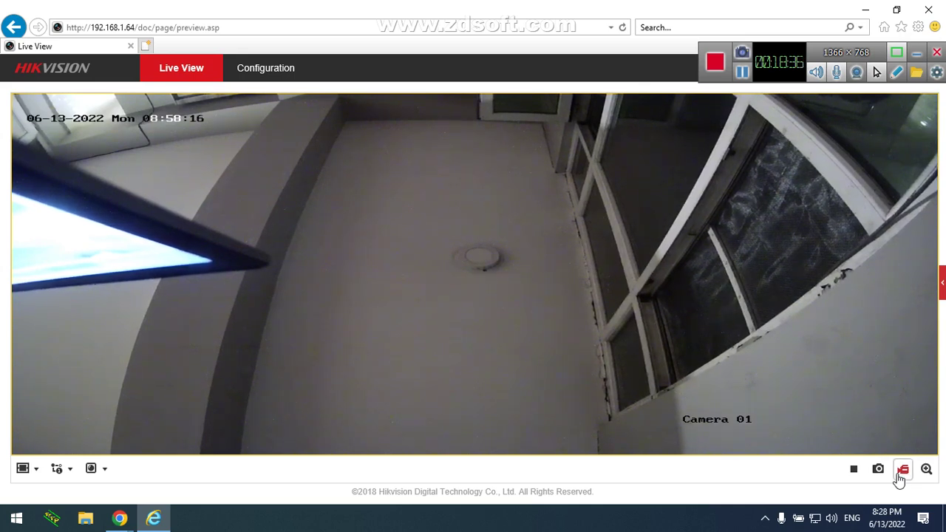
click(902, 471)
click(880, 471)
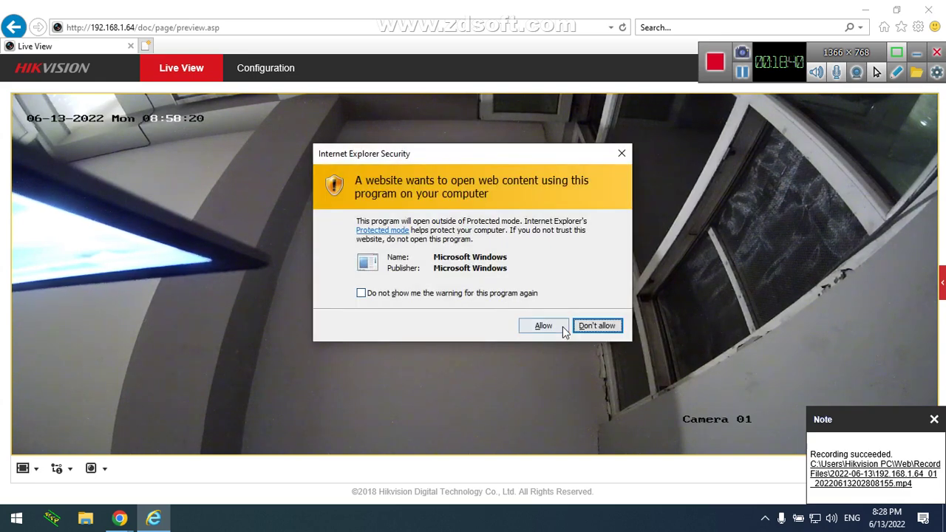
Allow the recording location, dismiss the unavailable error, and open This PC's Videos folder
click(545, 329)
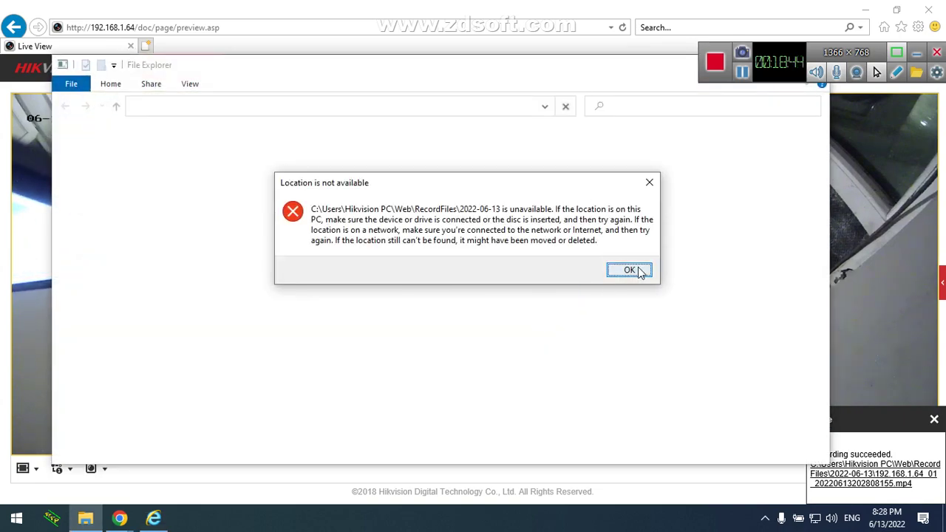
click(629, 270)
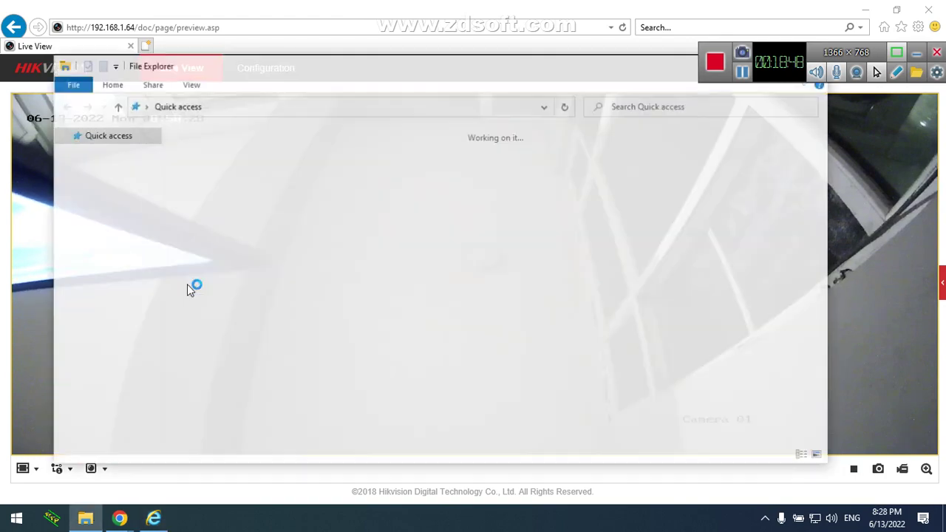
click(89, 251)
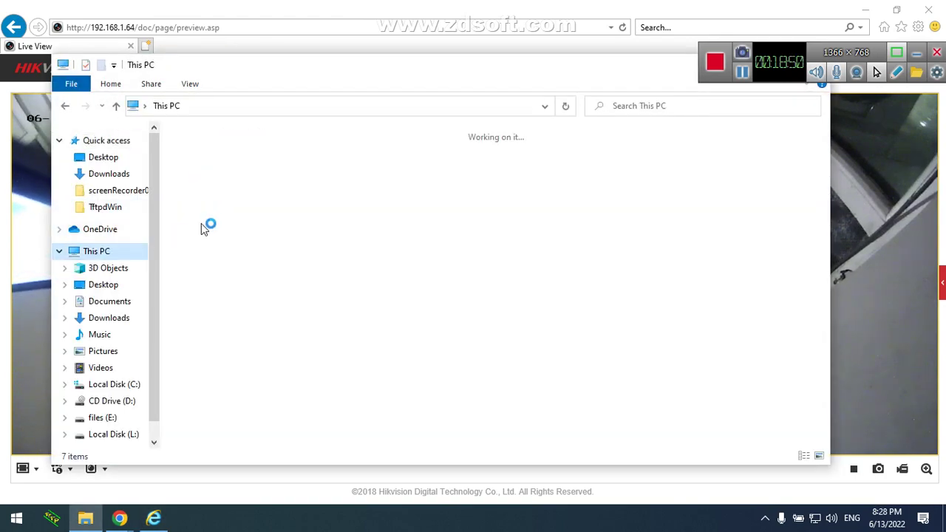
double_click(241, 245)
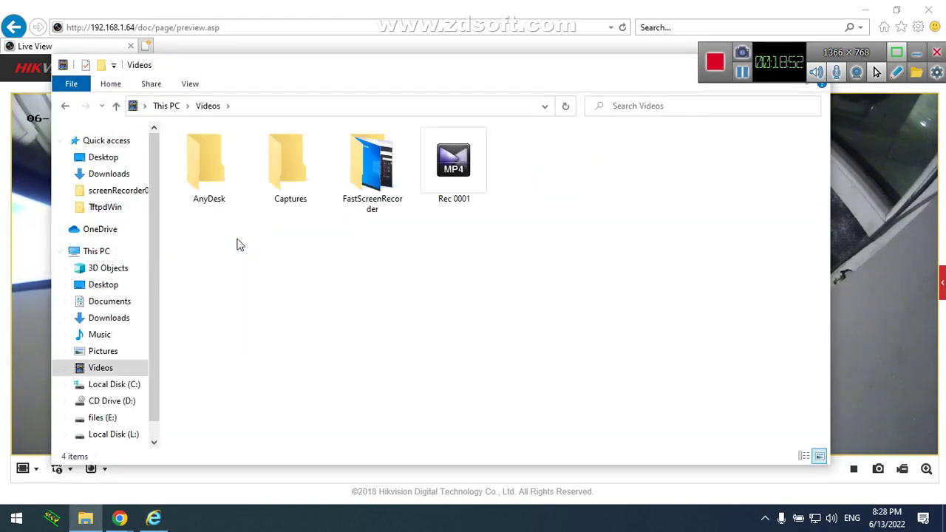
Select the Rec 0001 video, then close the Videos folder window
click(472, 185)
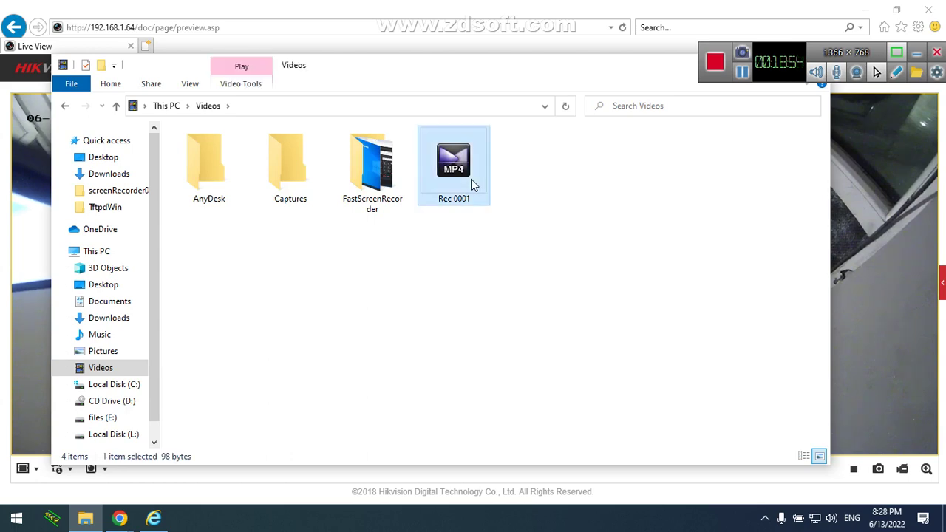
drag(573, 74, 458, 157)
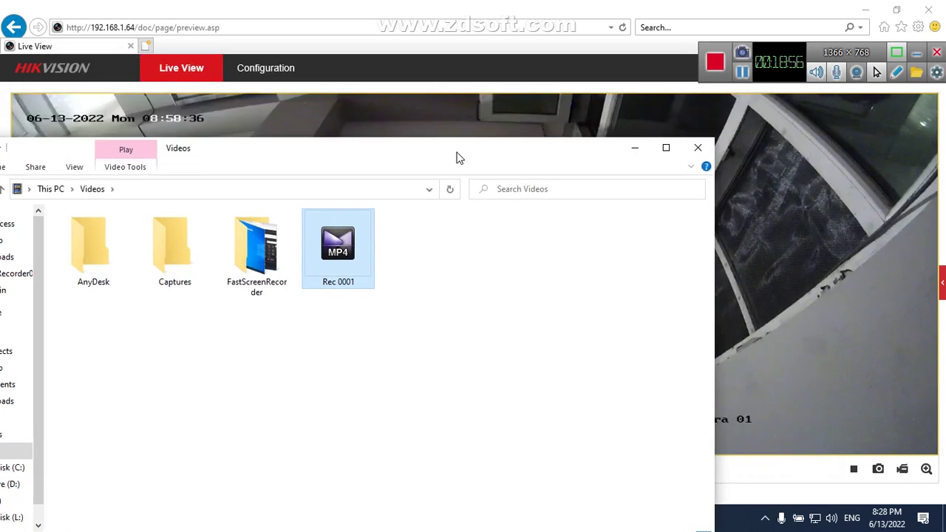
click(698, 147)
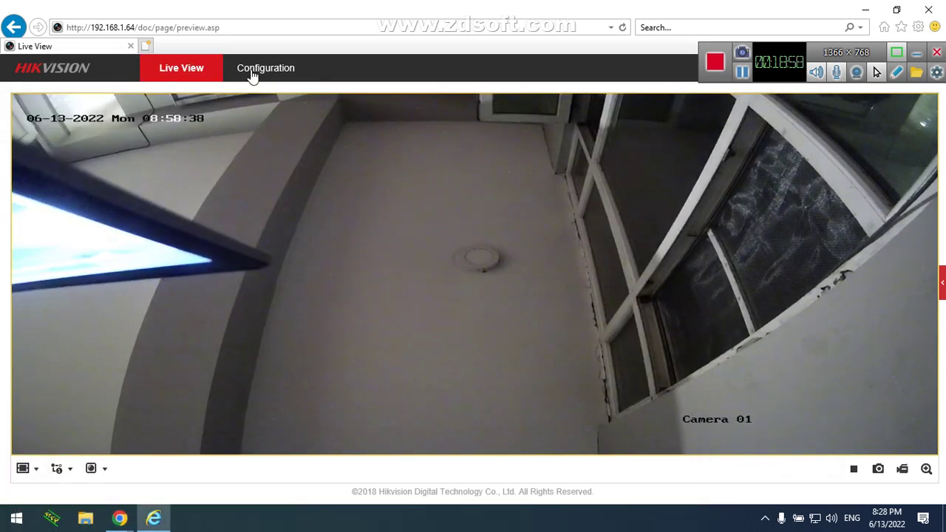
In Configuration > System Settings, rename the device to 'Test device'
click(252, 74)
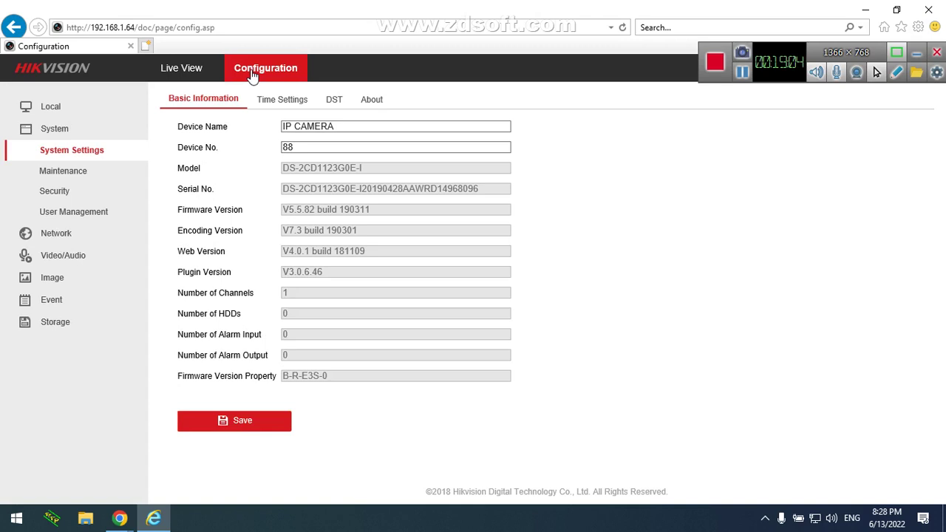
click(29, 130)
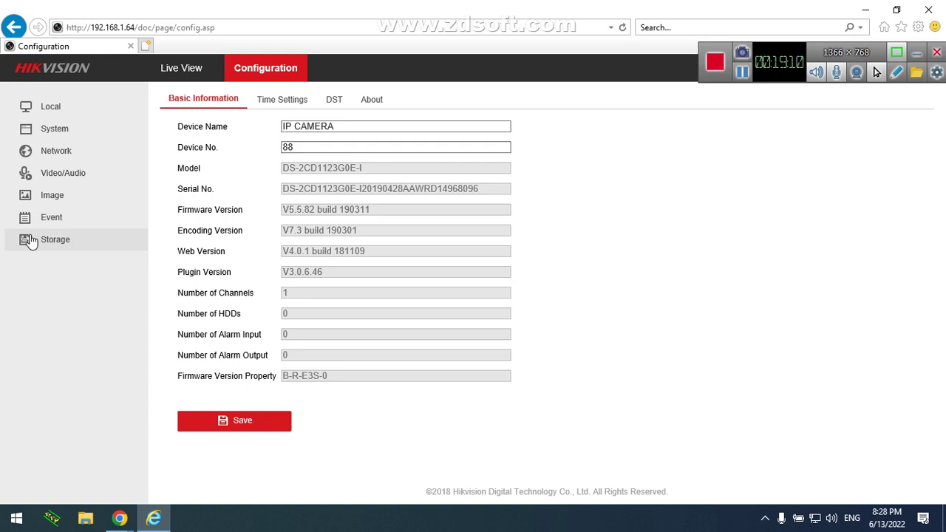
click(42, 137)
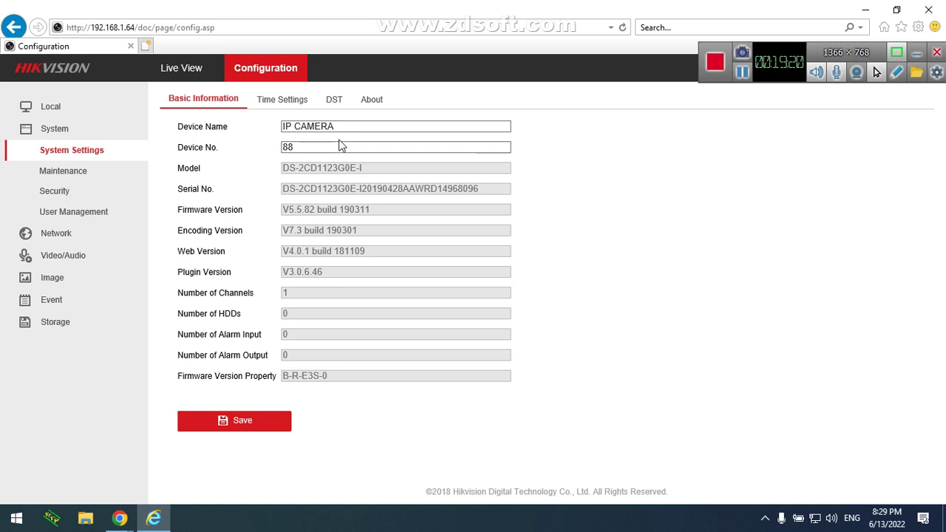
drag(359, 126, 286, 124)
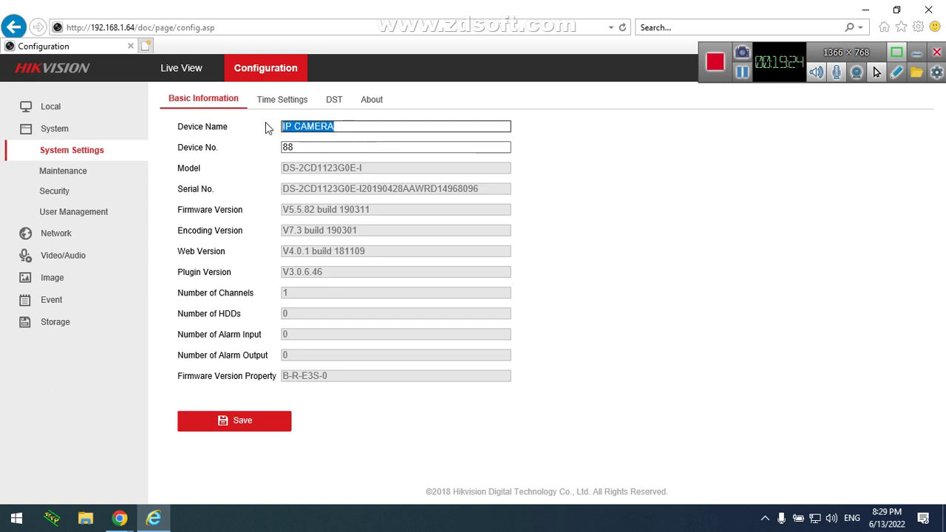
text(Tels)
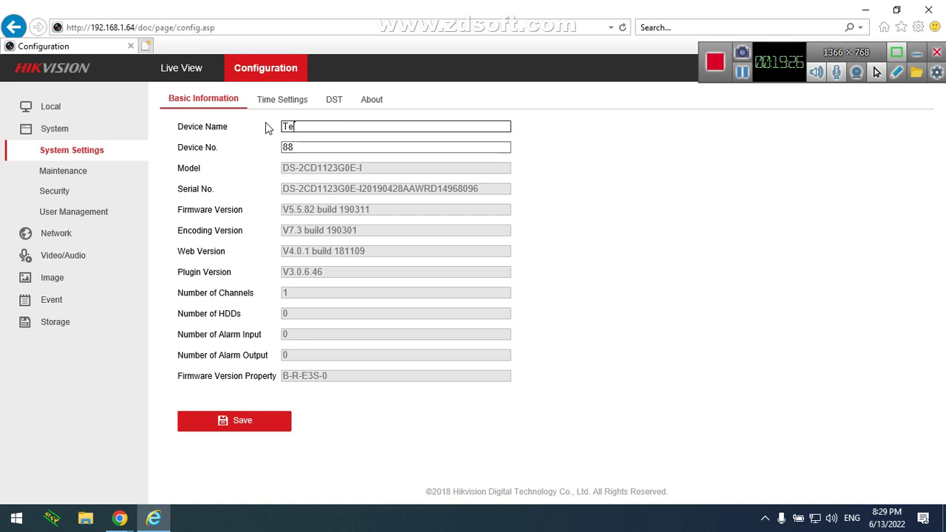
key(BackSpace)
key(BackSpace)
text(st dv)
key(BackSpace)
text(evice)
Set Device No. to 12 and select the Model number for copying
key(Tab)
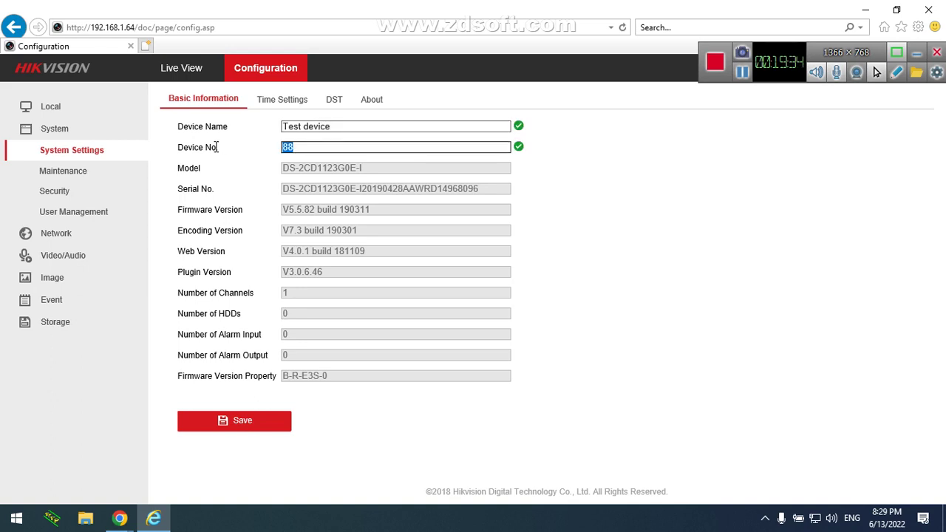
text(12)
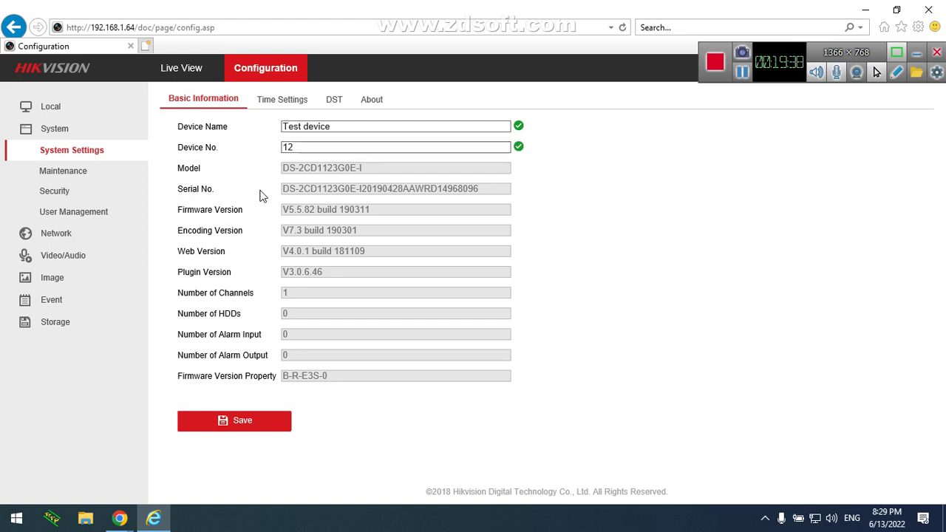
drag(363, 167, 277, 165)
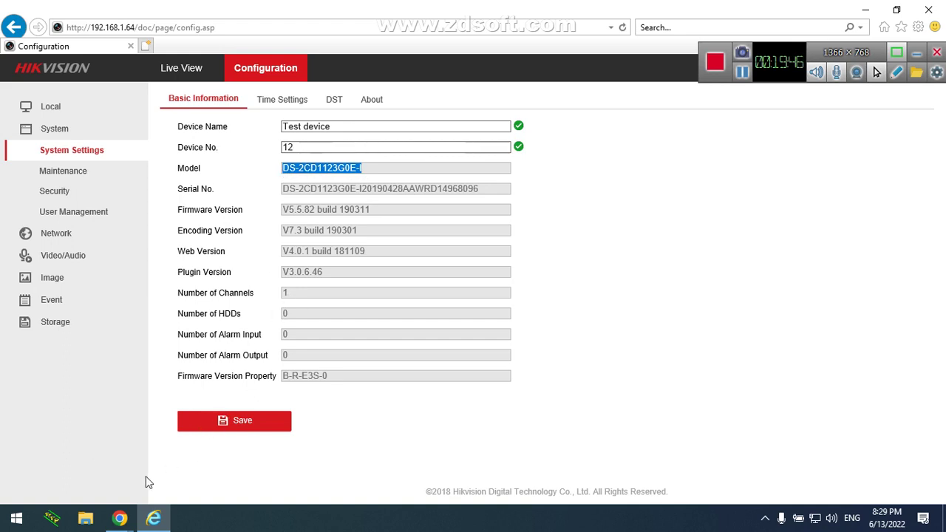
Bring Chrome to the front and go to the Google homepage
mouse_move(139, 514)
click(112, 468)
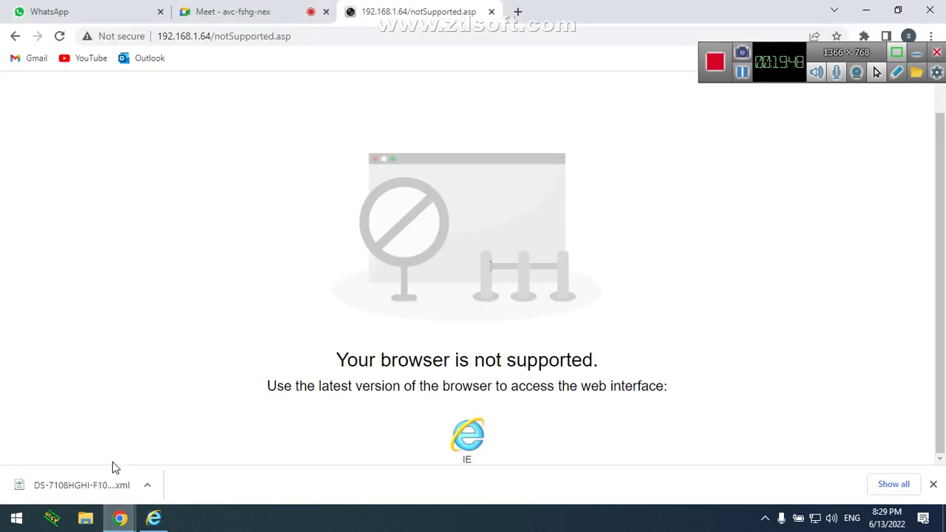
click(285, 35)
key(ctrl+c)
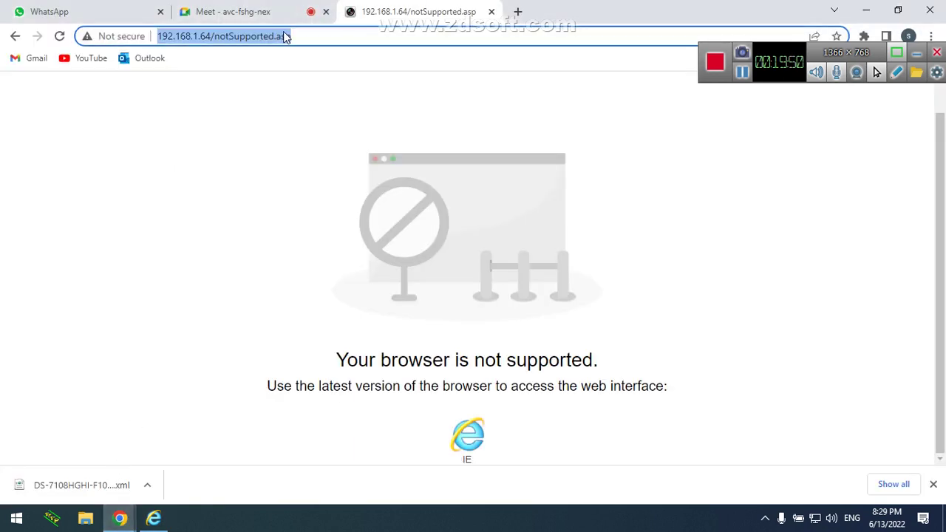
text(g)
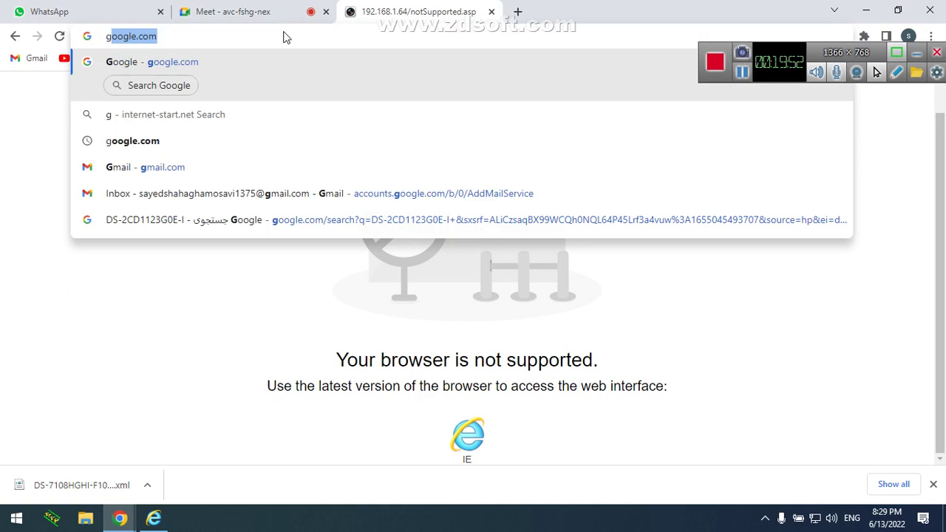
key(Return)
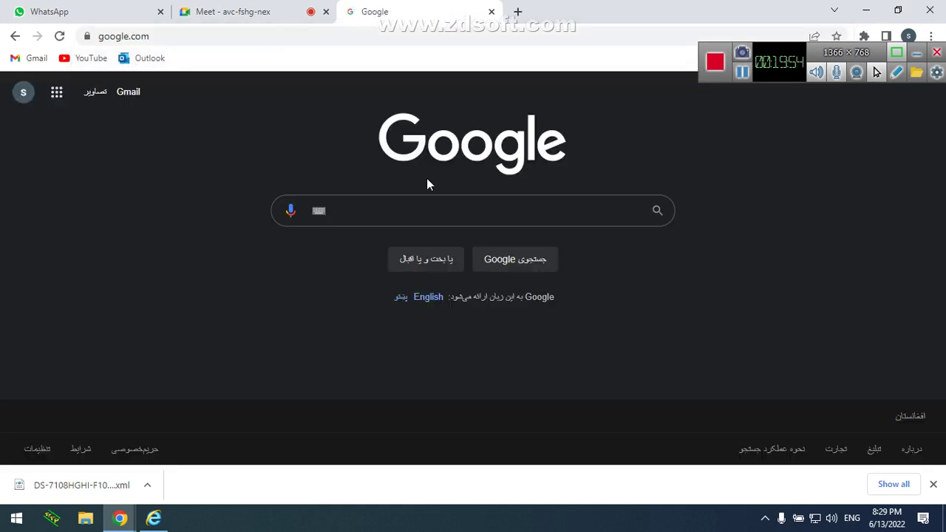
Paste the camera model DS-2CD1123G0E-I into the Google search box
click(428, 197)
key(ctrl+v)
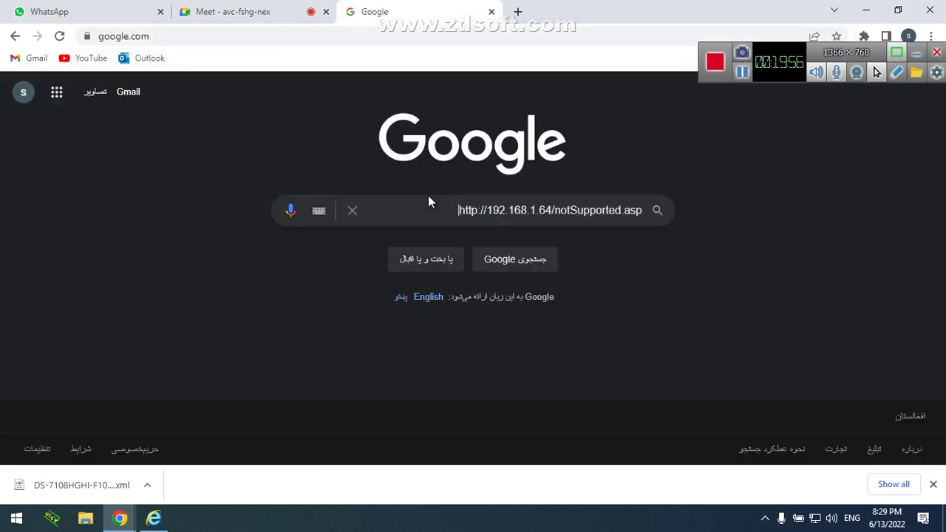
click(353, 211)
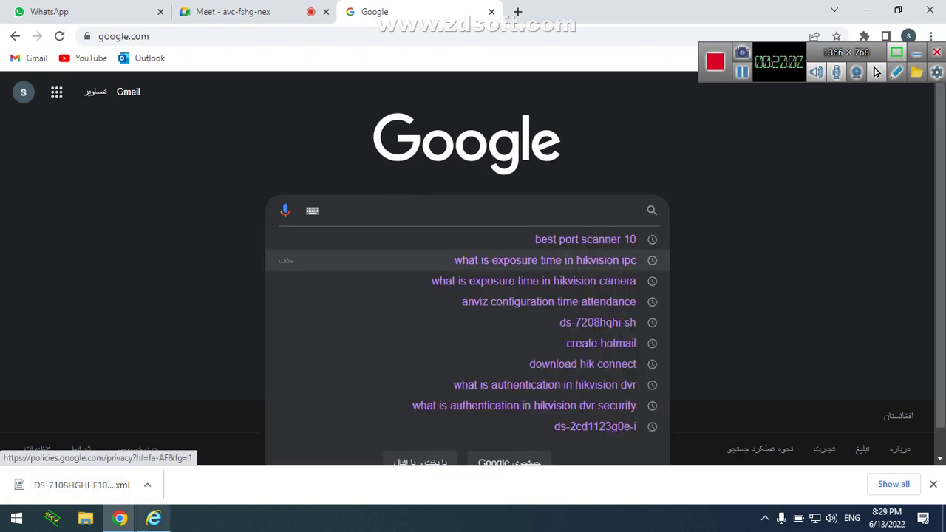
click(154, 518)
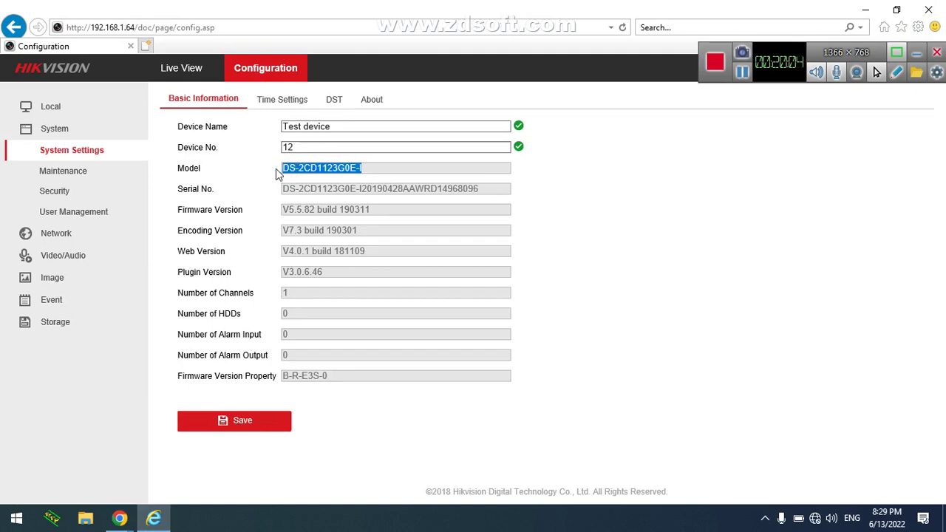
mouse_move(120, 518)
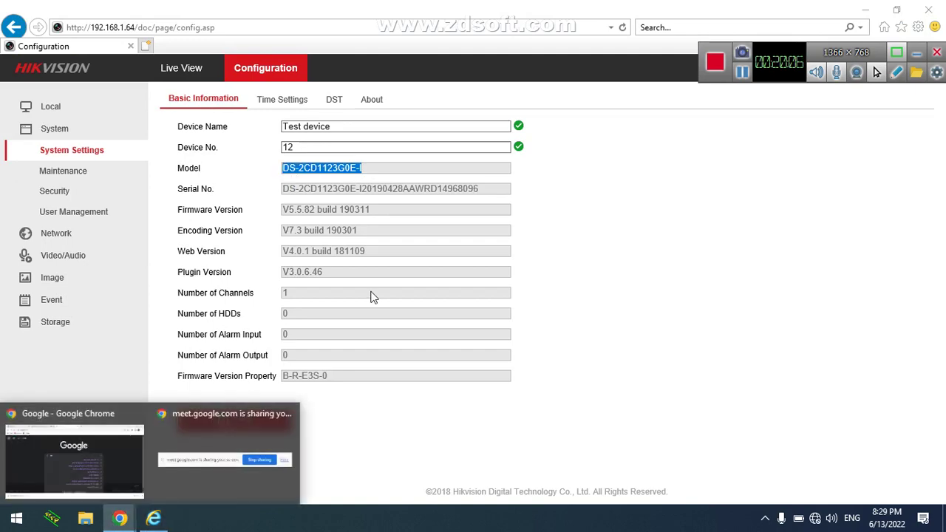
click(130, 446)
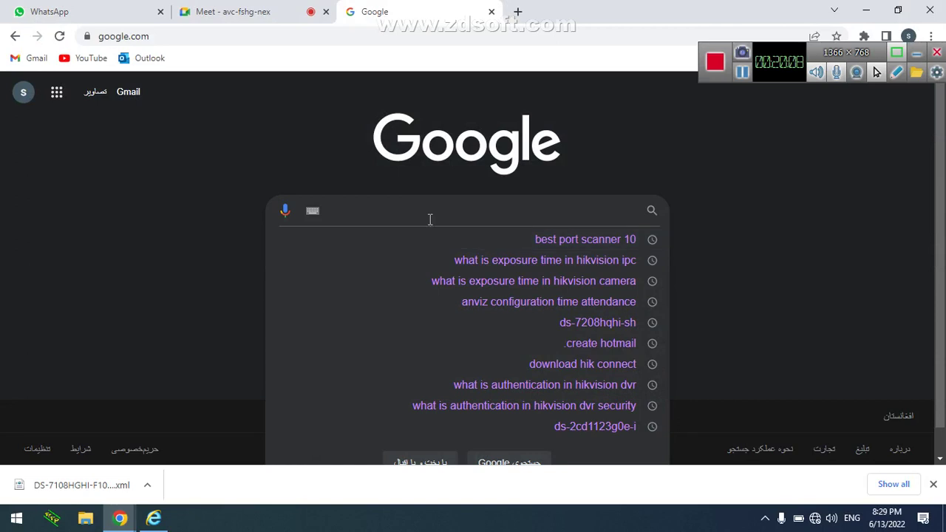
text(DS-2CD1123G0E-I)
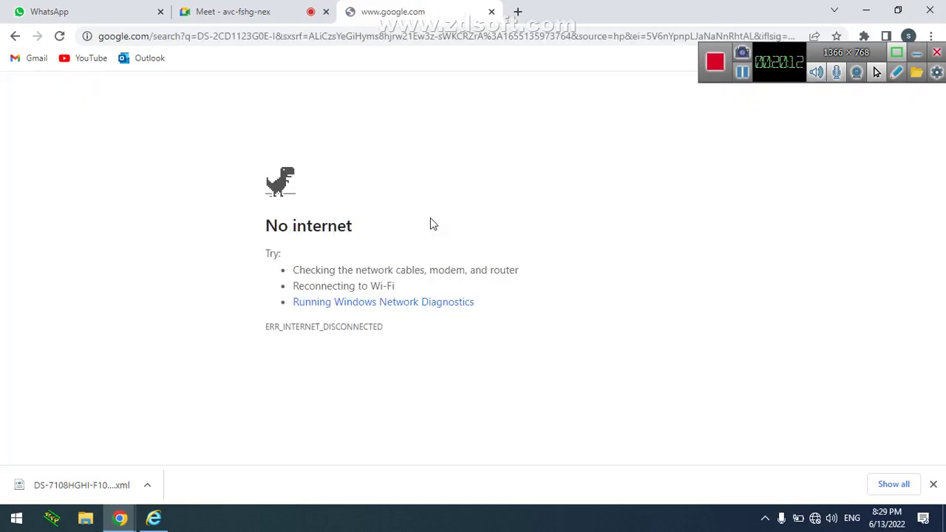
Pause and resume the recorder, then show the camera's login page in Internet Explorer
click(750, 68)
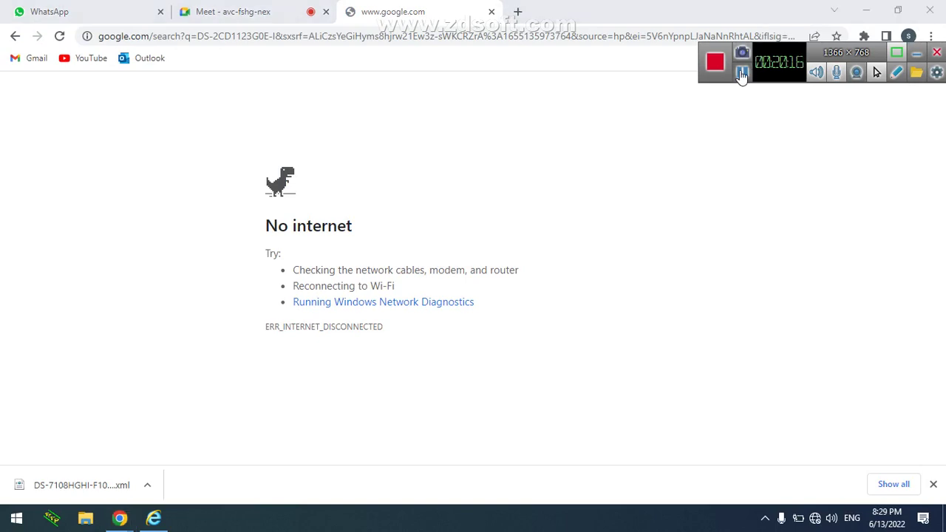
click(743, 74)
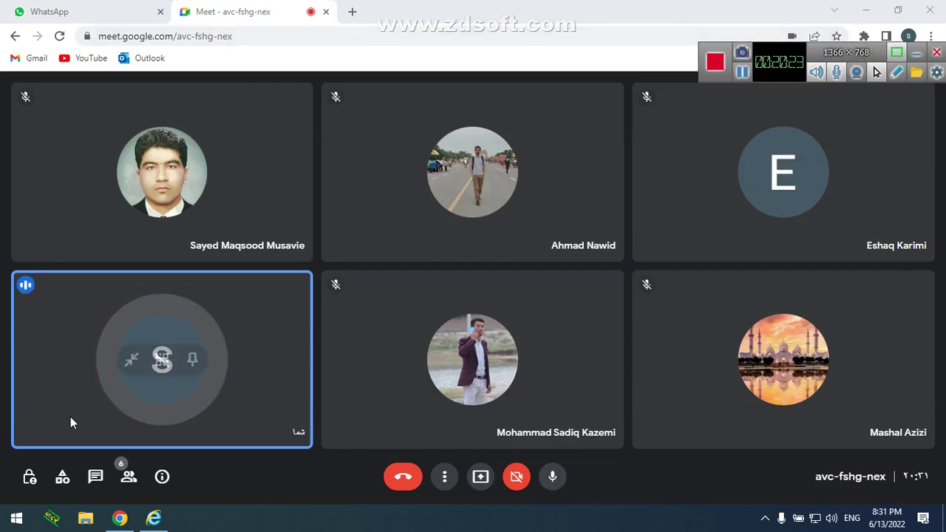
click(153, 518)
Log in as admin with the camera password to reach the Basic Information page
text(admin)
key(Tab)
text(admin12345)
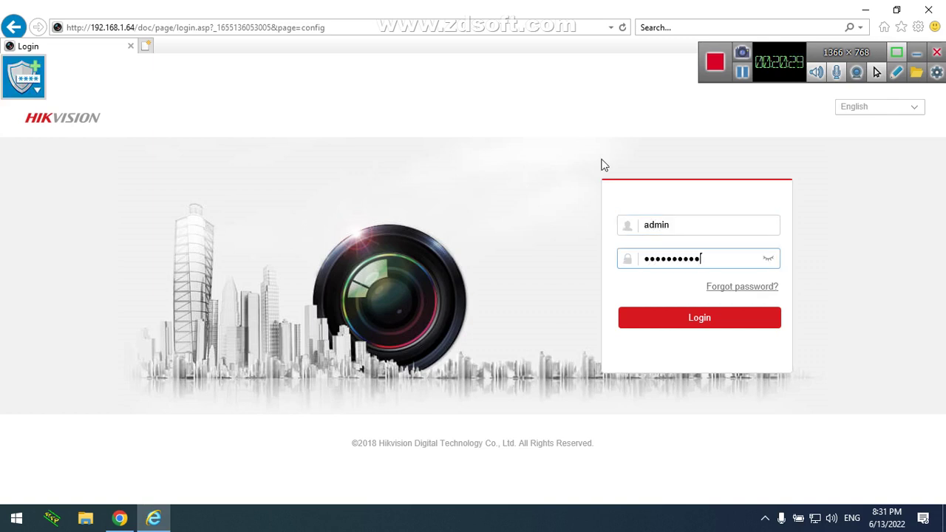
key(Return)
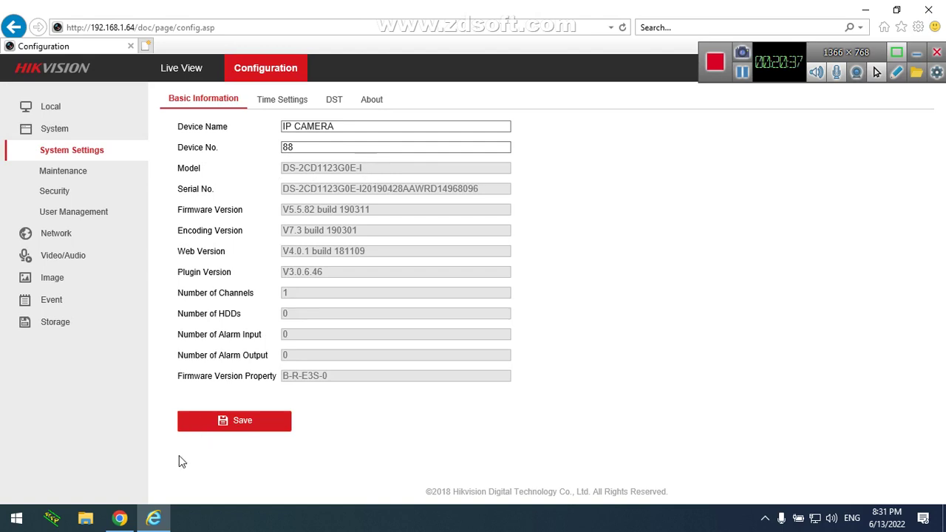
Present the entire screen in Google Meet and dismiss the sharing notice
click(119, 518)
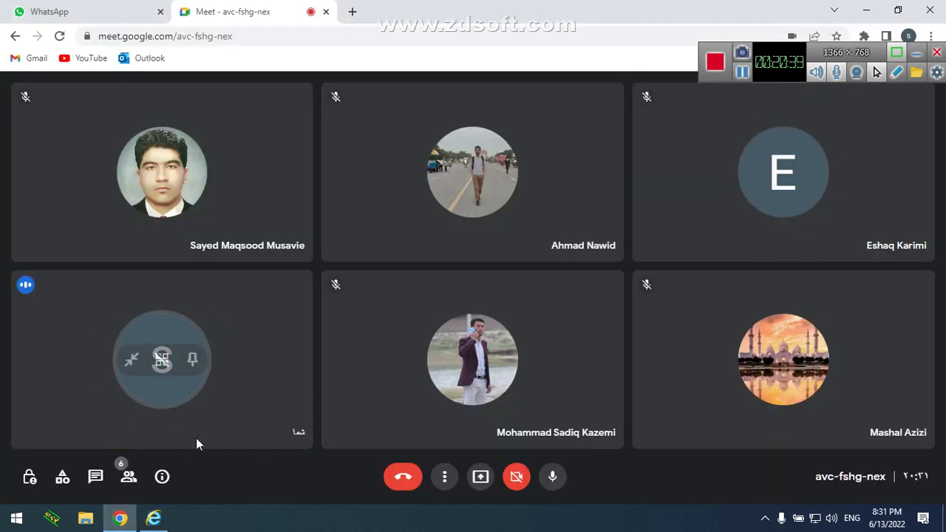
click(481, 477)
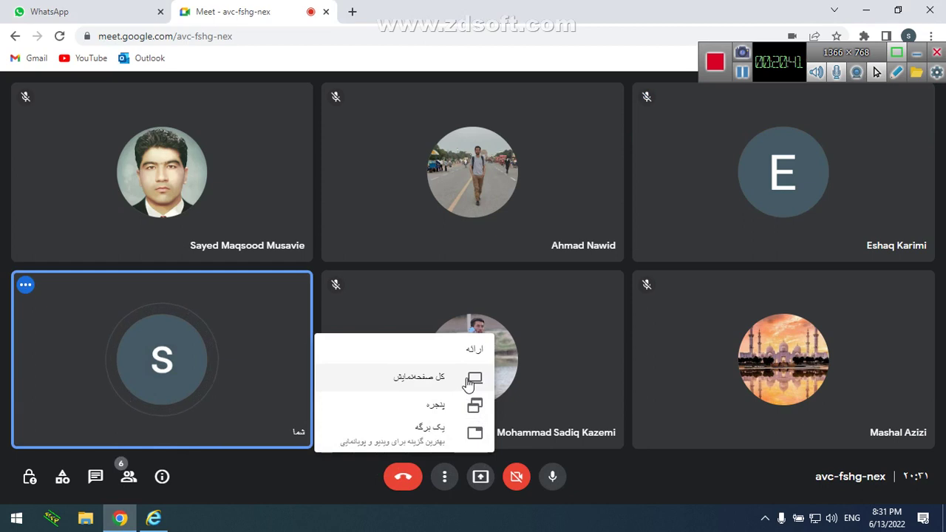
click(471, 382)
click(458, 259)
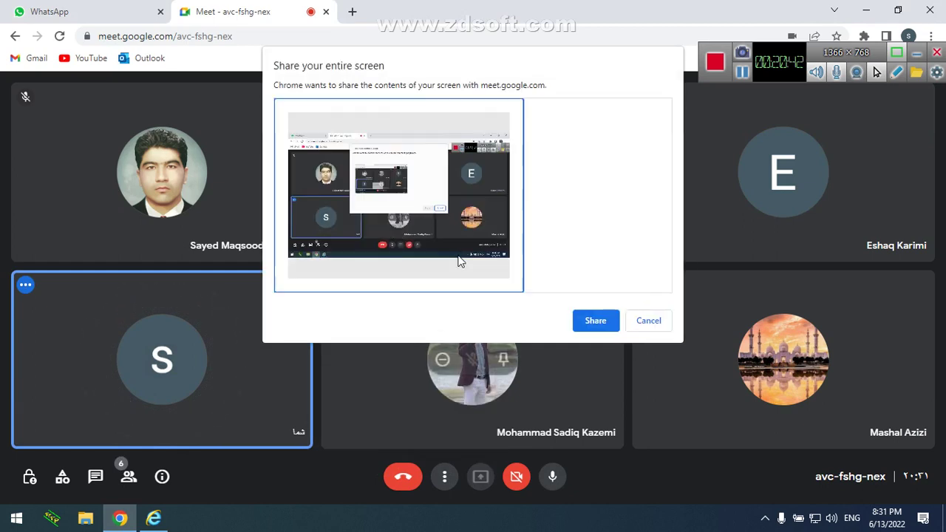
click(602, 320)
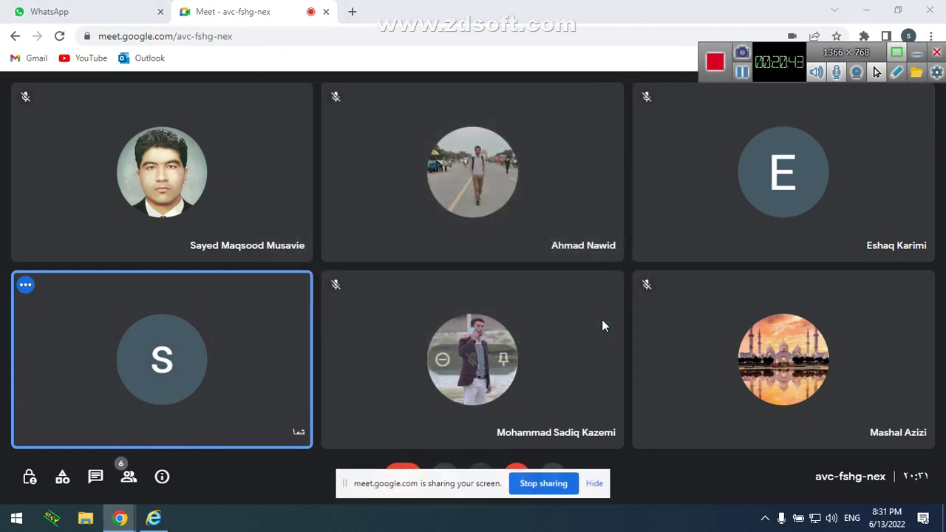
click(595, 482)
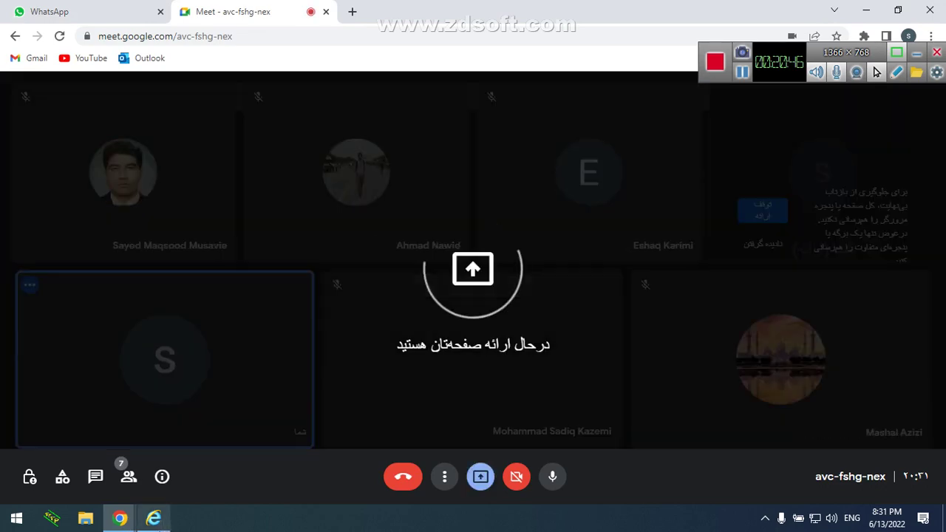
Ignore Meet's screen-sharing warning and return to the camera's Basic Information page
click(153, 518)
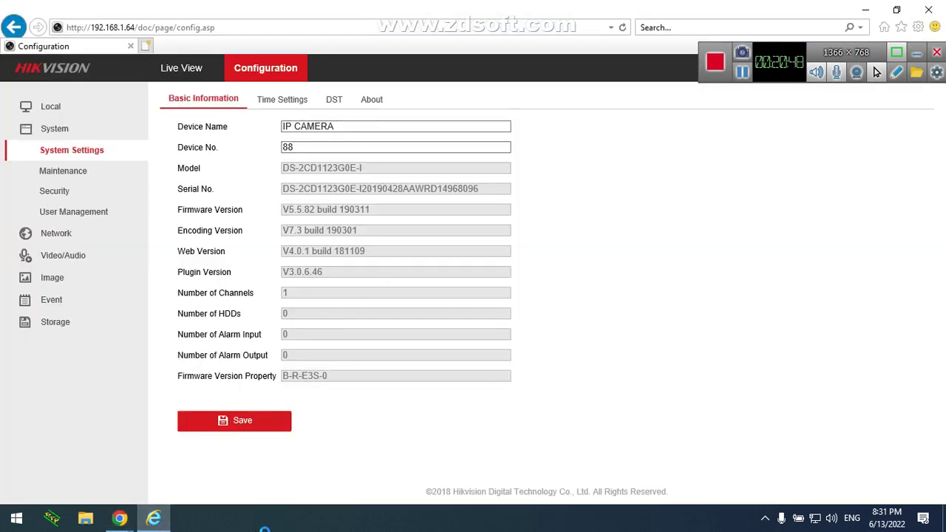
mouse_move(120, 518)
click(105, 453)
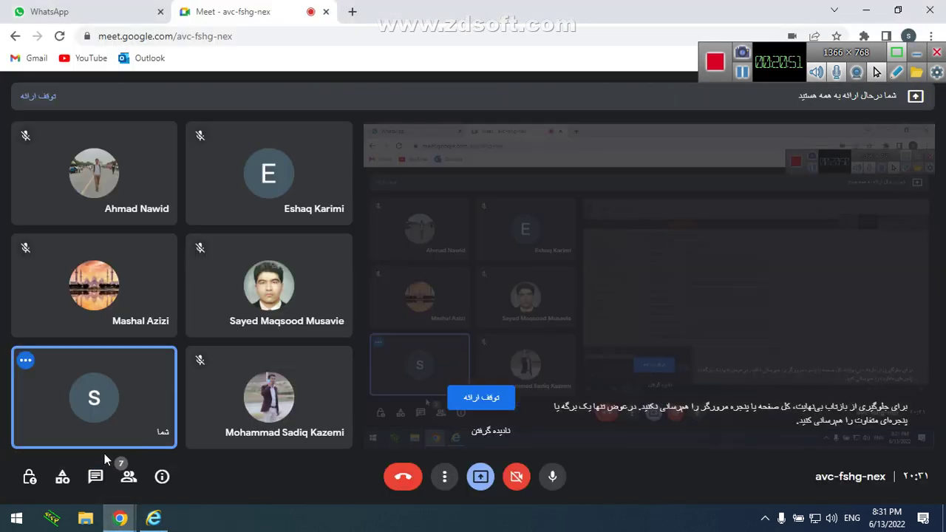
click(487, 431)
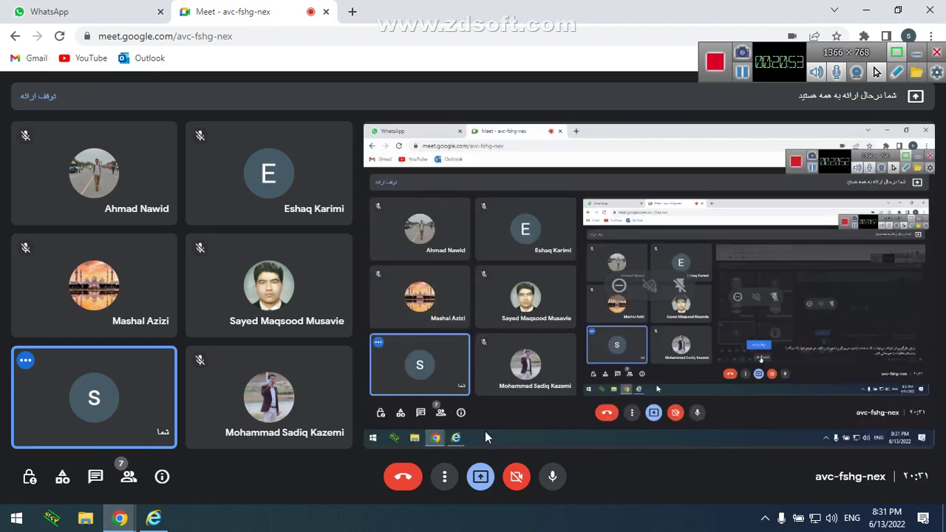
click(153, 518)
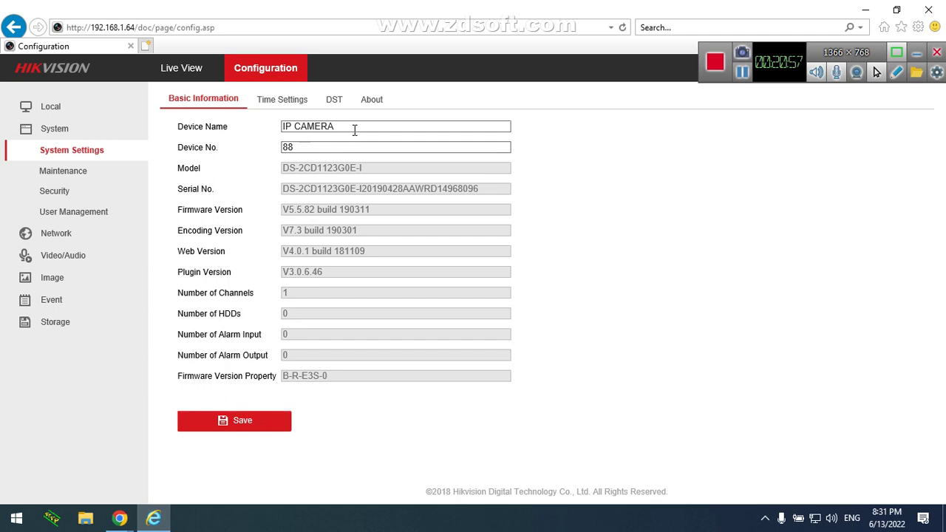
Copy the model number DS-2CD1123G0E-I and open a new tab in the Meet Chrome window
drag(344, 148, 232, 148)
drag(362, 168, 287, 172)
key(ctrl+c)
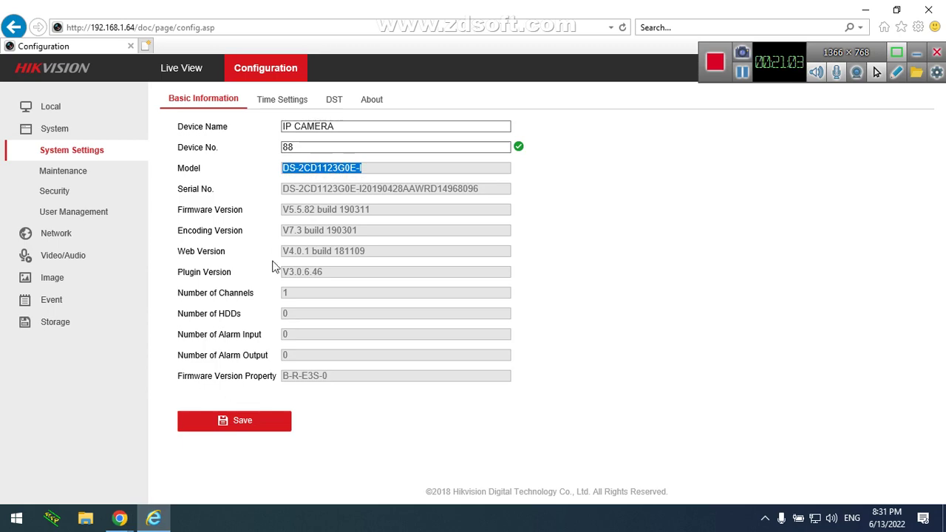
mouse_move(133, 523)
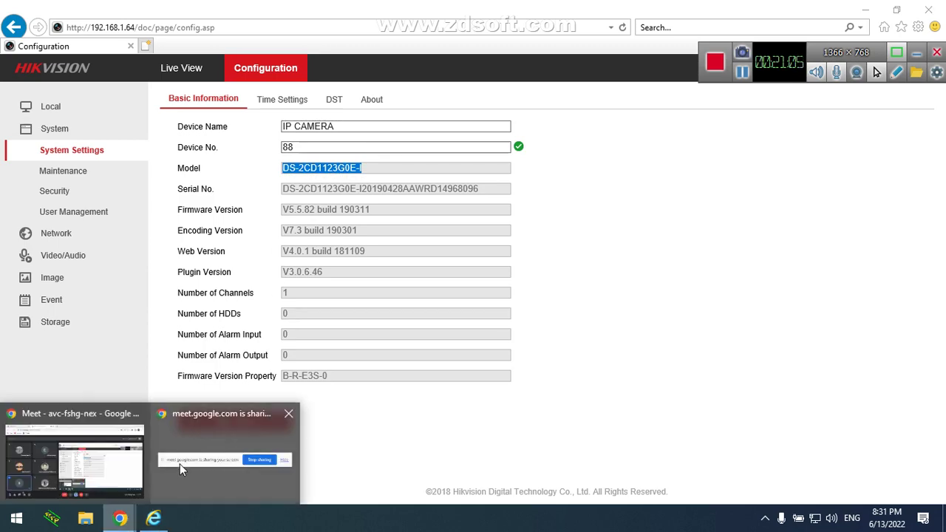
click(81, 466)
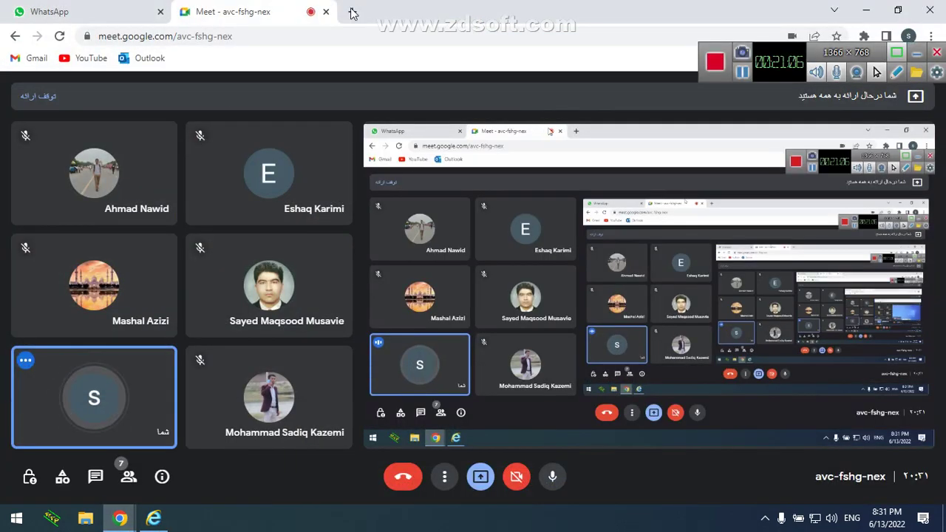
click(352, 11)
Search google.com for DS-2CD1123G0E-I and open the Hikvision product page result
text(google.com)
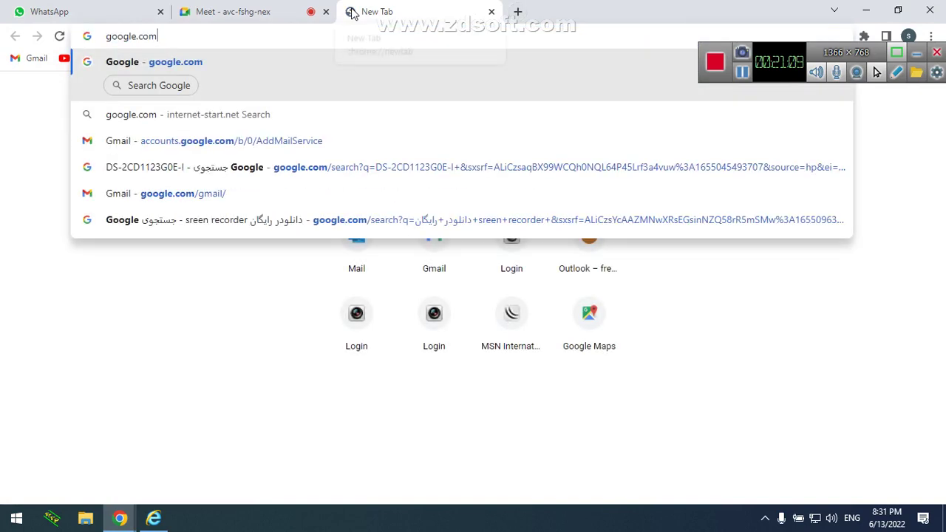
key(Return)
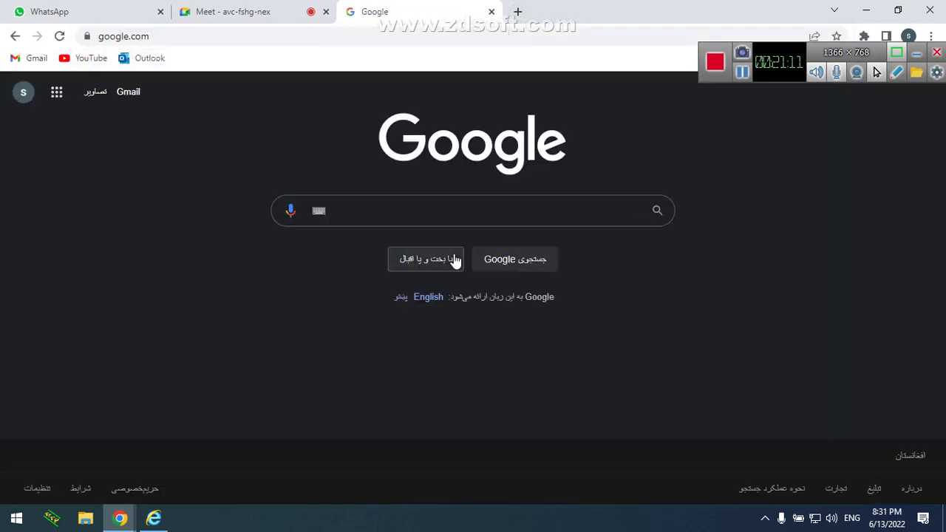
key(ctrl+v)
key(Return)
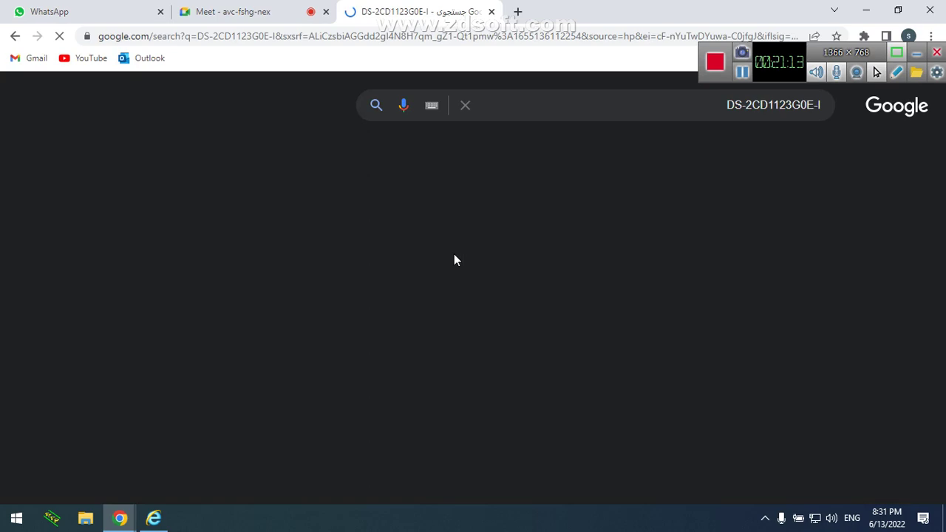
click(542, 256)
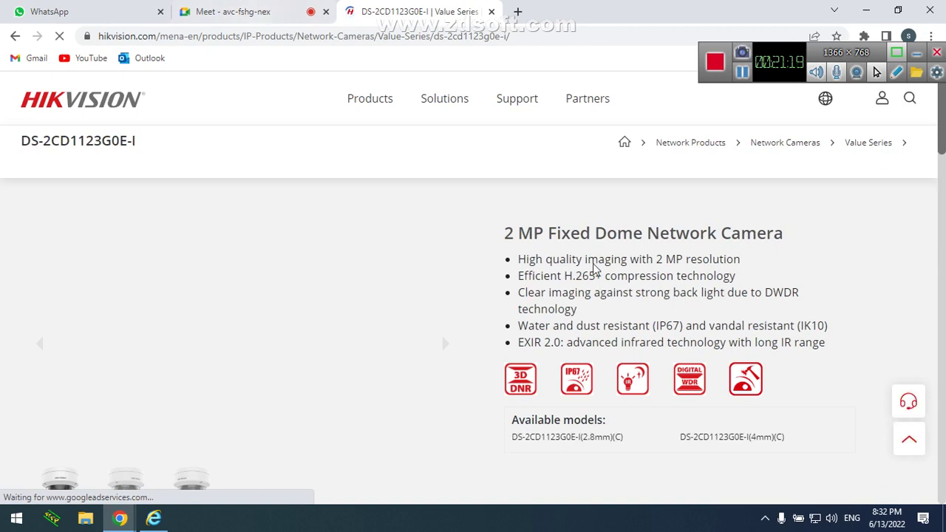
Review the product description and specifications, then return to the camera's Basic Information page
drag(605, 245, 705, 231)
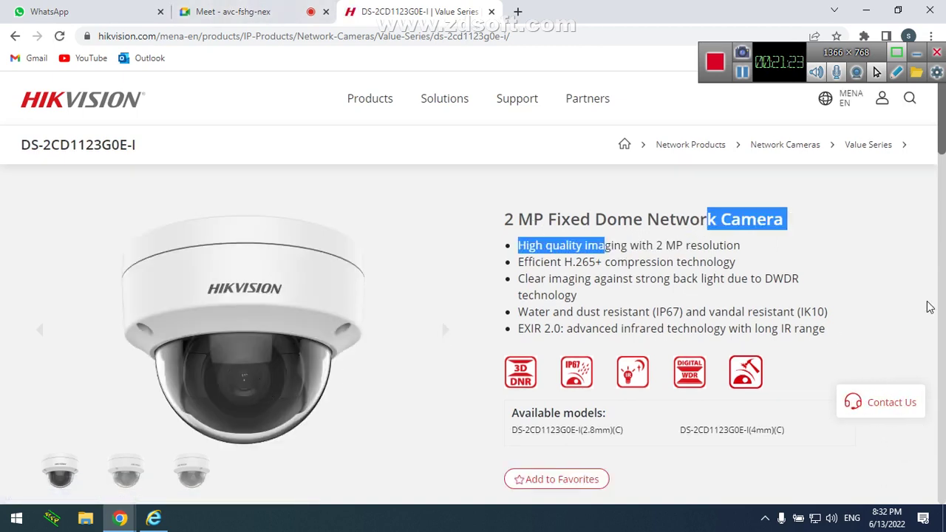
drag(942, 155, 942, 249)
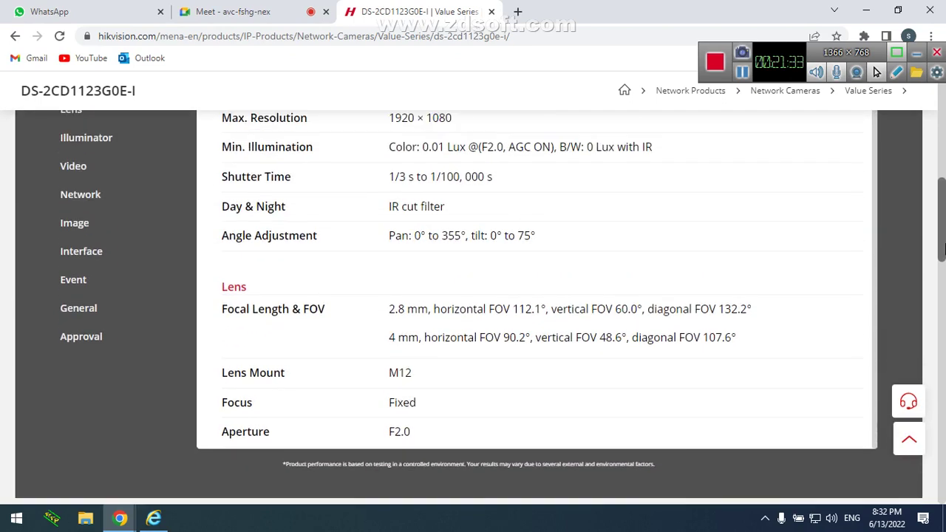
drag(943, 250, 943, 194)
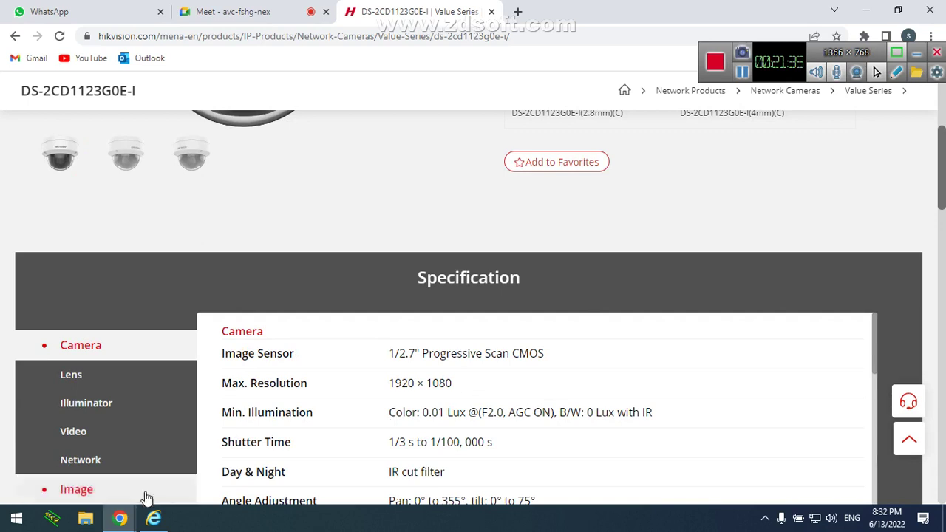
click(153, 519)
click(386, 187)
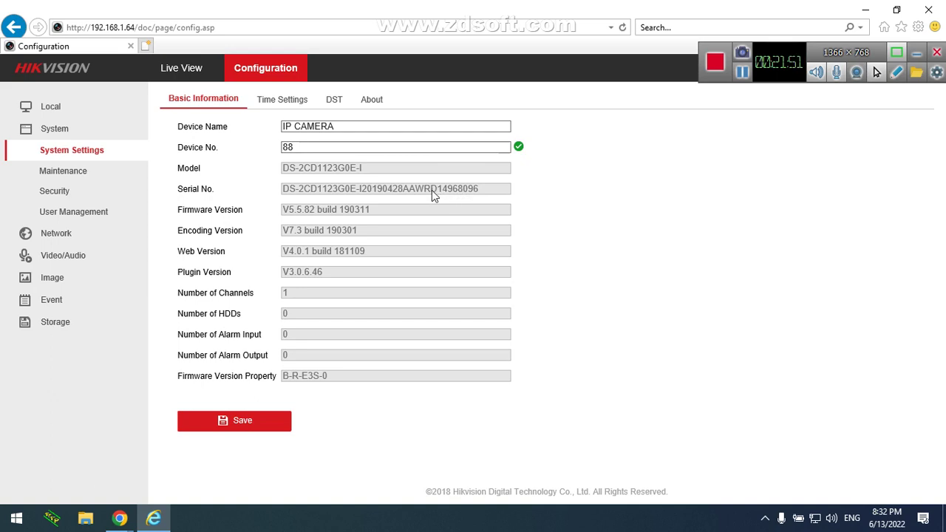
drag(433, 189, 482, 194)
drag(384, 214, 284, 212)
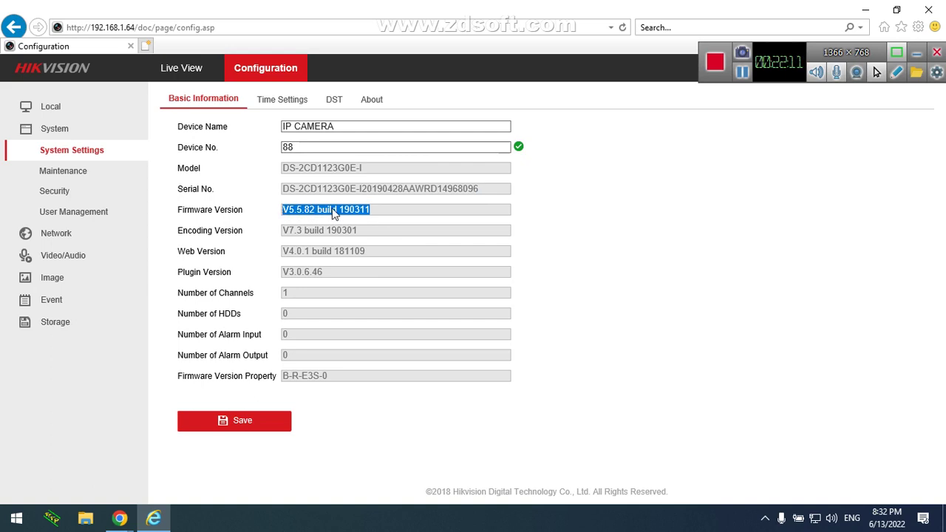
click(332, 212)
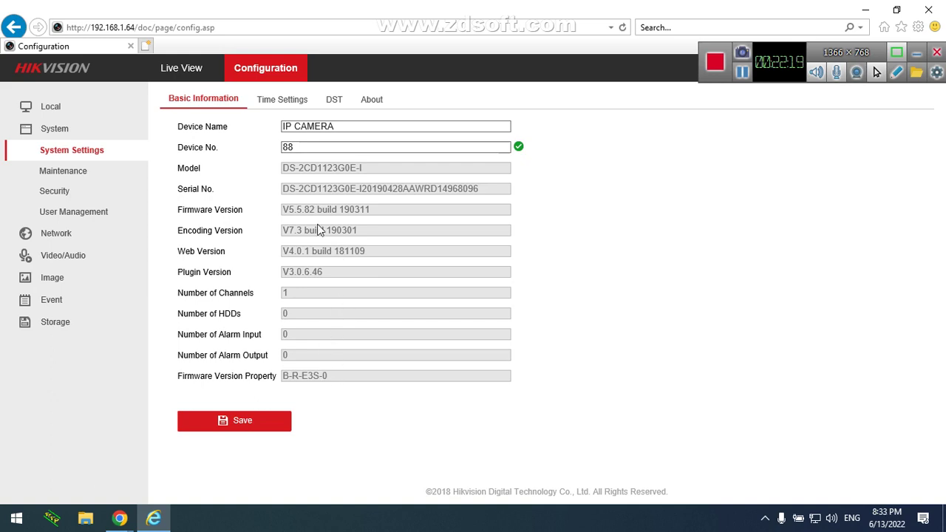
Sync the camera's time with the computer time on the Time Settings page and save
click(306, 101)
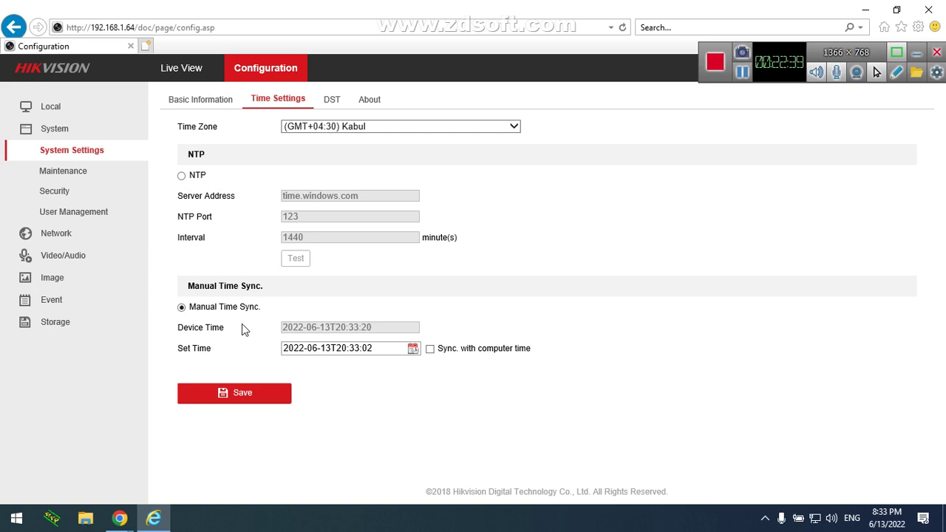
click(430, 349)
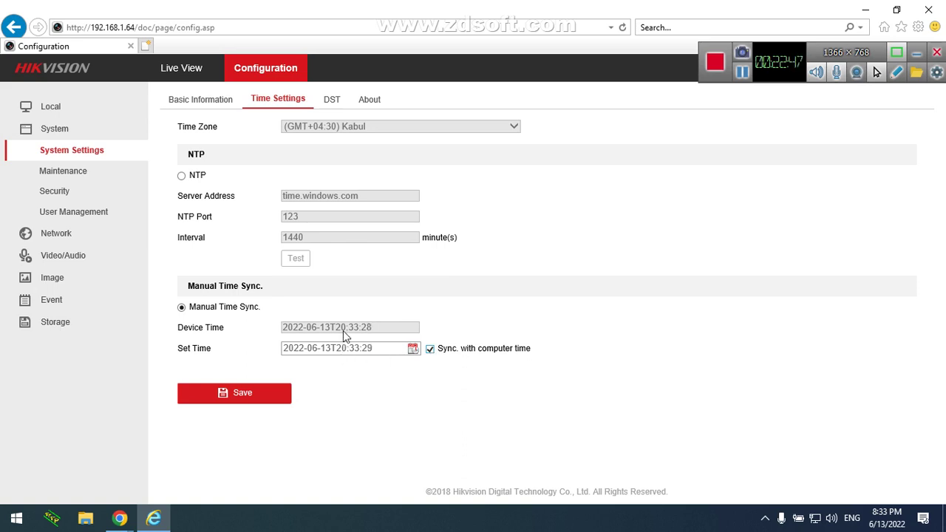
click(272, 396)
Turn computer-time sync off, save again, and keep the time zone at (GMT+04:30) Kabul
click(430, 350)
click(238, 396)
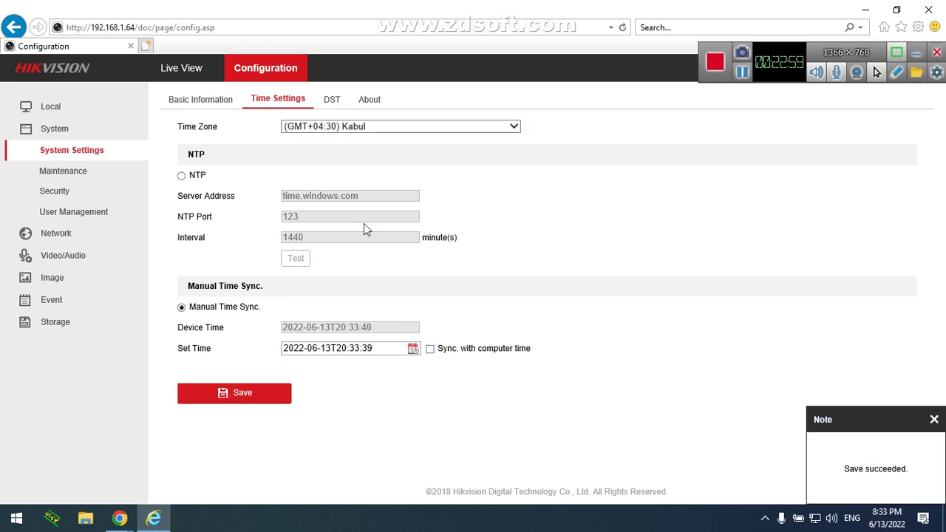
click(406, 134)
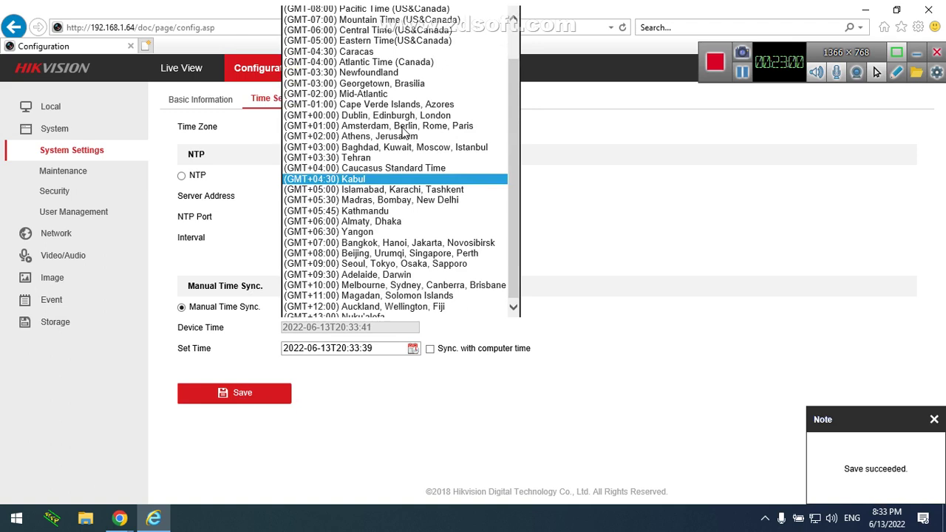
click(537, 200)
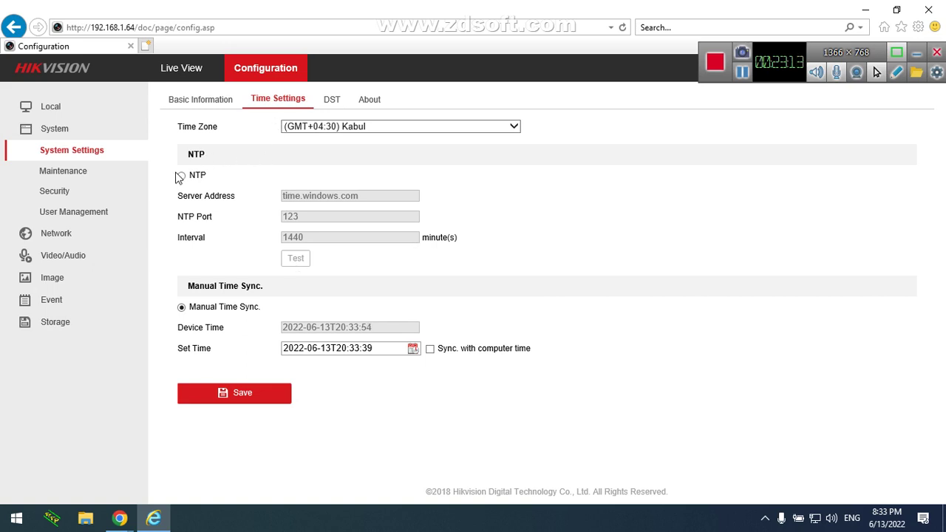
View the About and DST tabs, then go to the Maintenance page in the sidebar
click(368, 105)
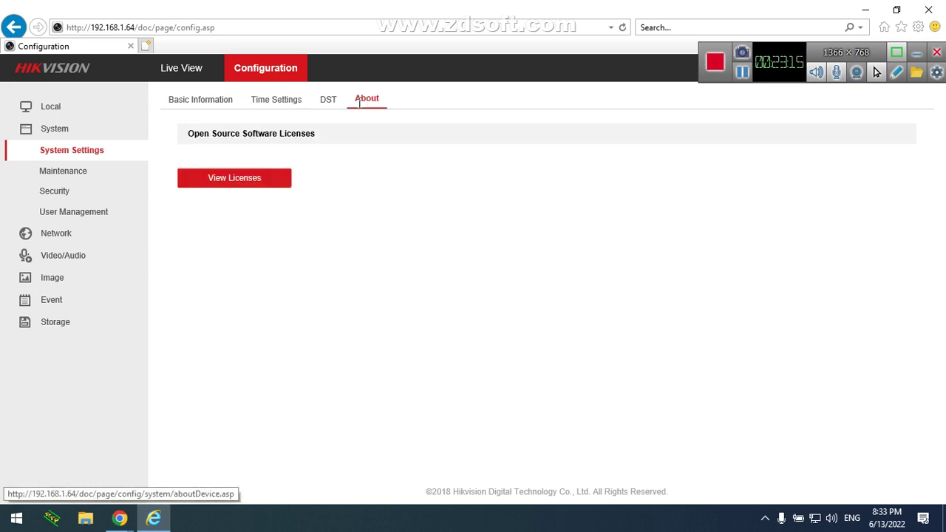
click(341, 102)
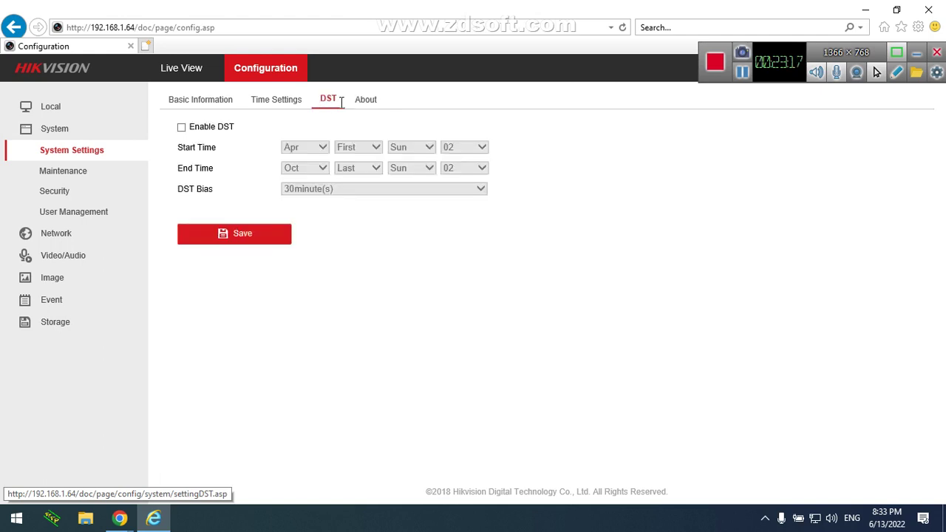
click(107, 178)
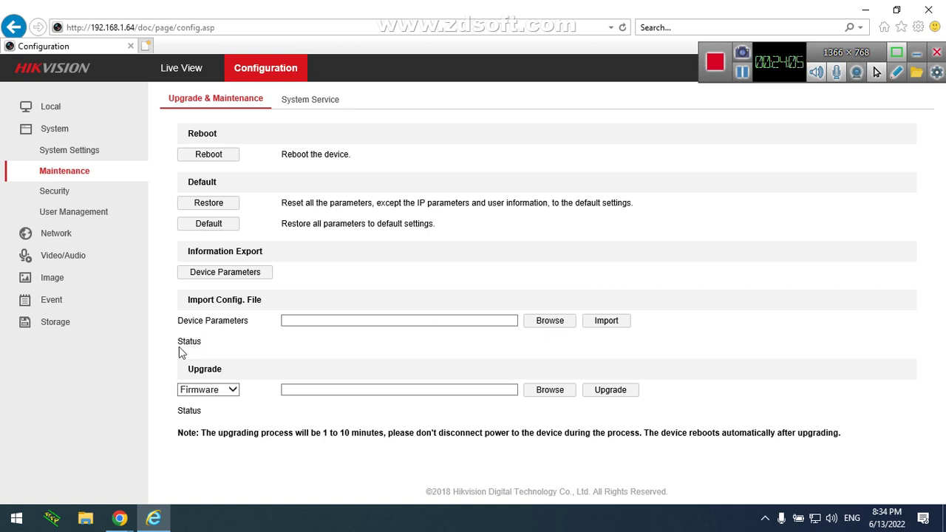
Keep Firmware as the upgrade type, read the upgrade-duration note, then go to System > Security
click(220, 394)
click(218, 393)
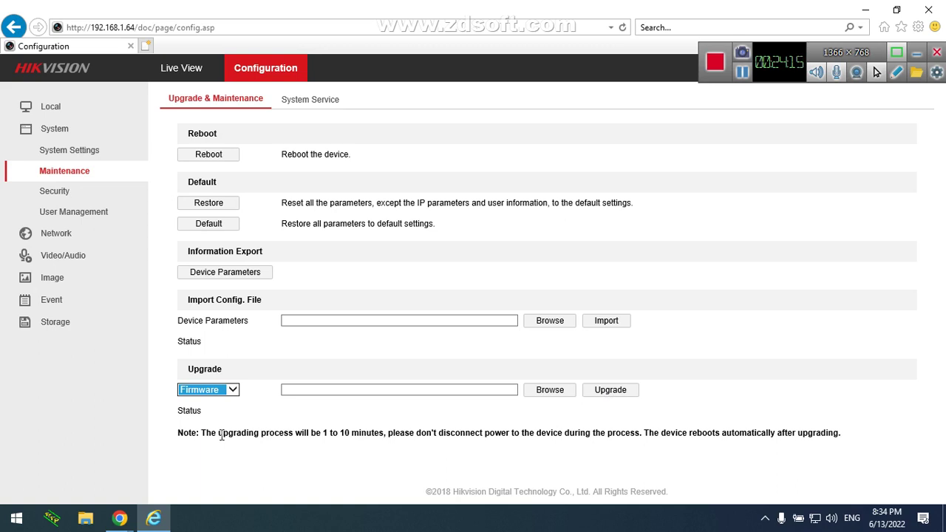
drag(203, 435, 825, 431)
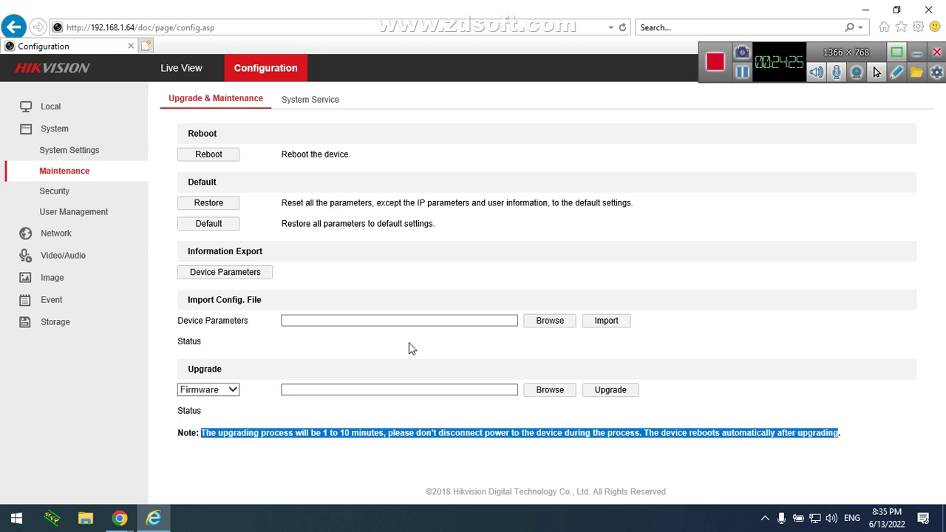
click(273, 442)
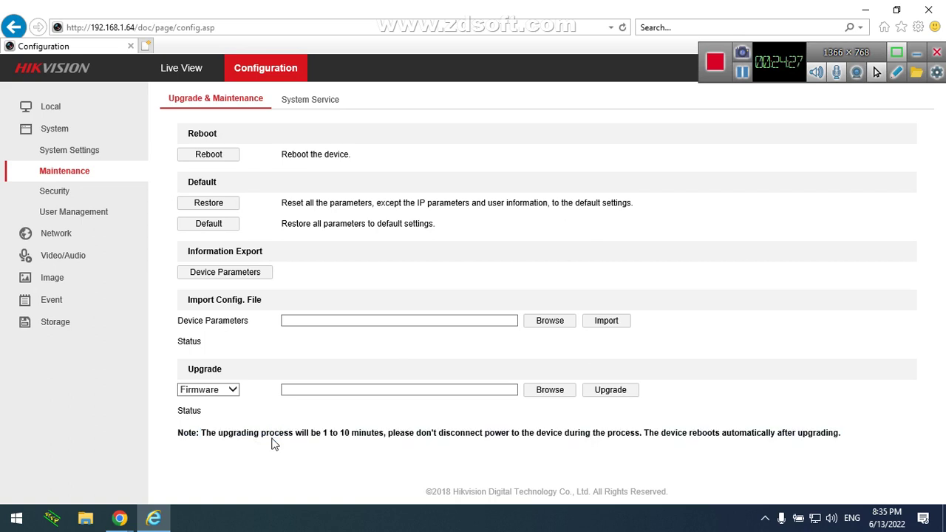
click(72, 198)
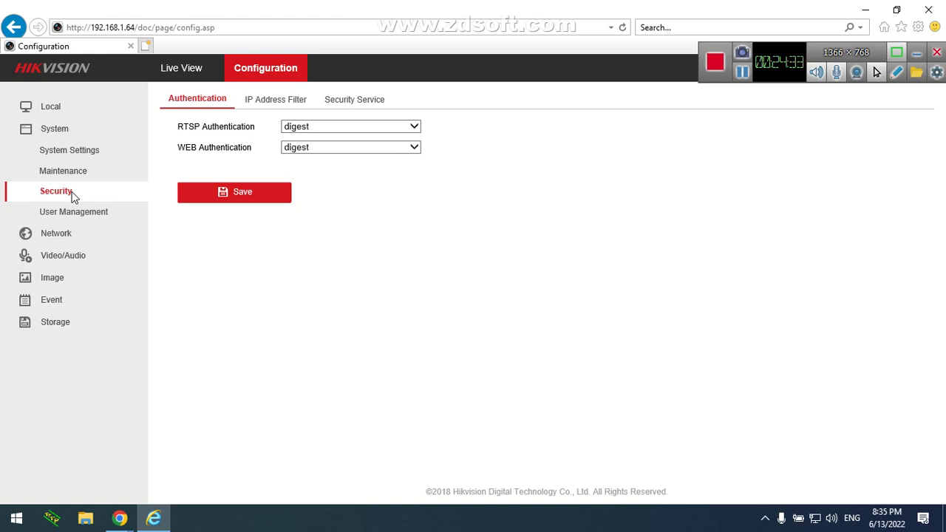
Browse the IP Address Filter and Security Service tabs, then return to Authentication
click(276, 105)
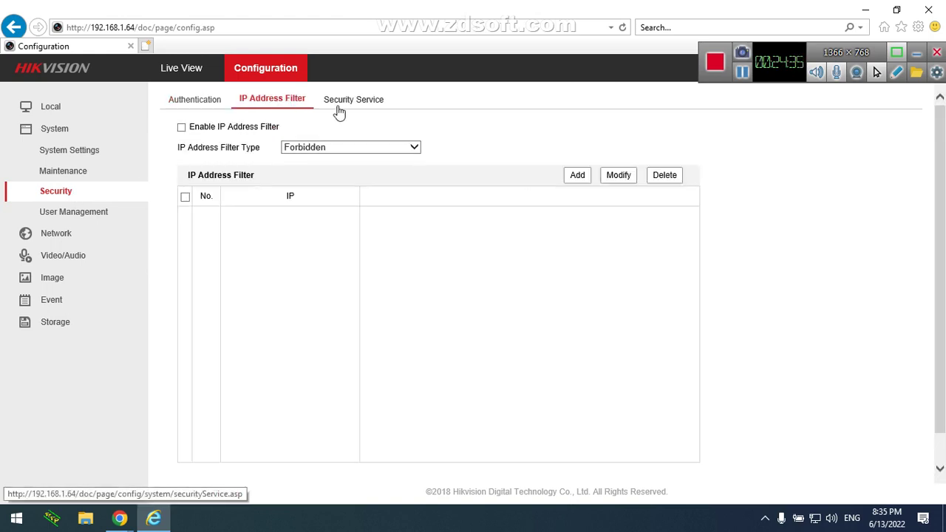
click(349, 108)
click(288, 104)
click(217, 99)
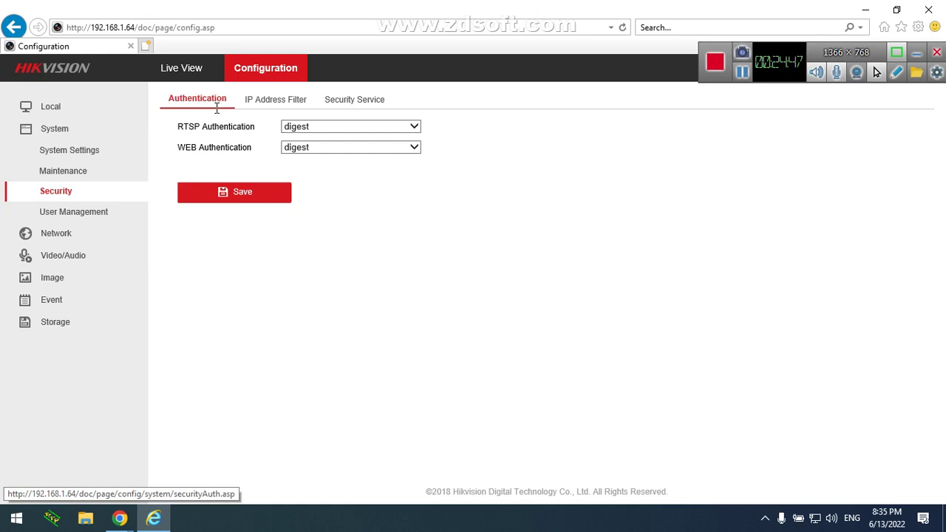
Keep RTSP authentication at digest and go to User Management
click(329, 133)
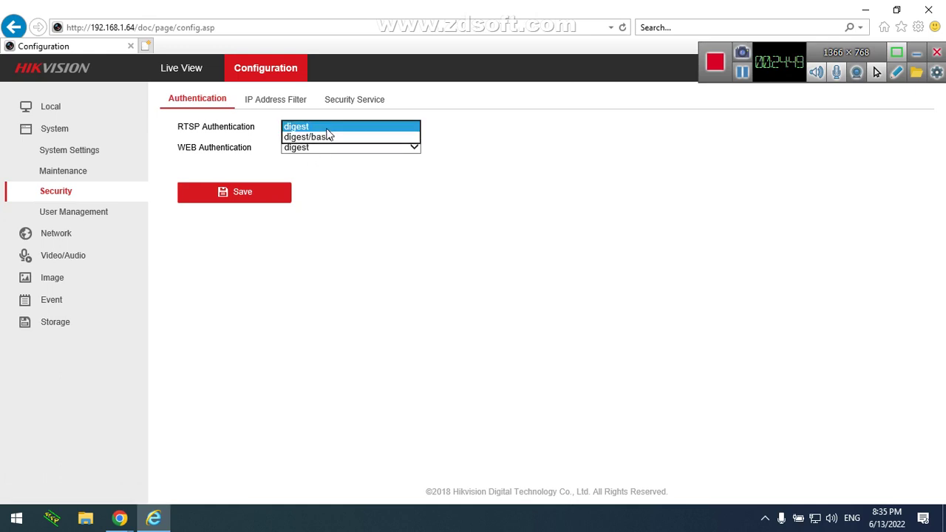
click(270, 135)
click(270, 133)
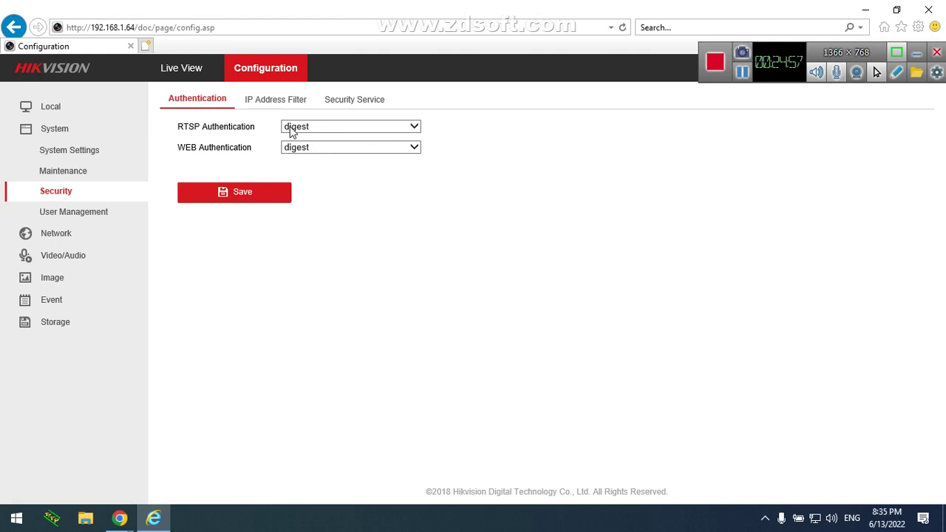
click(118, 213)
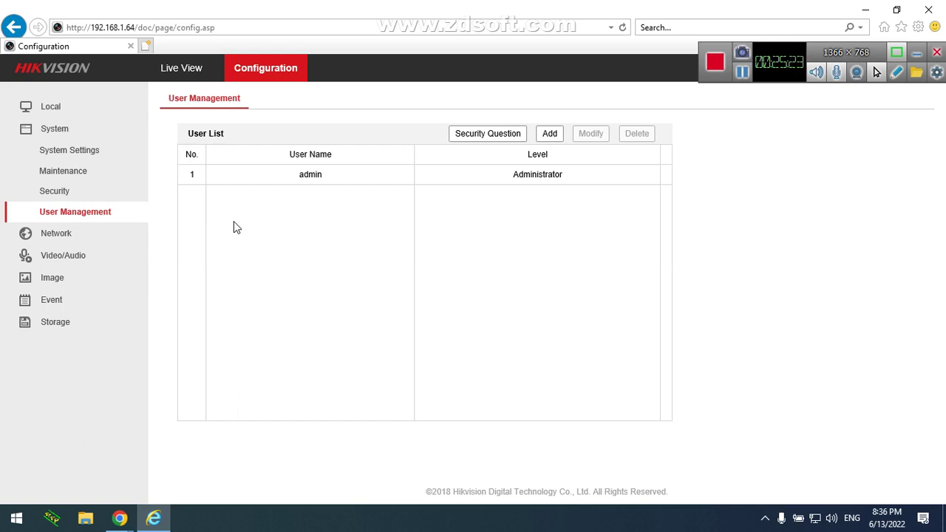
Inspect the admin account's Modify form without changes, then start adding a new user
click(270, 174)
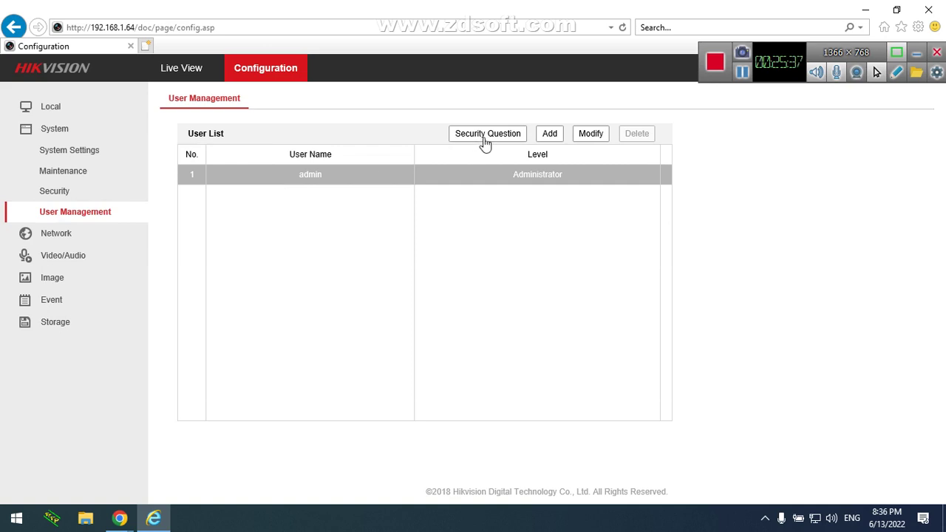
click(594, 138)
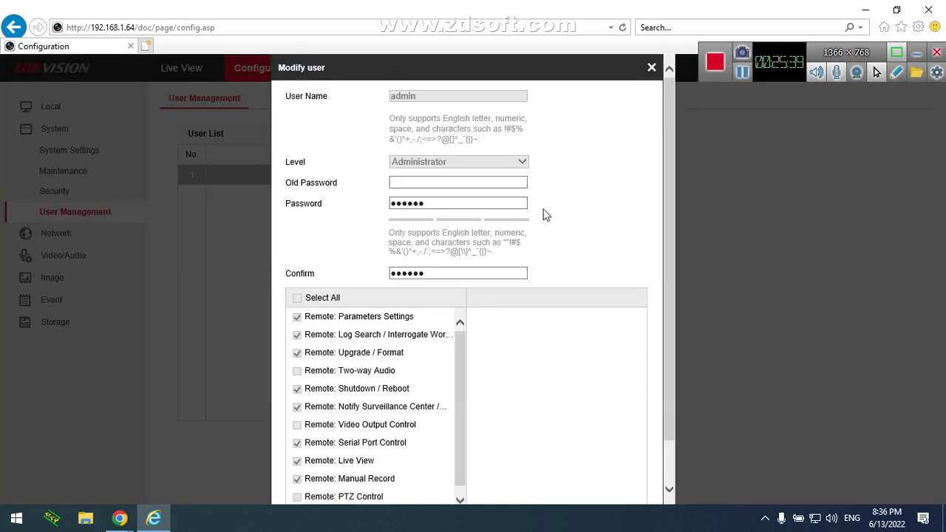
click(403, 182)
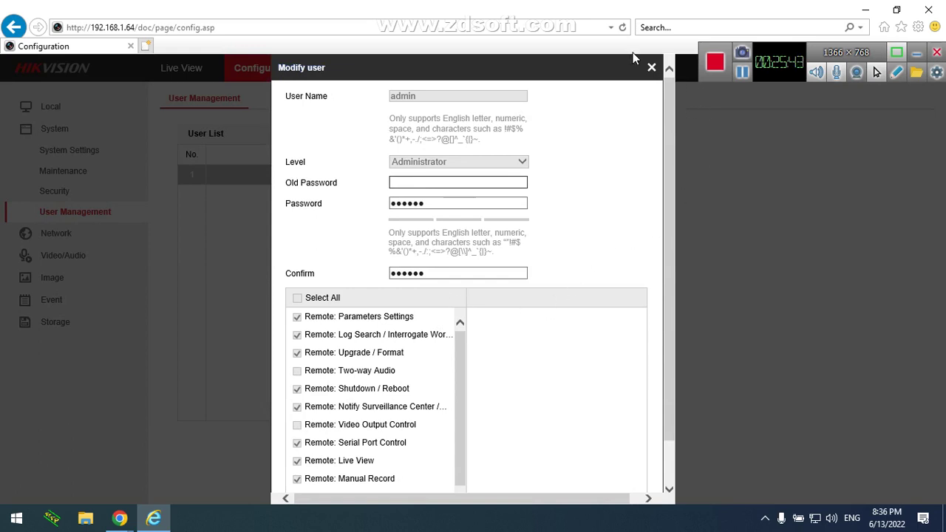
click(651, 68)
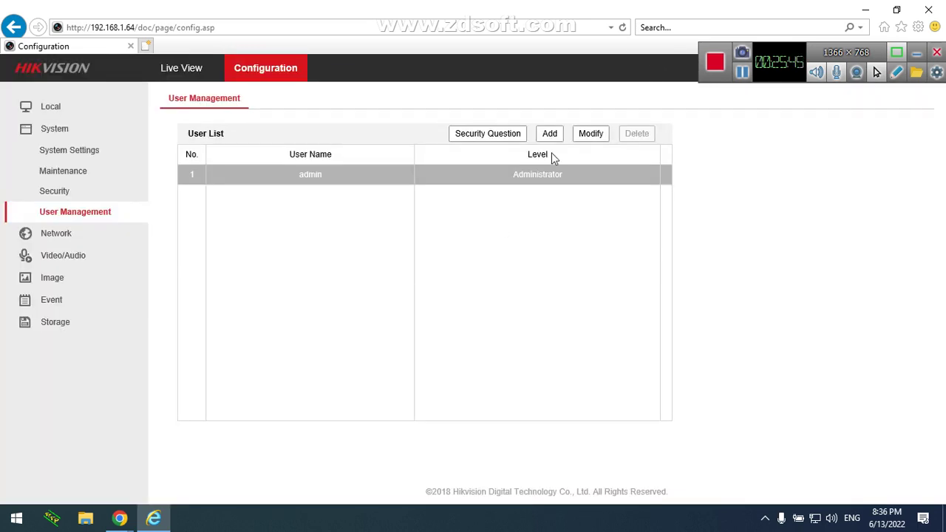
click(550, 134)
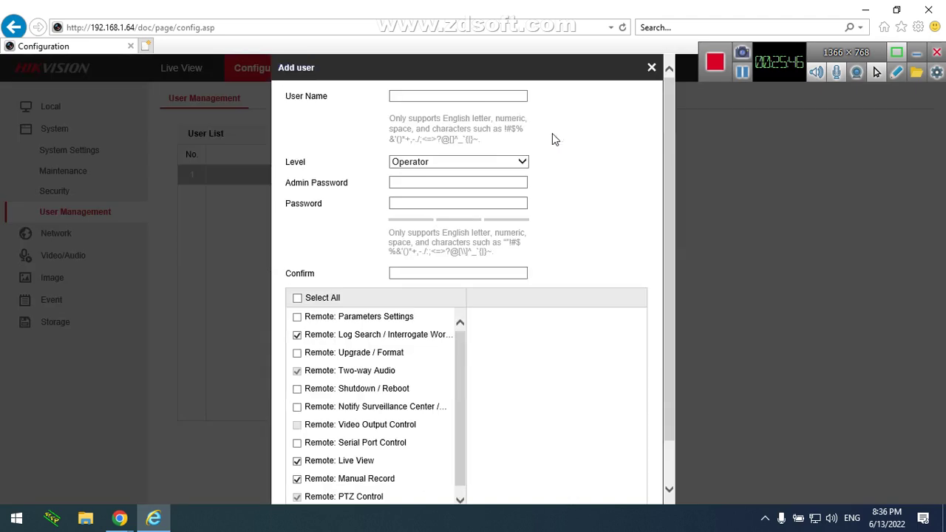
Enter the new account's user name and settle its level on User
click(464, 95)
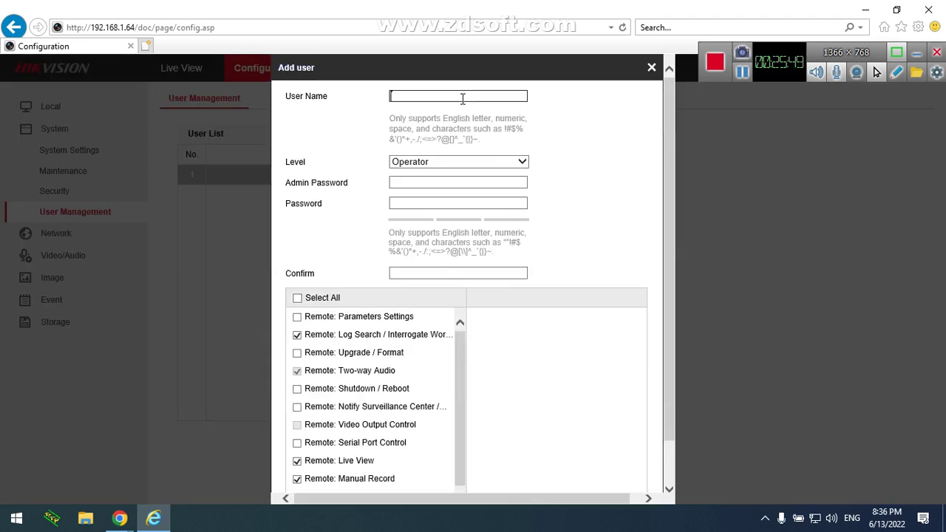
text(Ali)
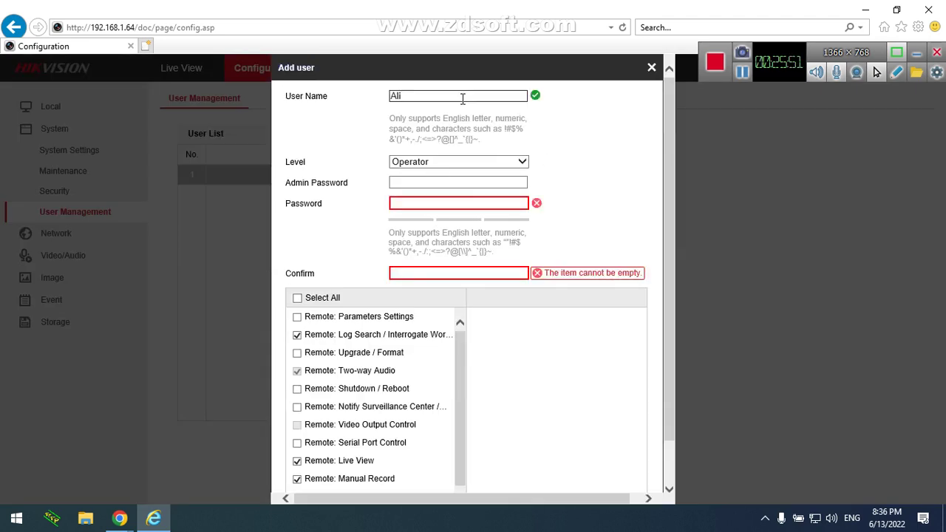
click(441, 163)
click(433, 181)
click(430, 161)
click(431, 154)
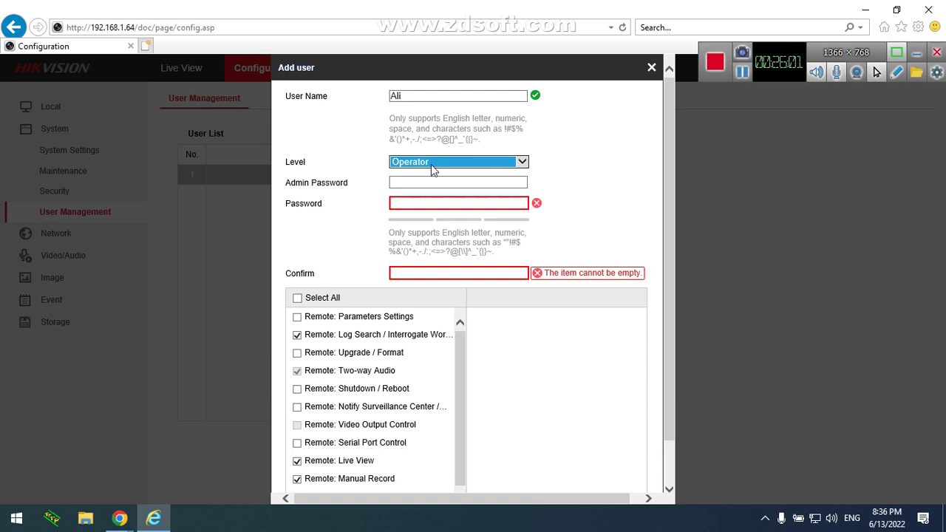
click(431, 164)
click(431, 171)
click(429, 163)
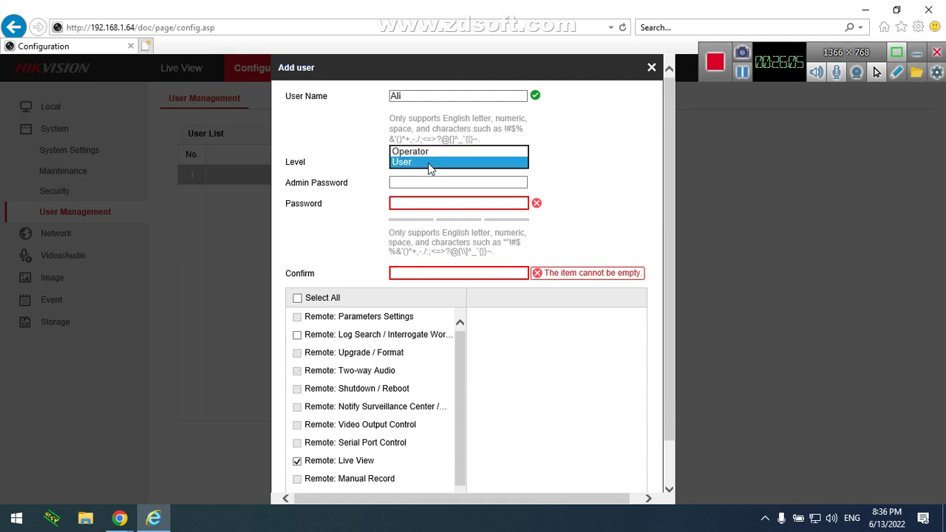
click(426, 152)
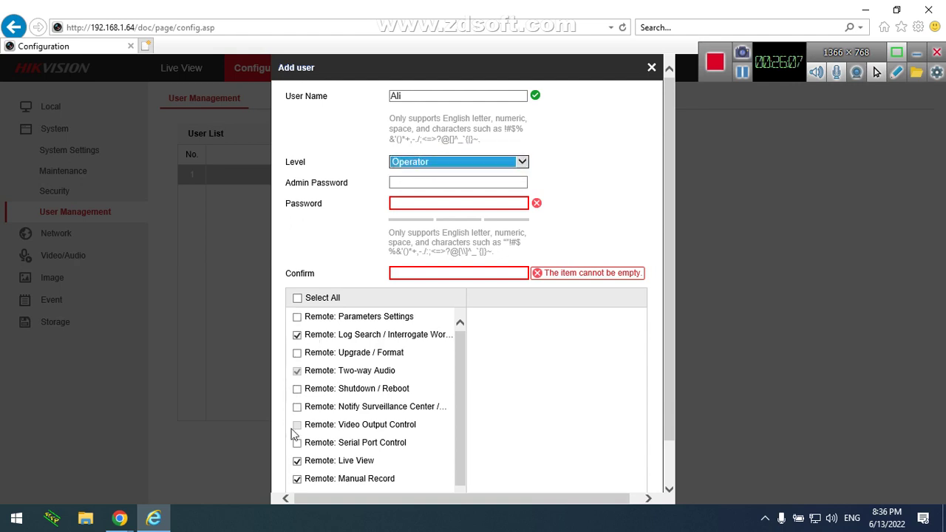
click(453, 164)
click(447, 170)
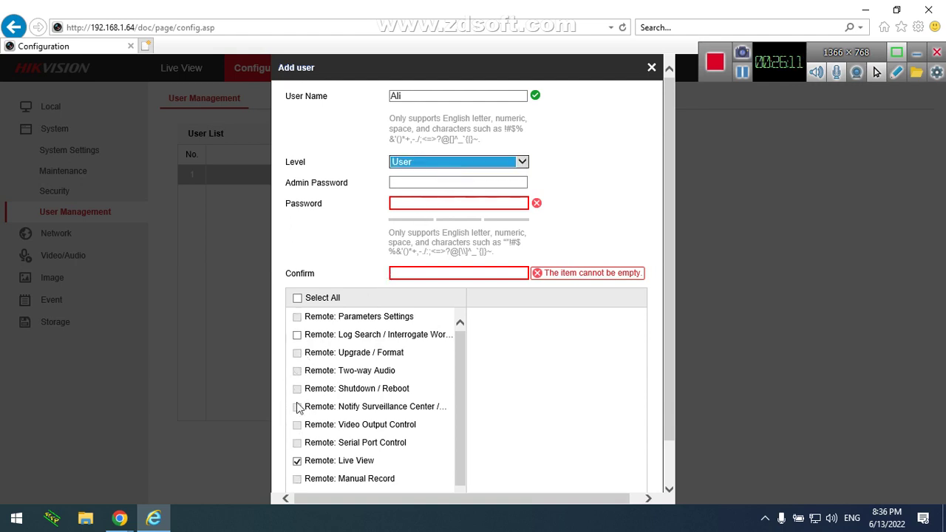
click(438, 161)
Fill in the admin password, the new user's password and its confirmation, then scroll the form
click(436, 182)
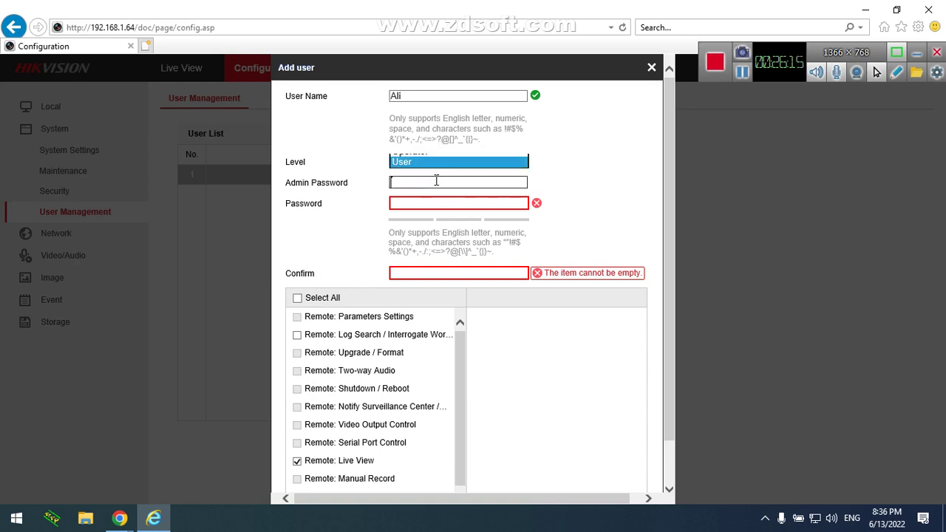
text(12345678)
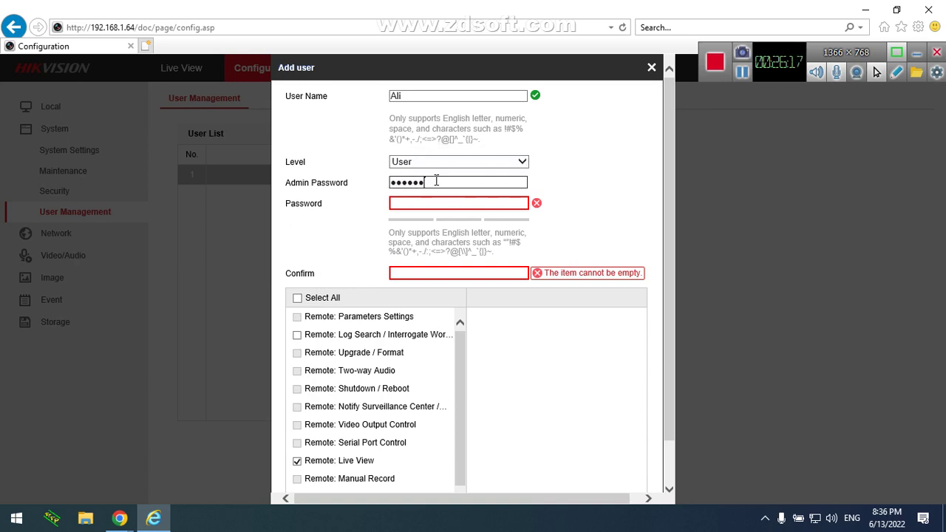
text(abc)
key(Tab)
text(12345678)
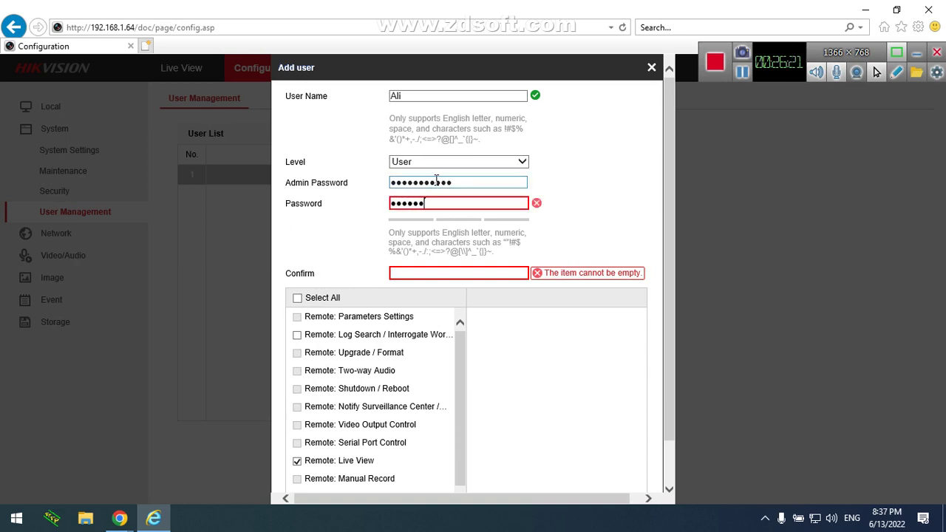
text(abc)
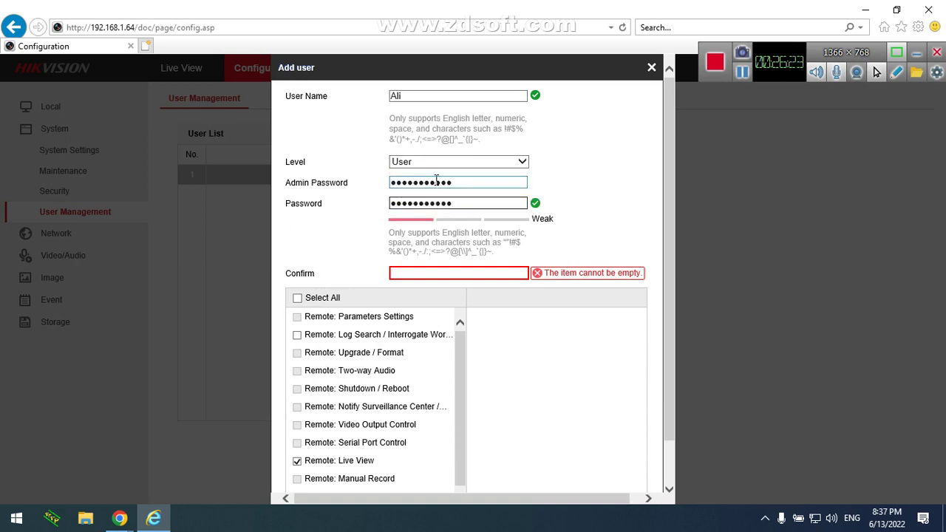
click(451, 273)
drag(465, 187, 364, 187)
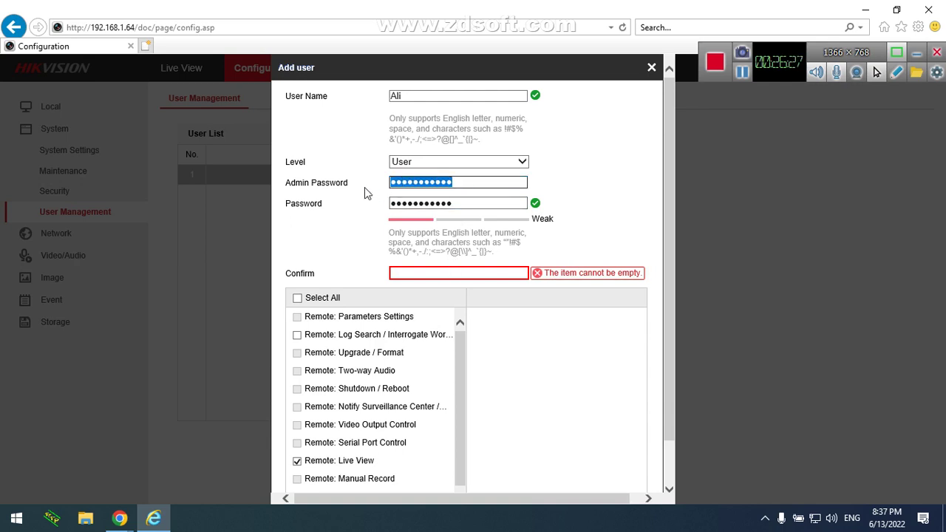
key(BackSpace)
text(ab*********)
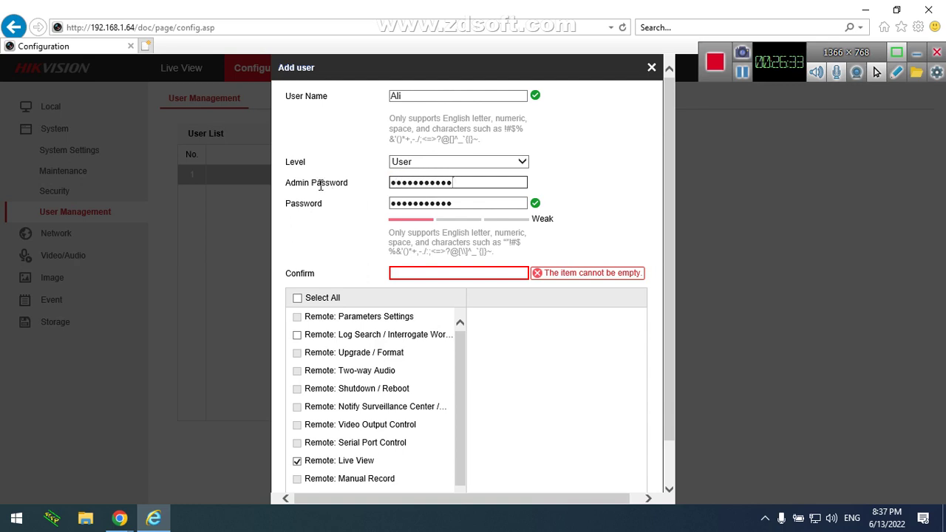
drag(349, 184, 285, 178)
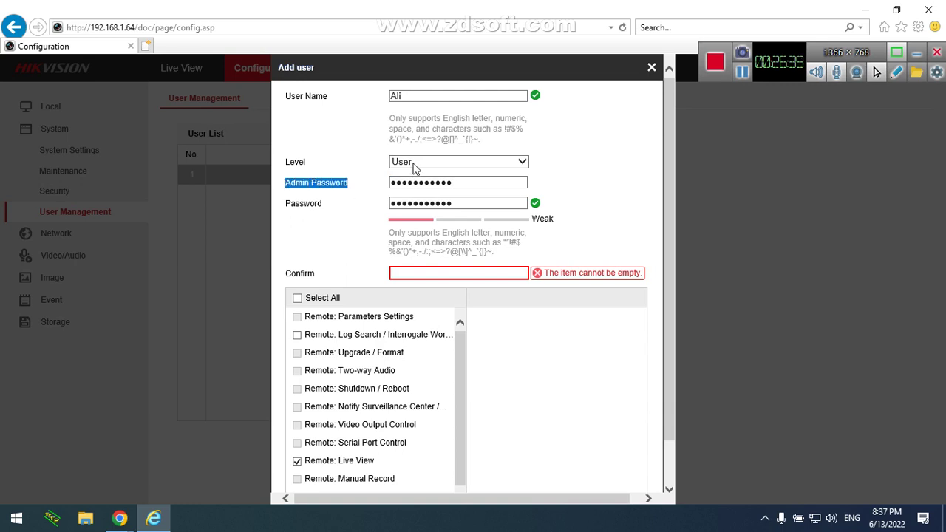
click(449, 271)
text(••••••••)
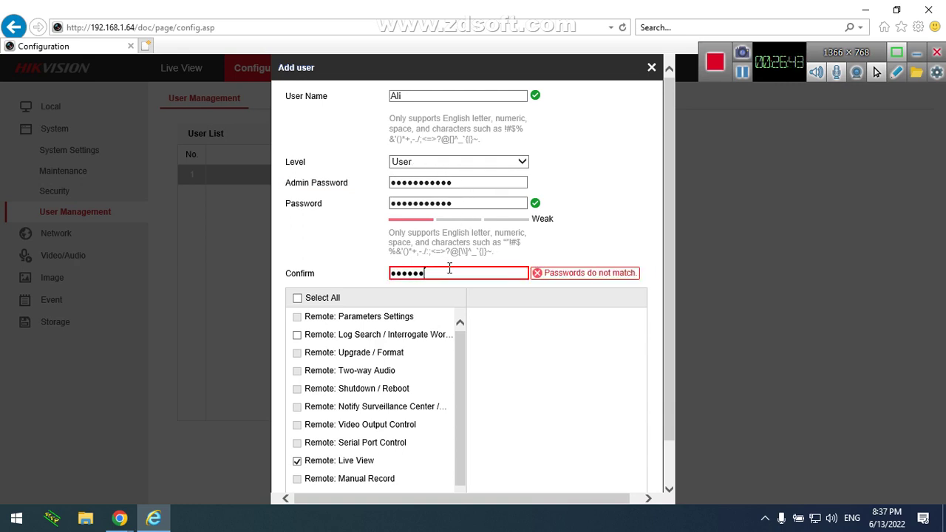
text(•••)
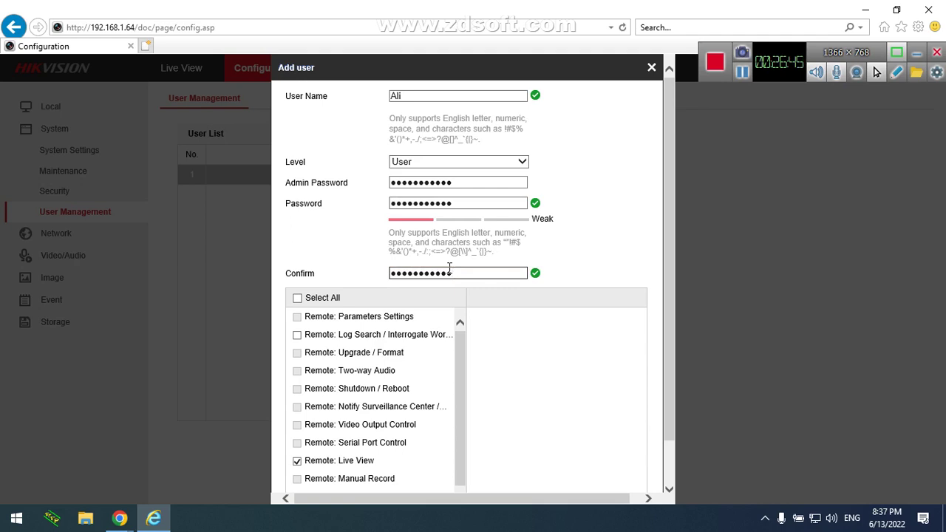
drag(674, 217, 658, 288)
mouse_move(458, 306)
mouse_down()
mouse_move(457, 343)
mouse_move(459, 298)
mouse_up()
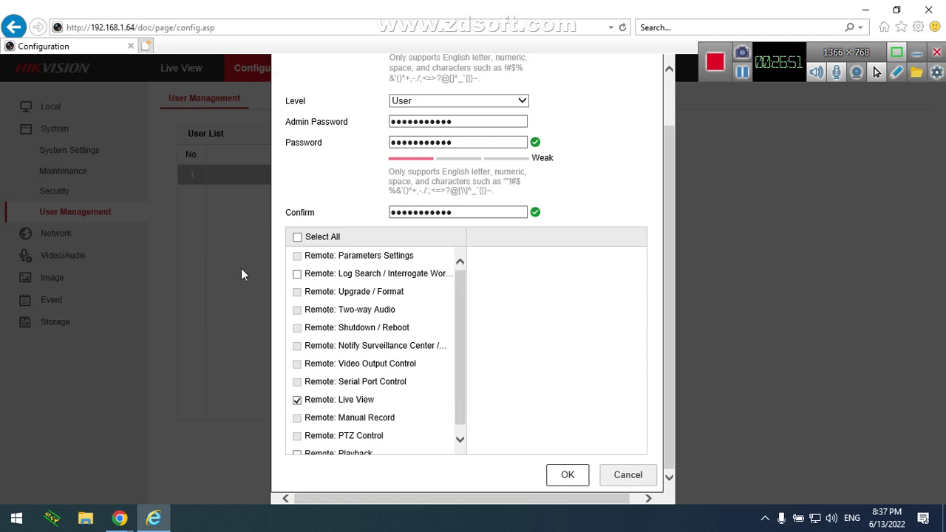
Toggle Select All permissions and switch the new account's level to Operator
click(297, 237)
click(298, 238)
click(435, 103)
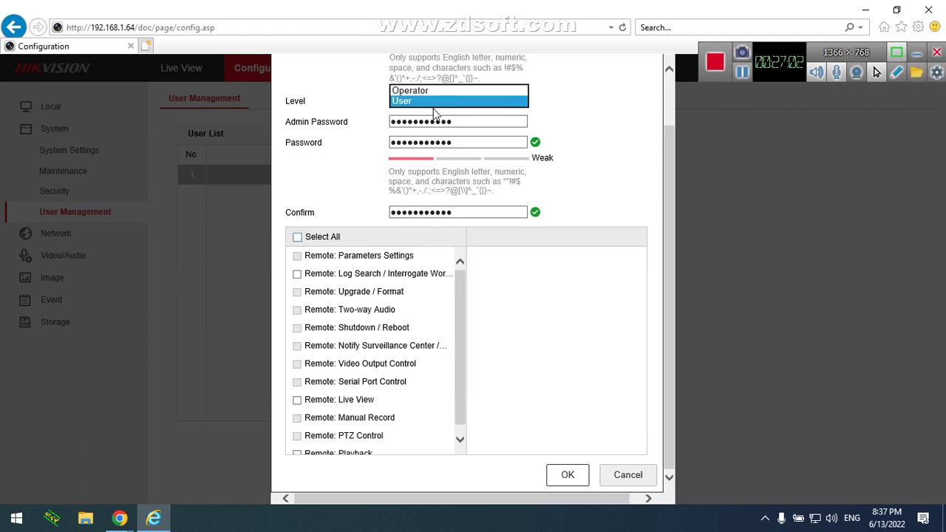
click(434, 91)
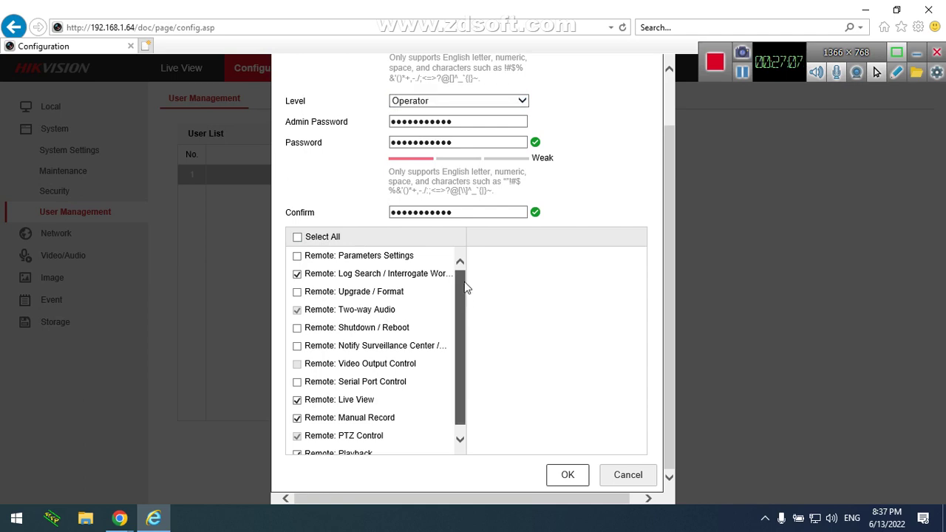
click(298, 237)
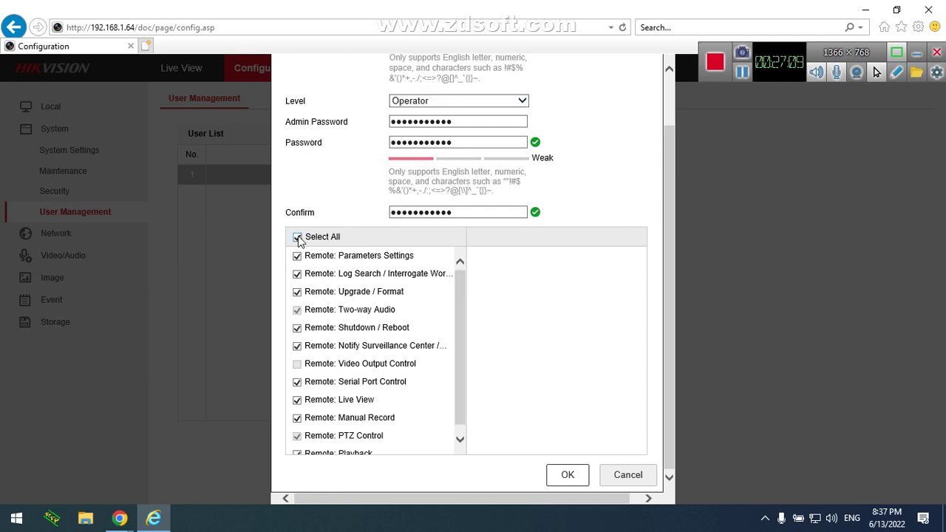
click(298, 238)
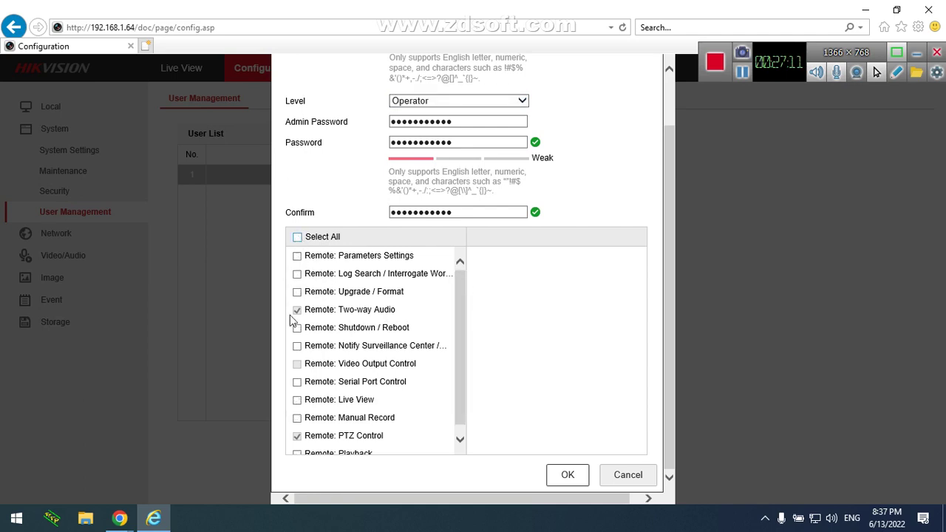
Allow remote PTZ control and surveillance-center notification, toggle upgrade/format, then cancel the new user
click(297, 435)
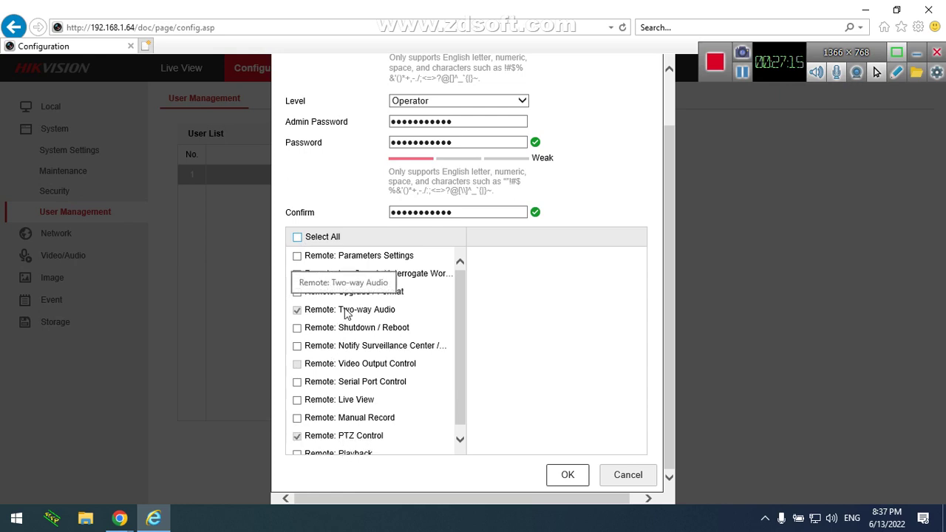
click(297, 347)
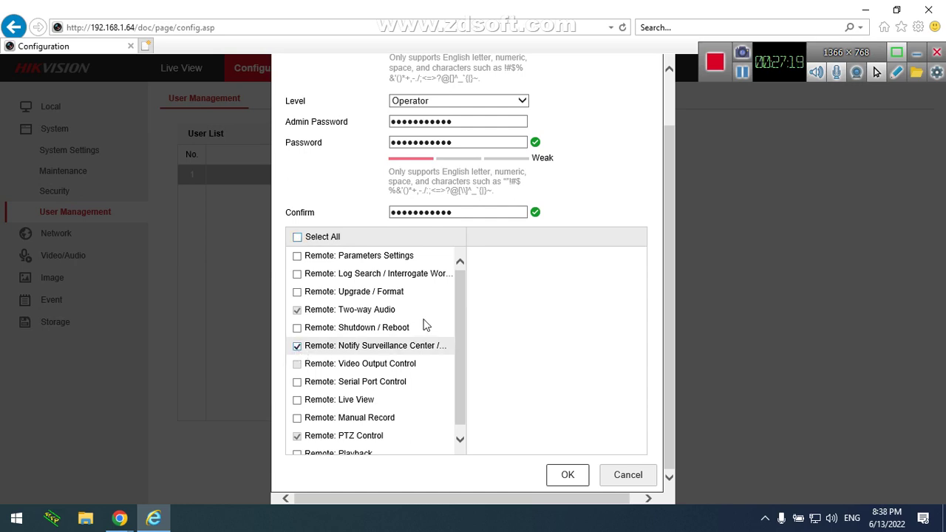
scroll(465, 326, down, 1)
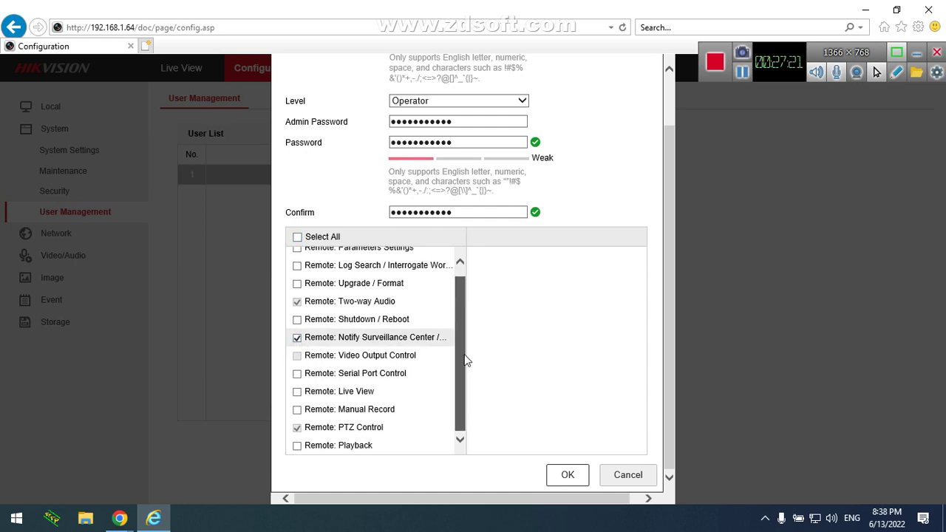
scroll(464, 353, up, 1)
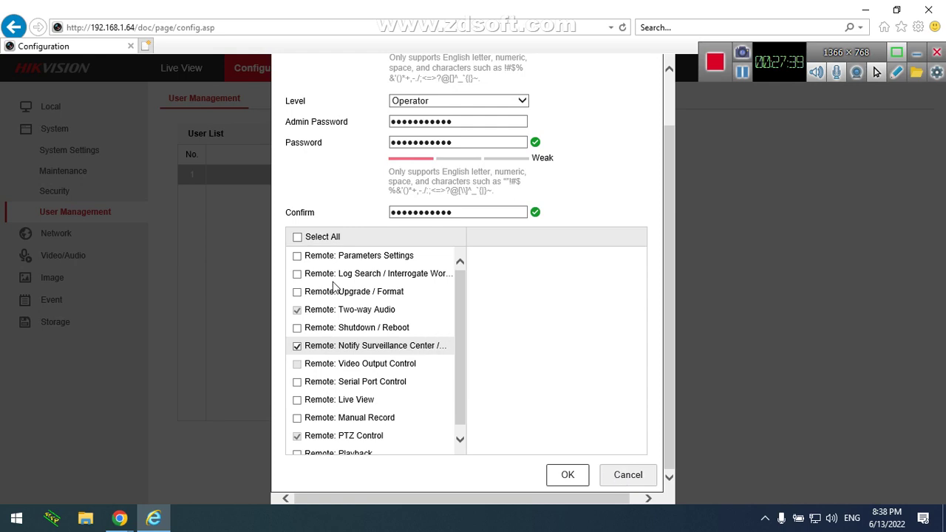
click(298, 294)
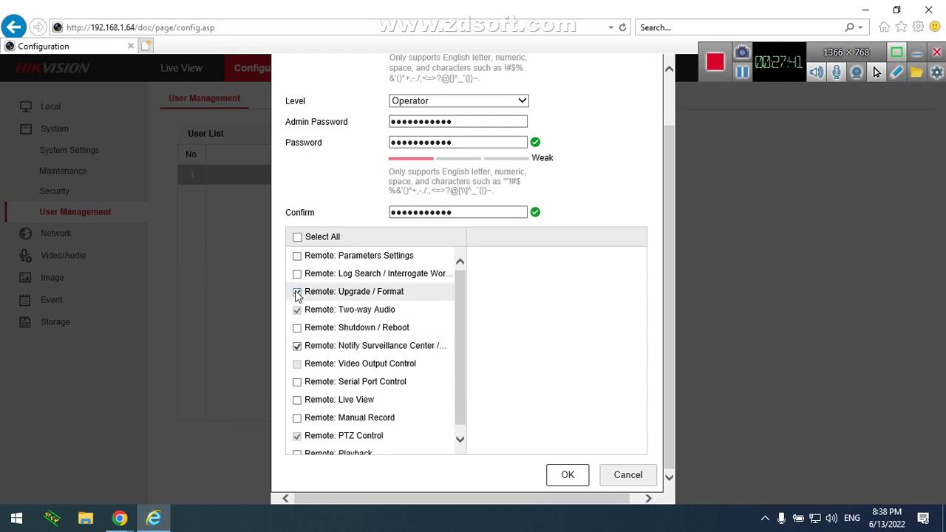
click(298, 295)
click(627, 476)
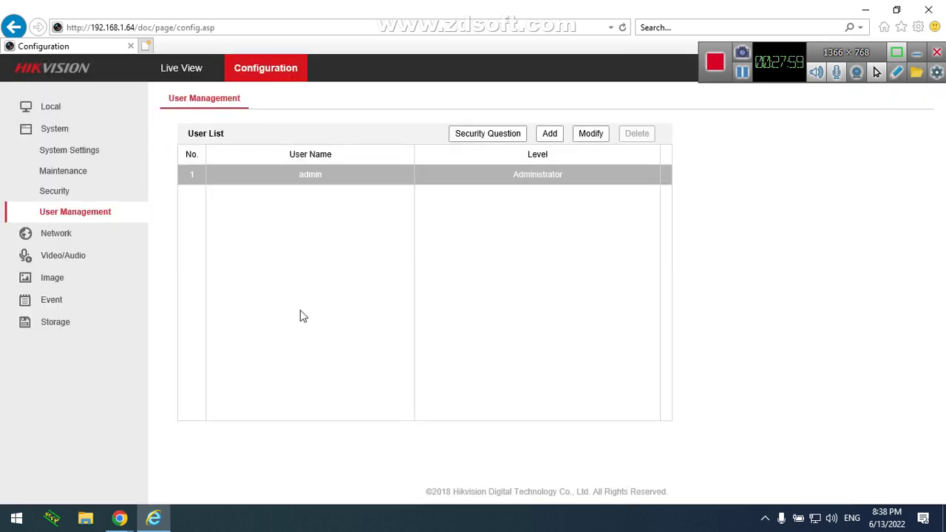
In Basic Settings TCP/IP, test the current IPv4 address 192.168.1.64, which reports not used
click(33, 232)
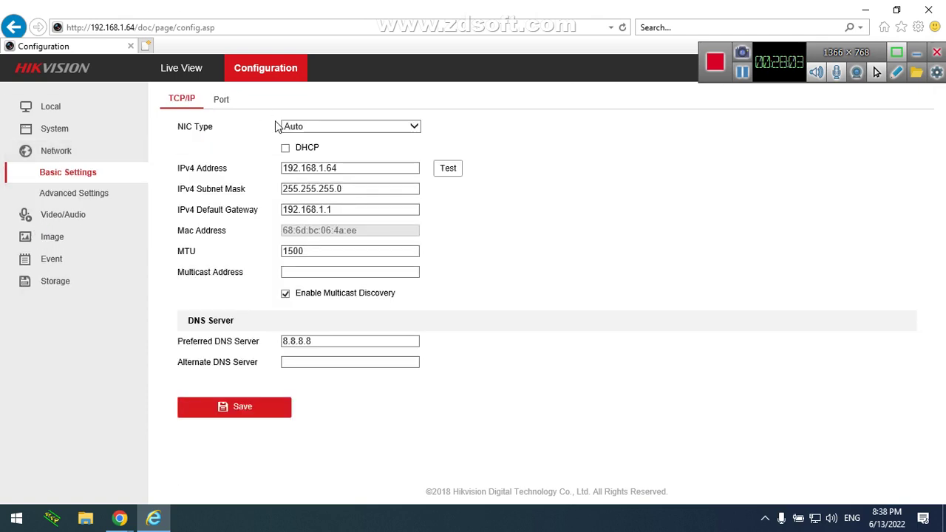
click(303, 130)
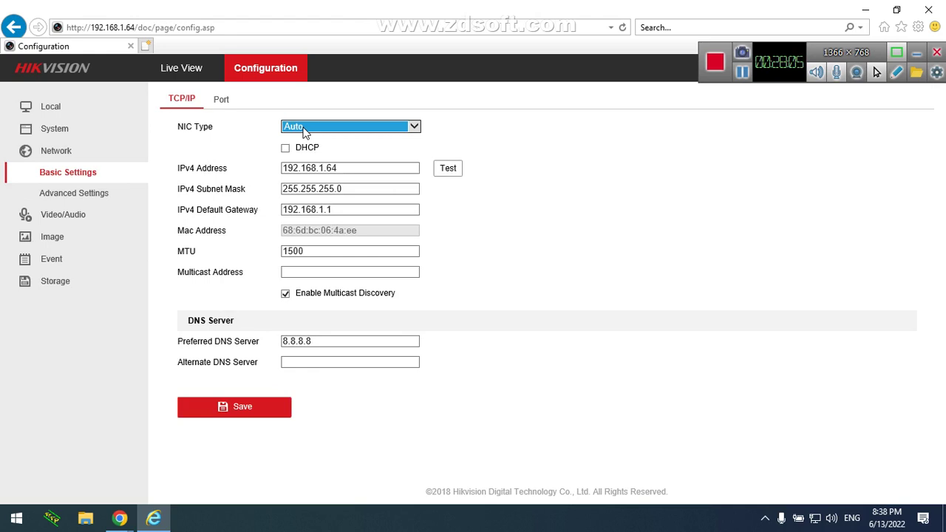
drag(363, 170, 288, 170)
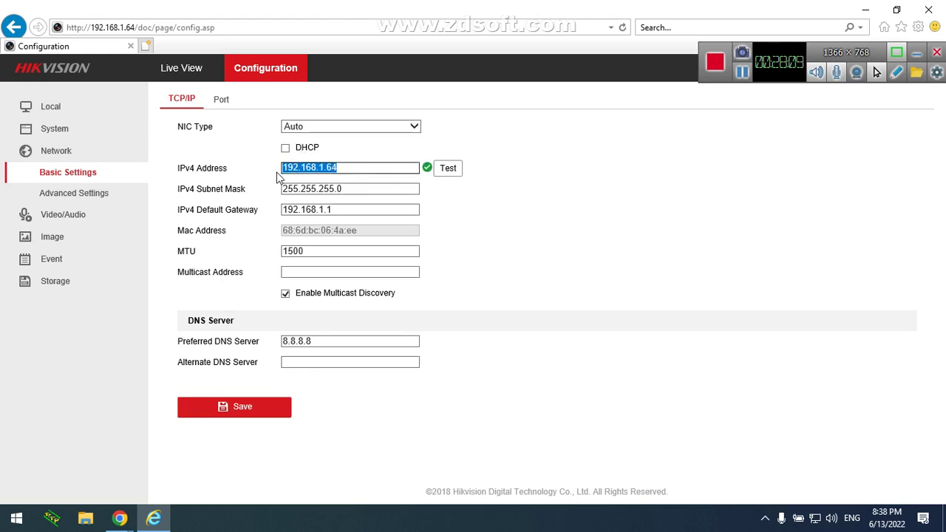
click(364, 166)
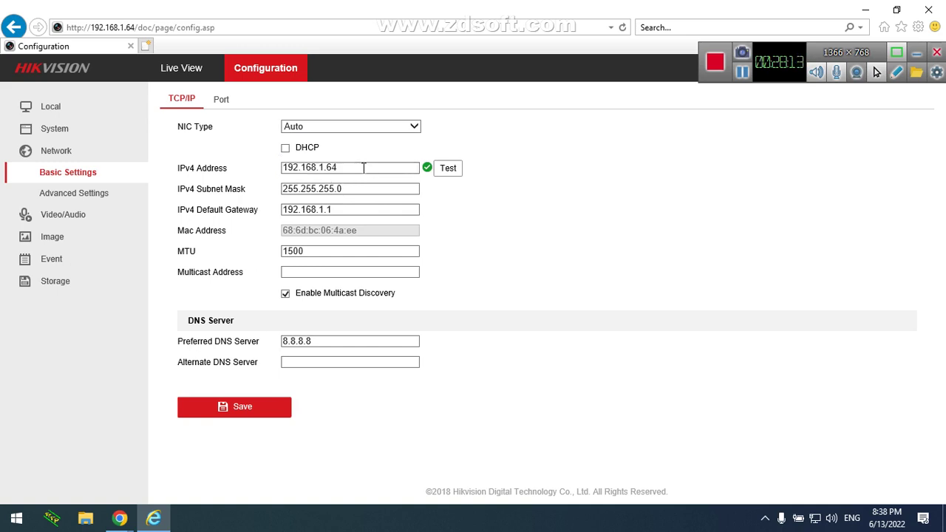
click(443, 174)
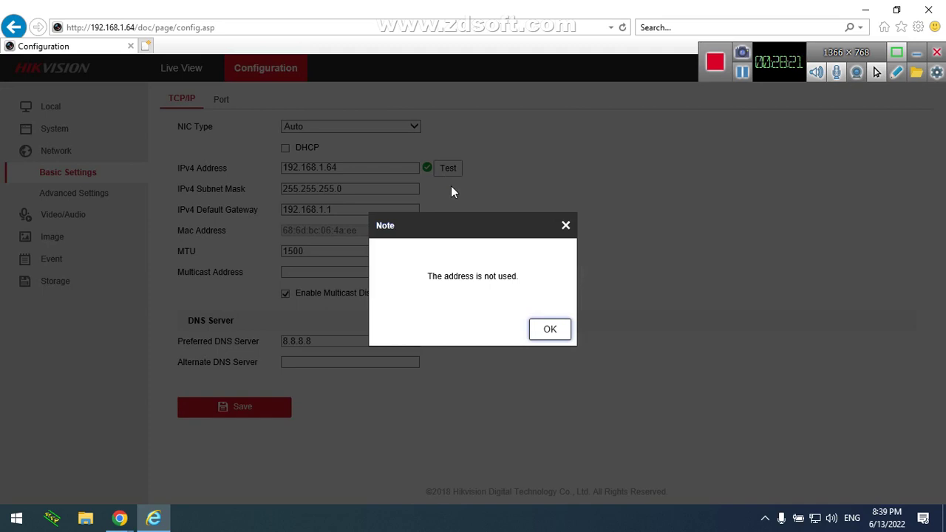
click(543, 331)
Test 192.168.1.55 (in use) and 192.168.1.50 (not used) as the IPv4 address
click(362, 168)
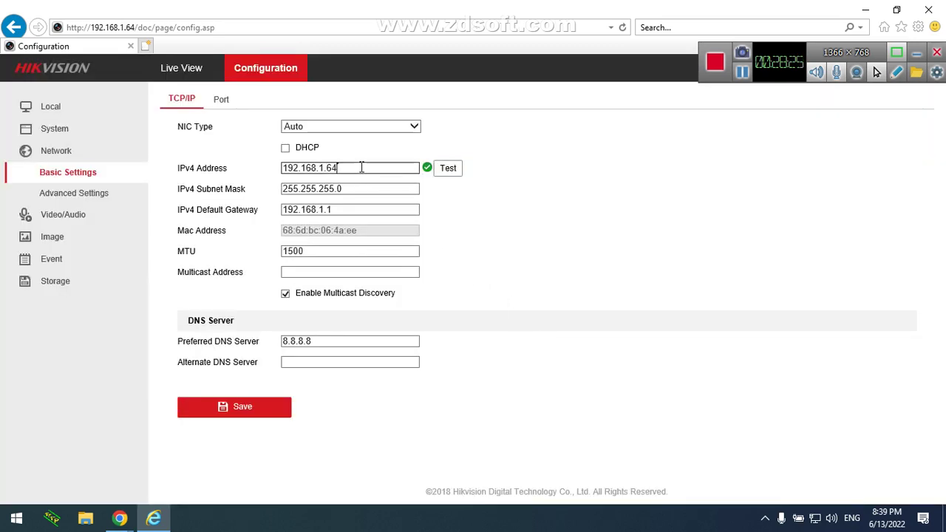
key(BackSpace)
key(BackSpace)
text(55)
click(453, 170)
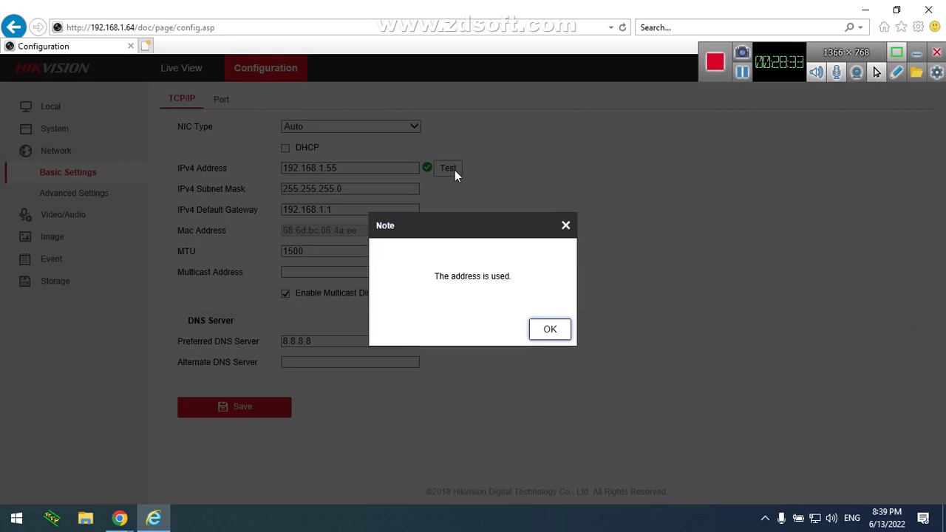
click(564, 225)
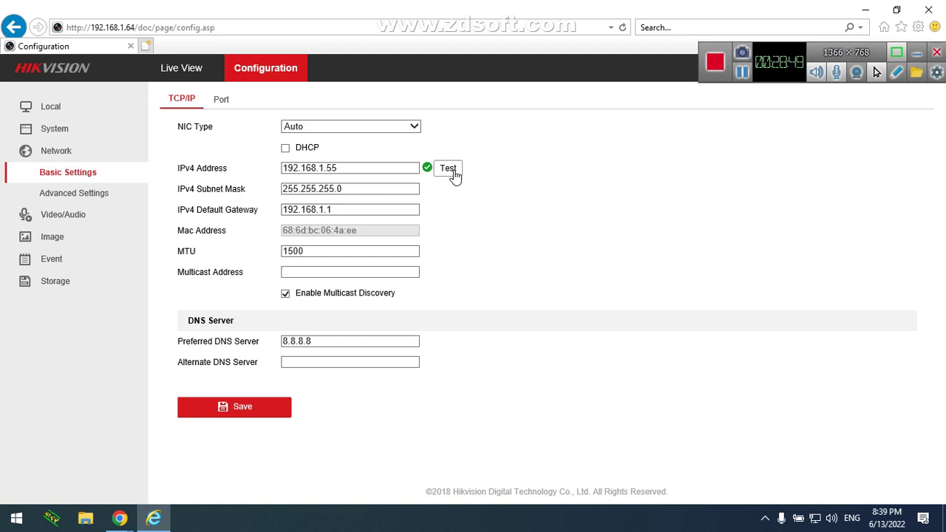
click(385, 166)
key(BackSpace)
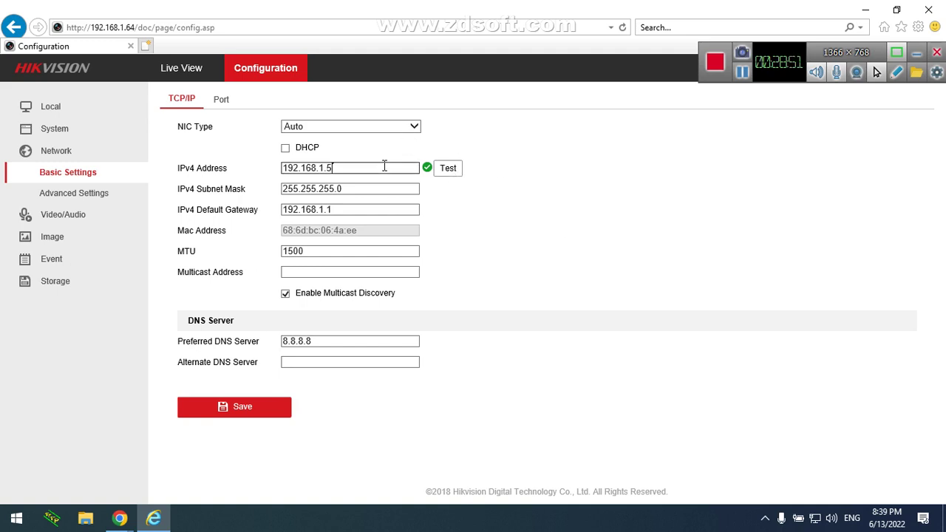
text(0)
click(445, 178)
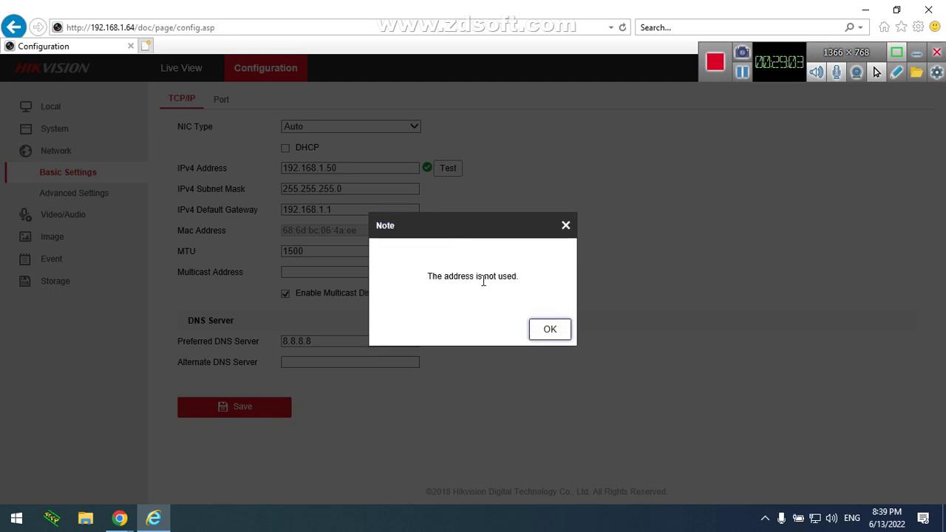
click(547, 330)
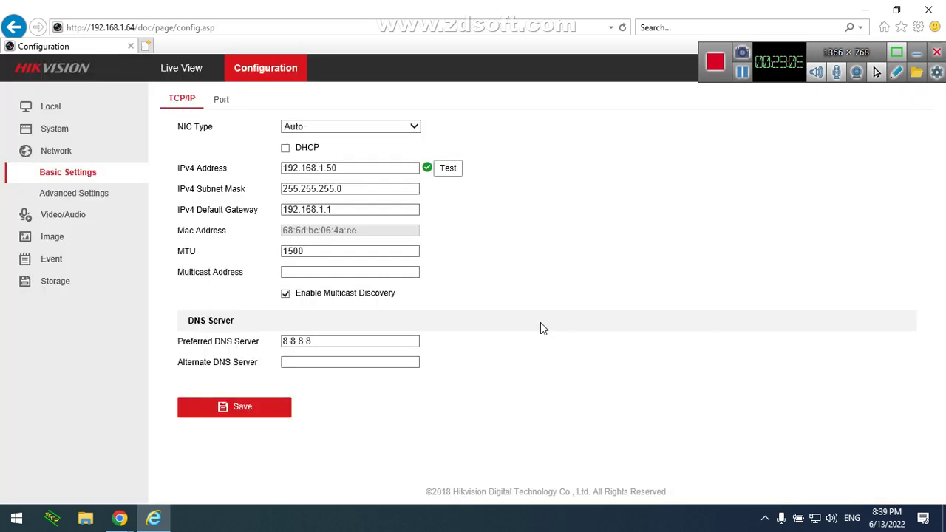
Retest 192.168.1.55, then settle on 192.168.1.58 after it tests as not used
click(383, 167)
key(BackSpace)
text(5)
click(453, 172)
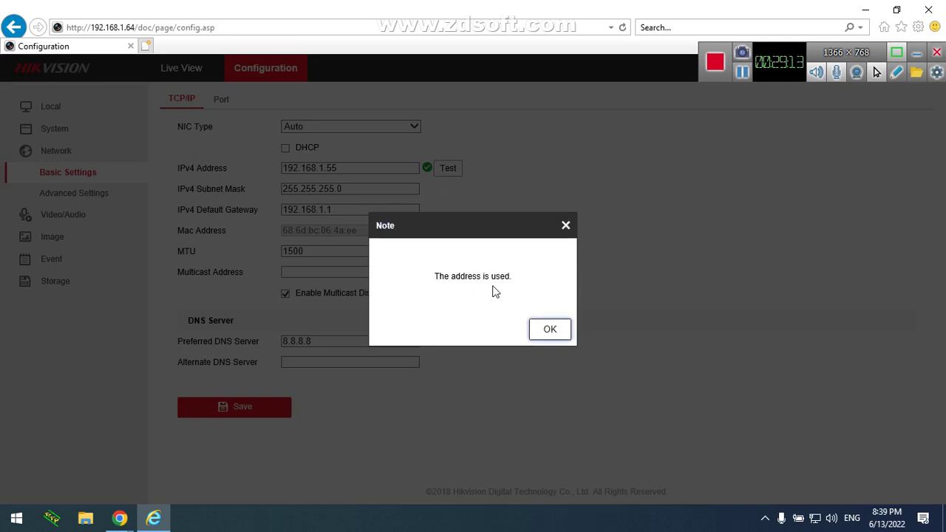
click(566, 226)
click(337, 168)
key(BackSpace)
text(8)
click(446, 169)
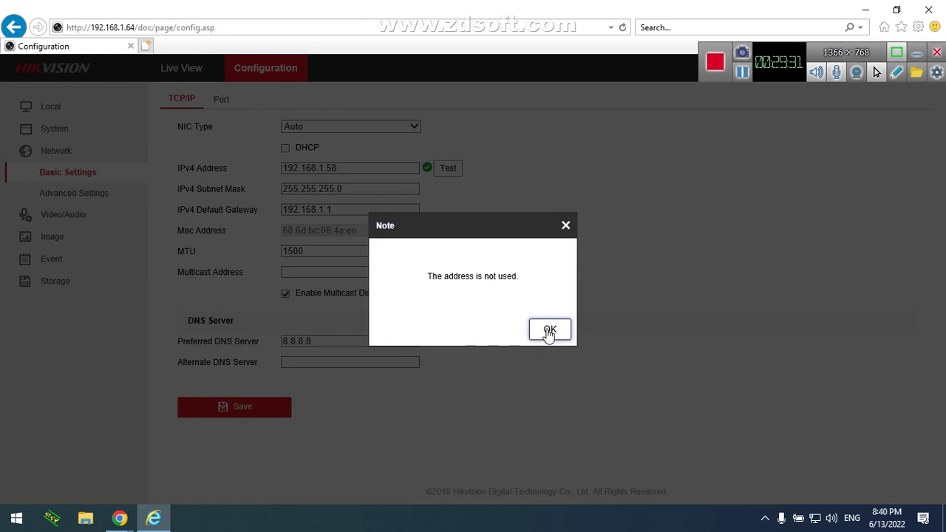
click(550, 330)
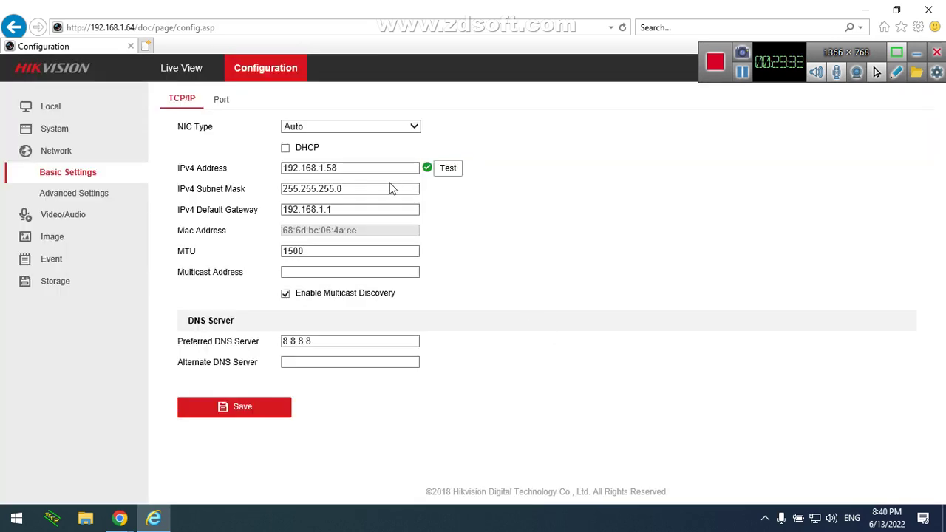
drag(361, 190, 176, 169)
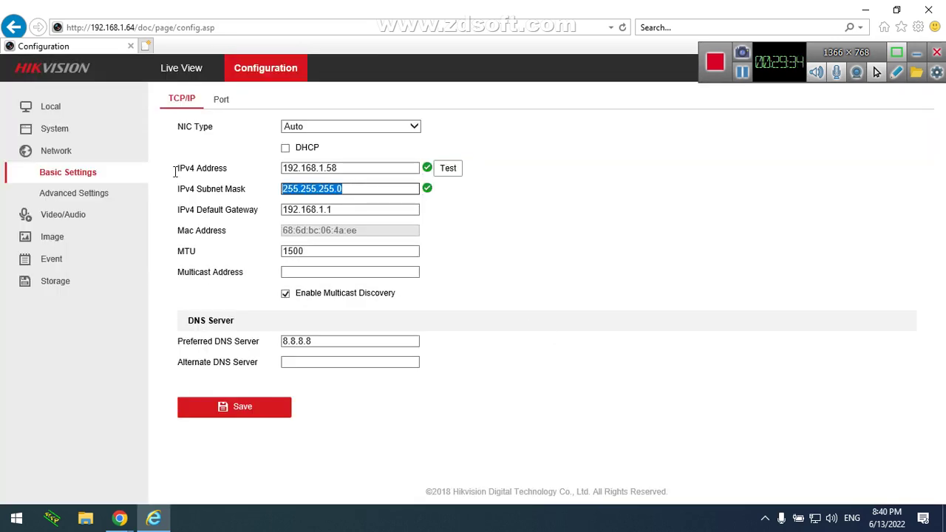
click(335, 190)
mouse_move(326, 169)
mouse_down()
mouse_move(281, 168)
mouse_move(341, 169)
mouse_up()
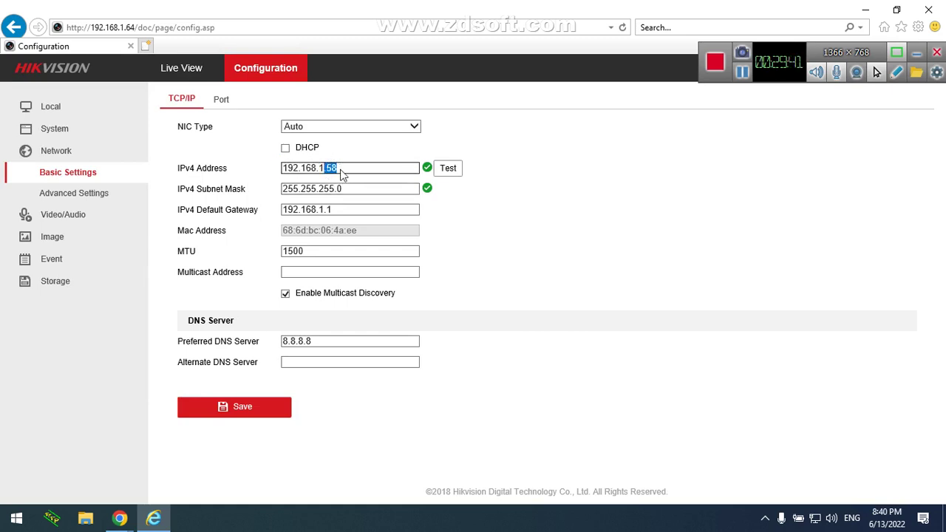
click(335, 188)
drag(335, 188, 277, 199)
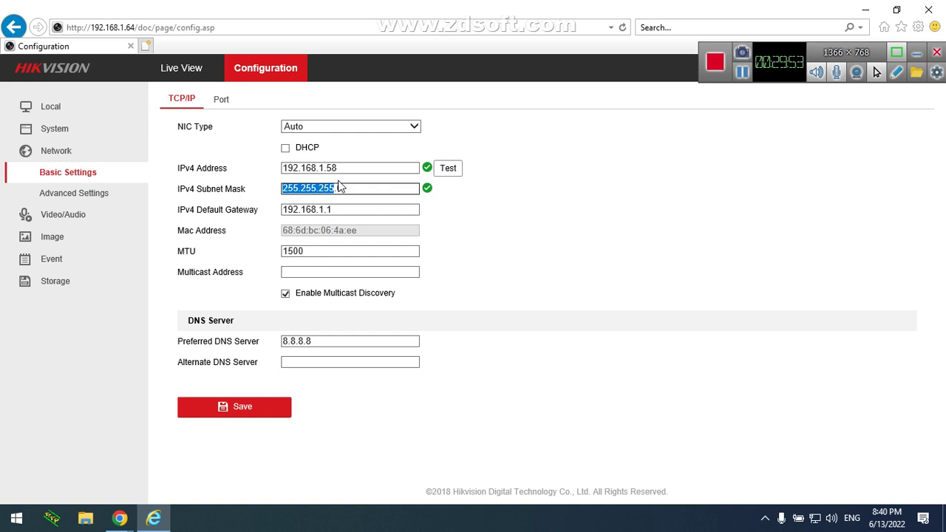
click(338, 209)
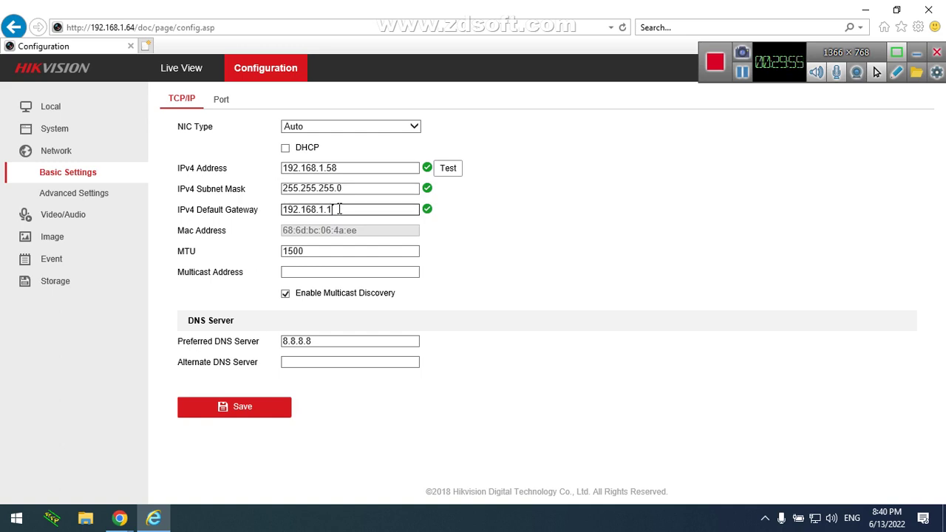
drag(340, 210, 278, 214)
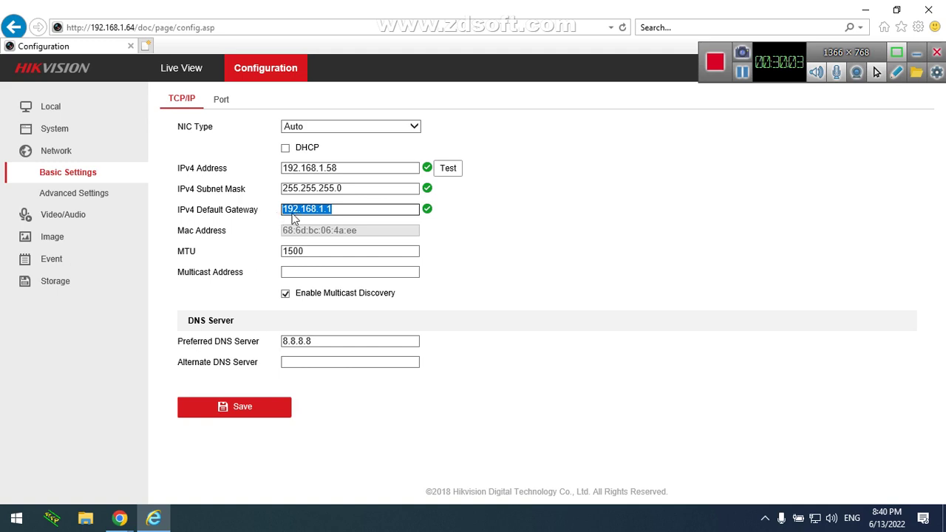
click(334, 212)
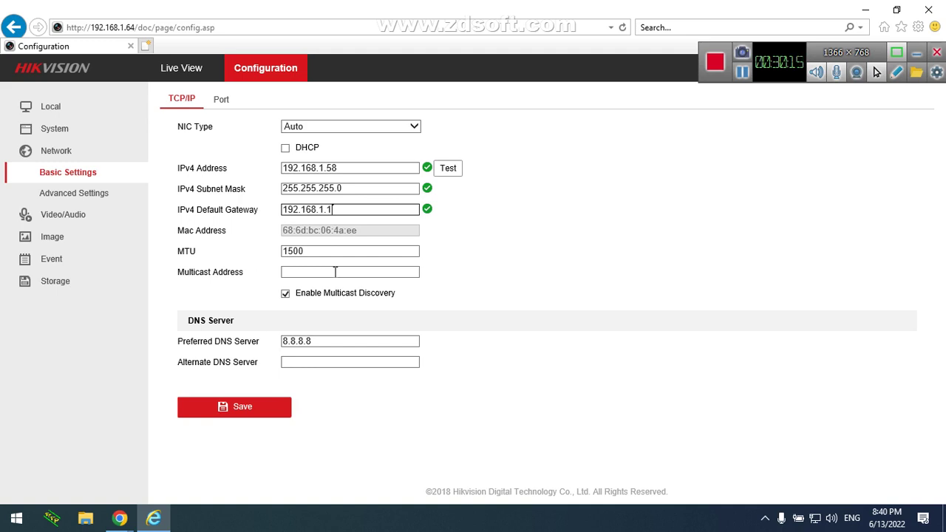
click(582, 282)
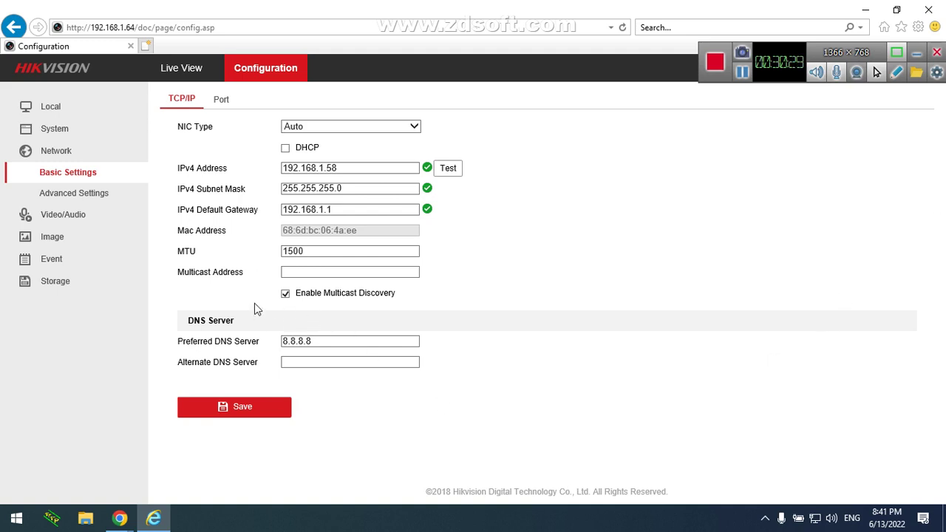
Change the HTTP port on the Port tab from 80 to 8060 and save
click(226, 101)
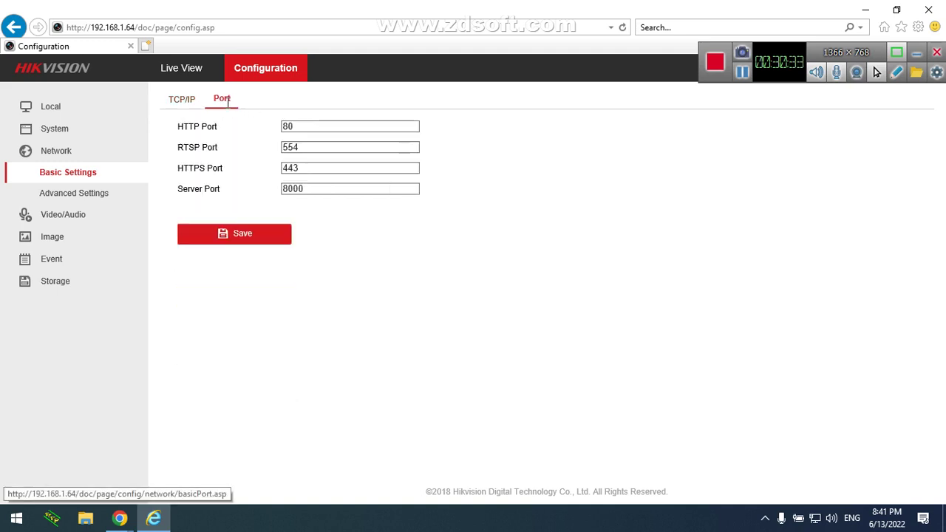
drag(300, 126, 271, 125)
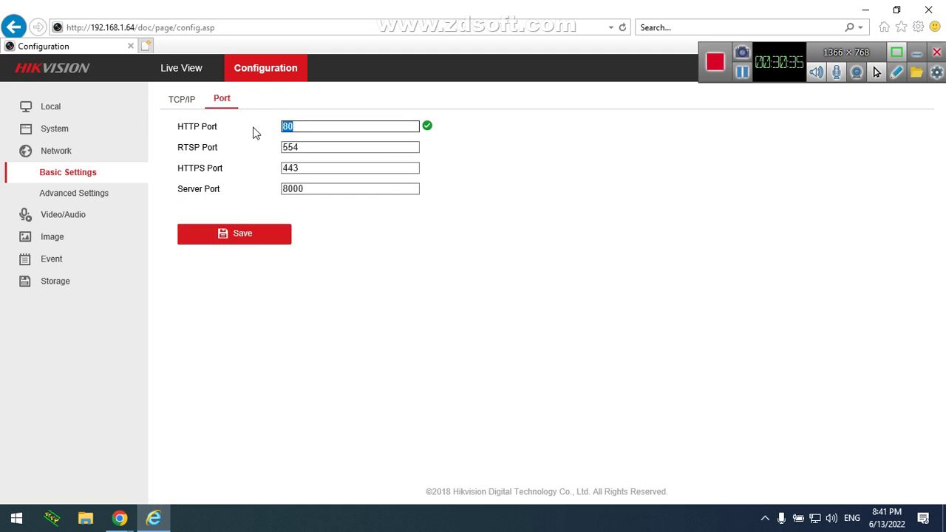
click(296, 127)
text(8)
key(BackSpace)
text(60)
click(270, 235)
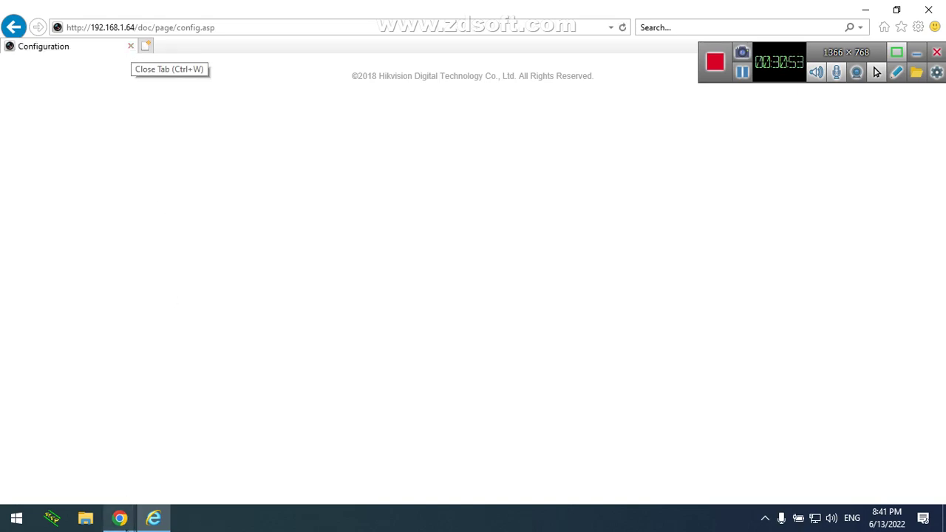
Launch Internet Explorer from Windows search
click(120, 518)
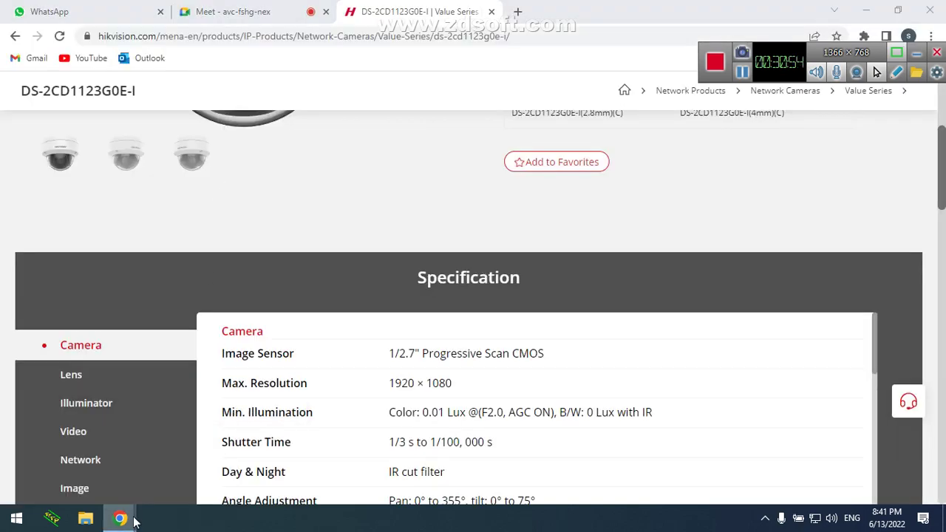
key(super)
text(inter)
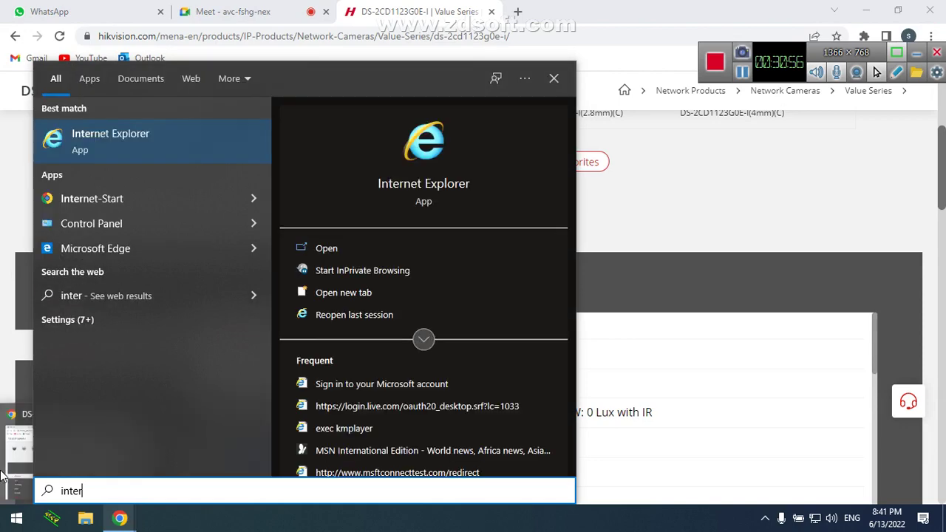
click(60, 162)
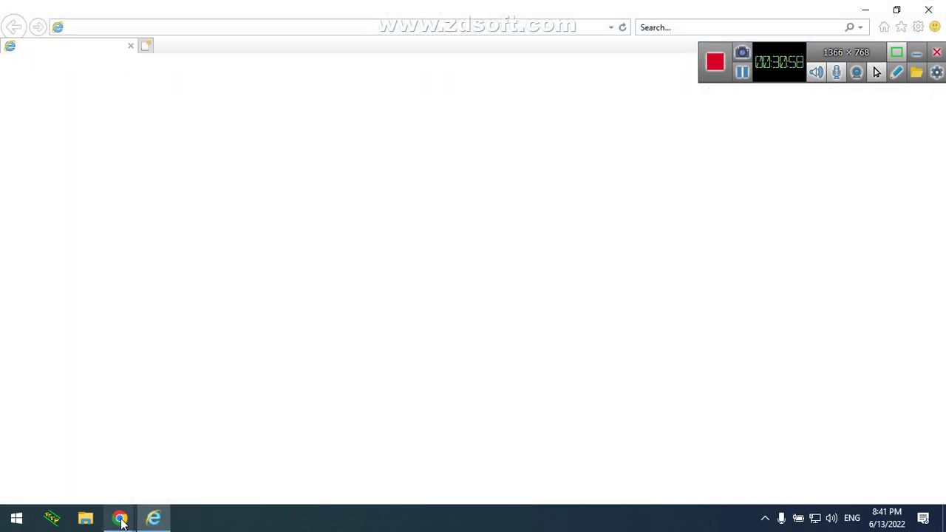
Launch SADP, select the DS-2CD1123G0E-I camera at 192.168.1.64, and return to Internet Explorer
key(super)
text(sadf)
key(Escape)
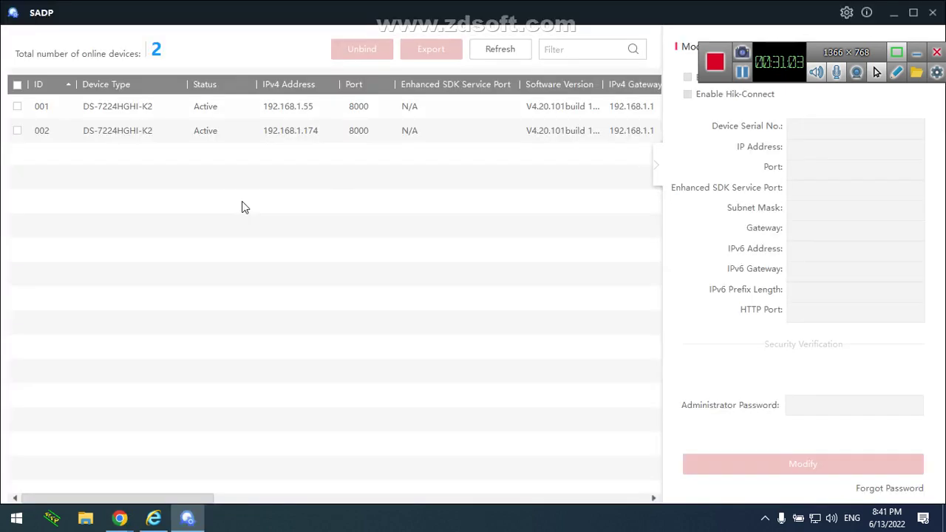
click(290, 155)
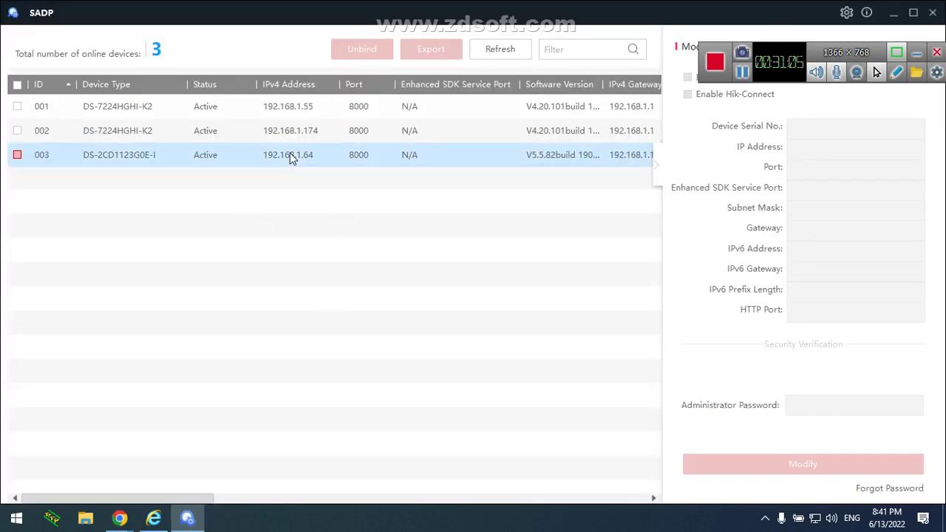
click(153, 519)
click(195, 27)
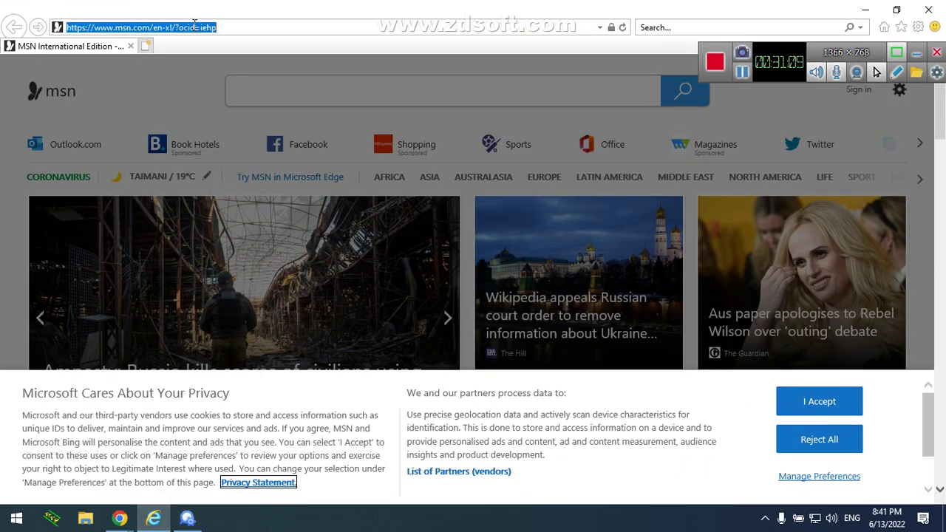
Browse to 192.168.1.64, then to 192.168.1.64:8060, in Internet Explorer
key(BackSpace)
text(192.168.1.64/)
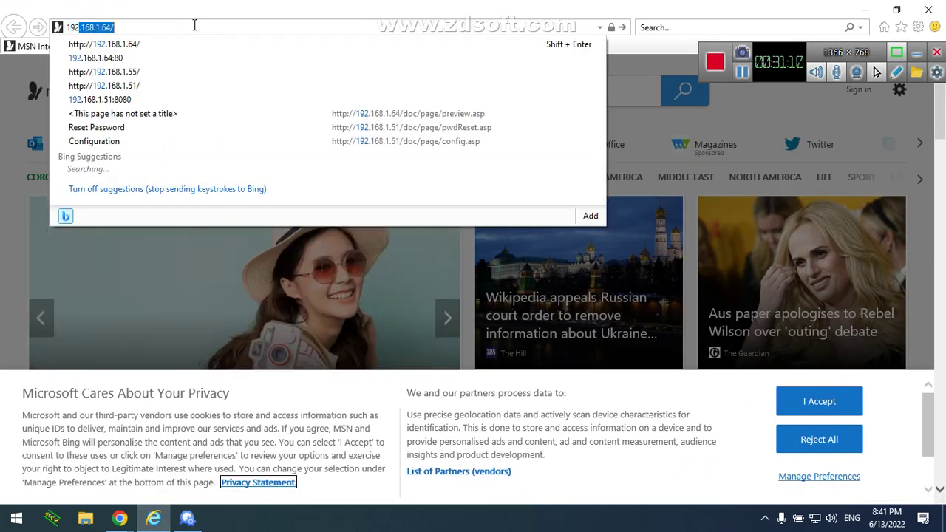
key(Return)
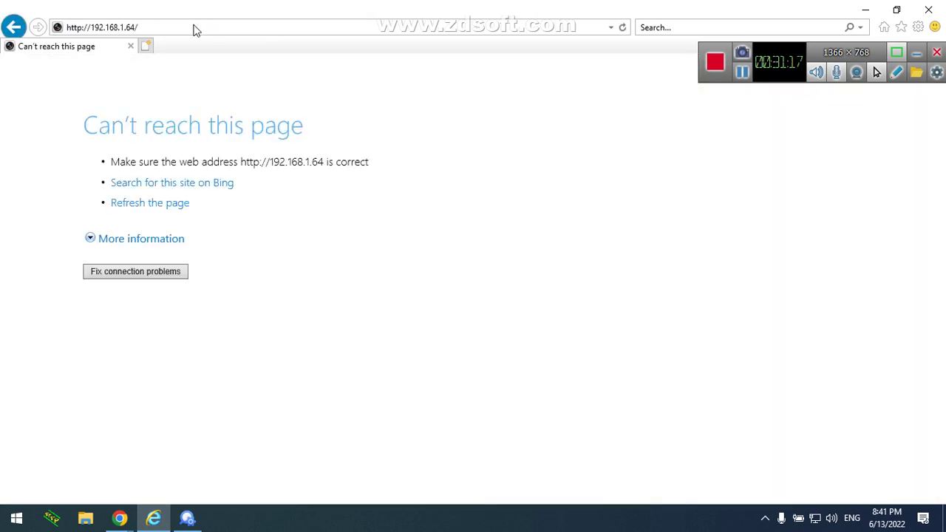
click(194, 27)
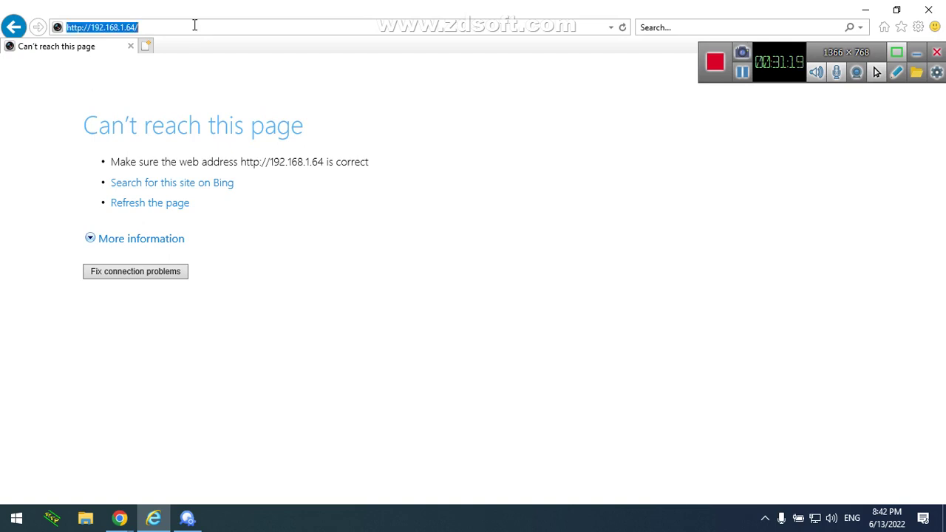
text(19)
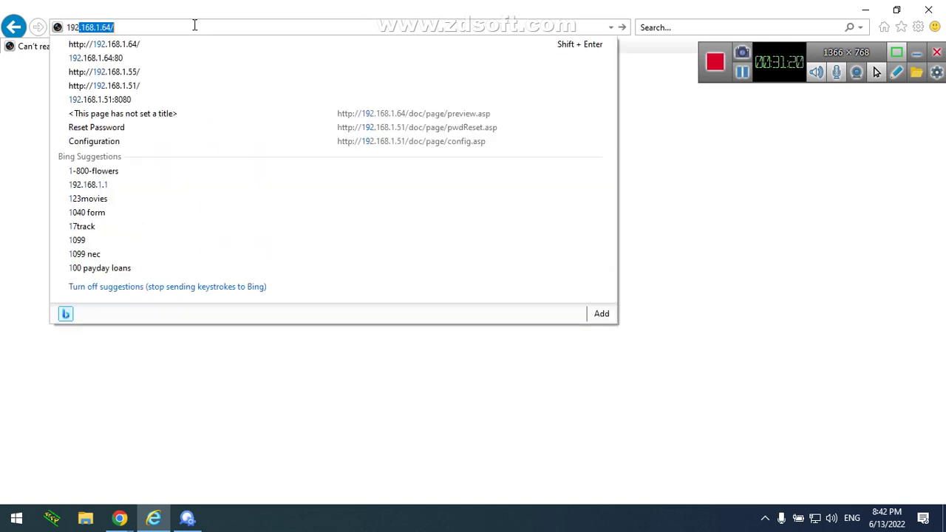
key(End)
key(BackSpace)
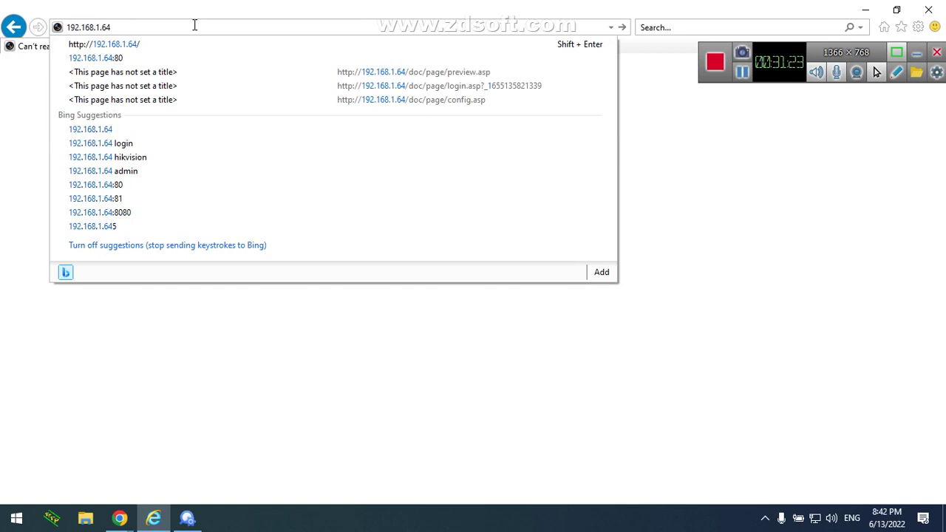
text(:)
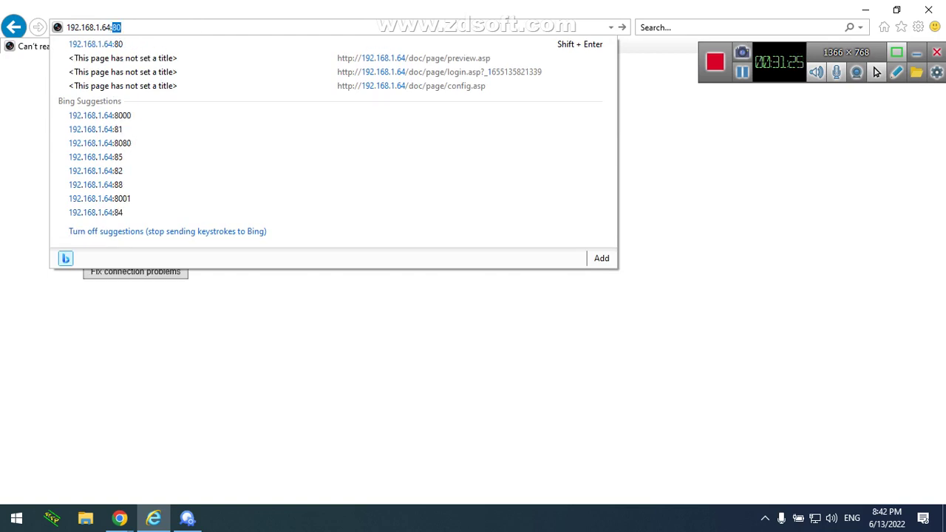
text(8060)
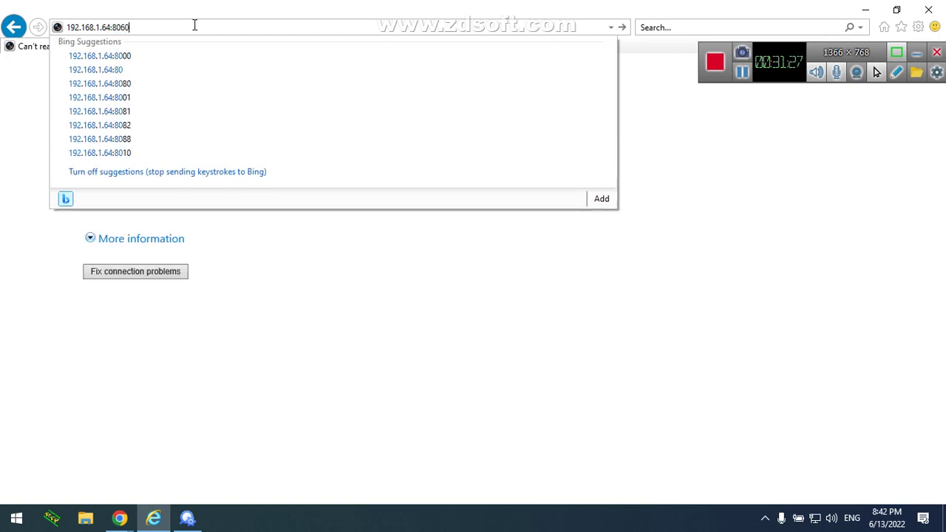
key(Return)
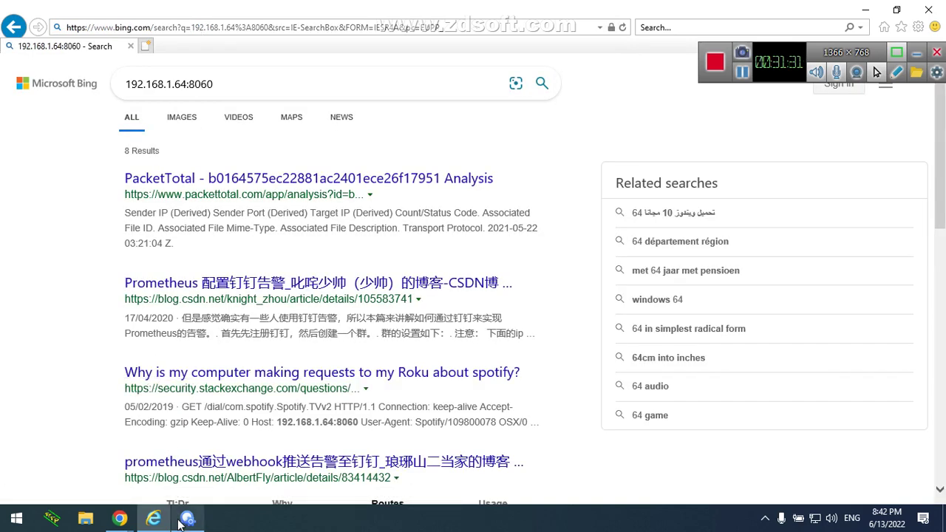
Try 192.168.1.64:8090, then switch back to SADP
mouse_move(181, 524)
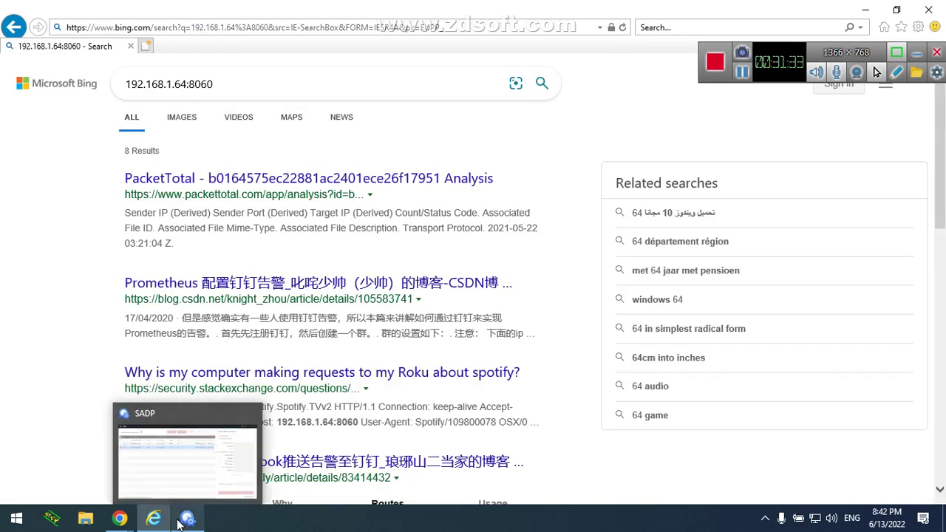
click(199, 30)
text(192.168.1.64:8060)
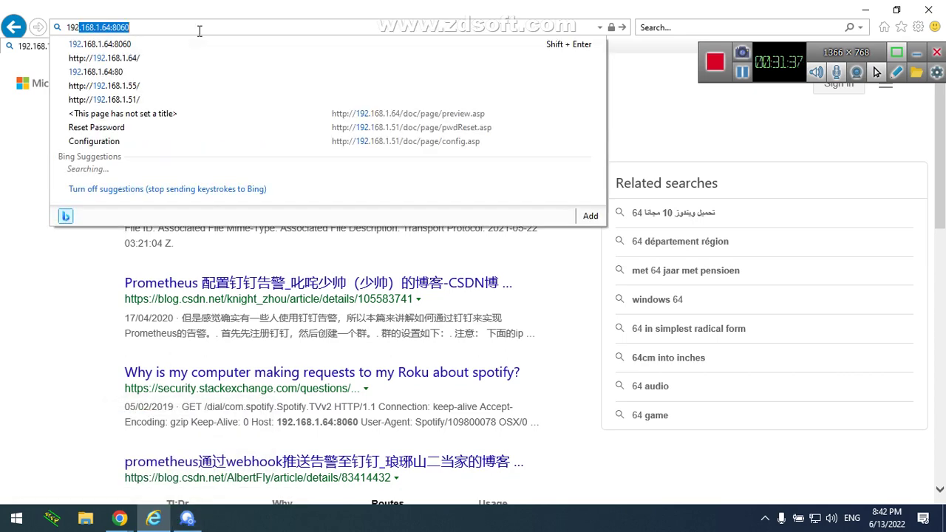
key(BackSpace)
key(BackSpace)
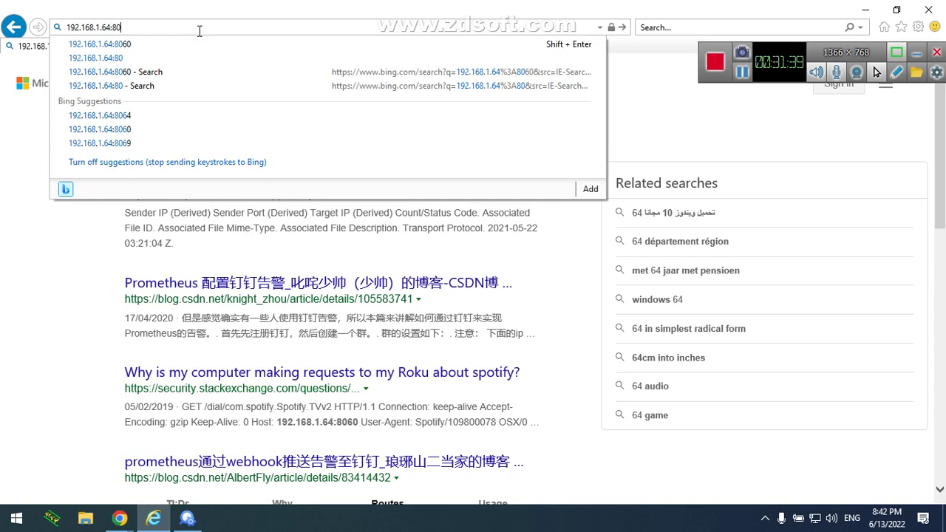
text(90)
key(Return)
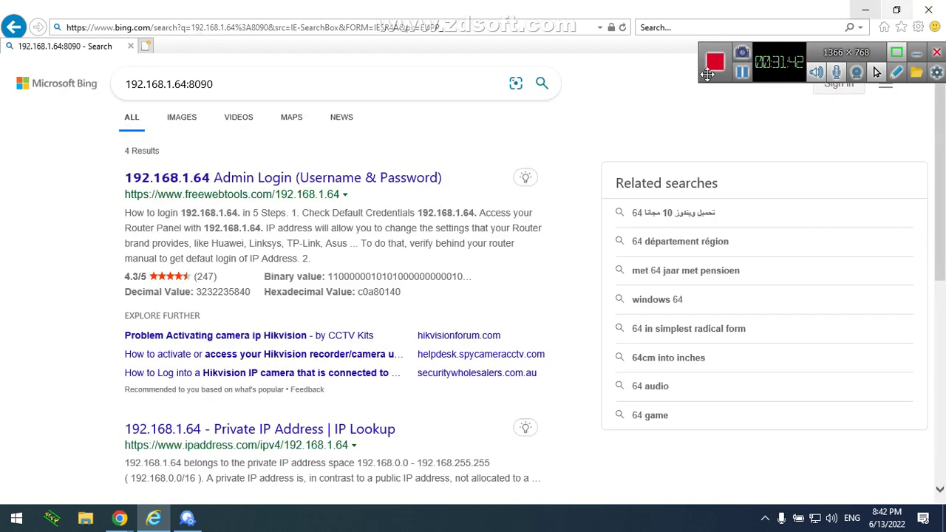
click(189, 520)
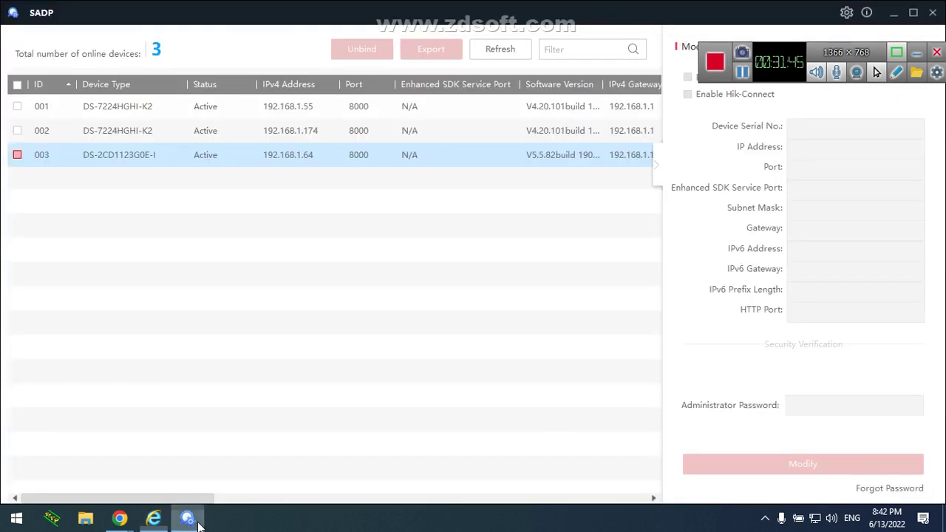
Select the camera in SADP, set its HTTP port back to 80, and apply with the admin password
click(17, 155)
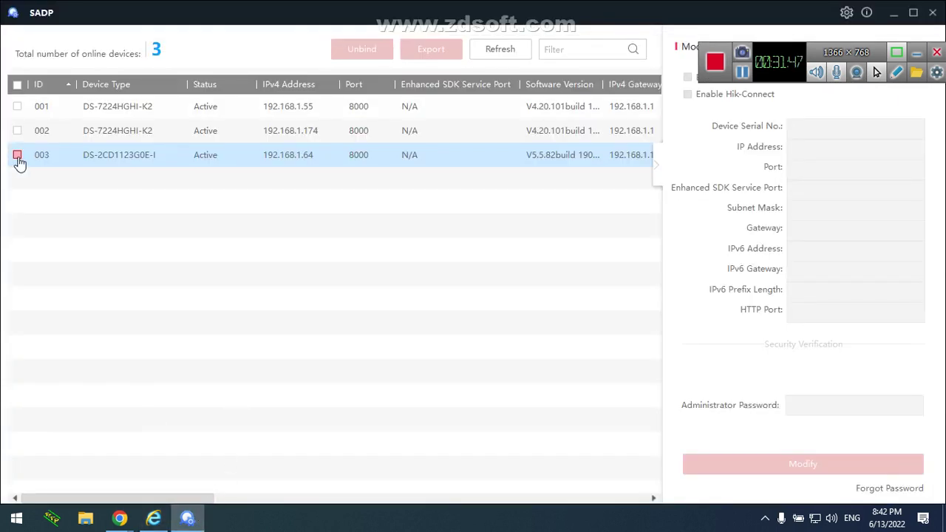
click(819, 316)
key(BackSpace)
click(808, 403)
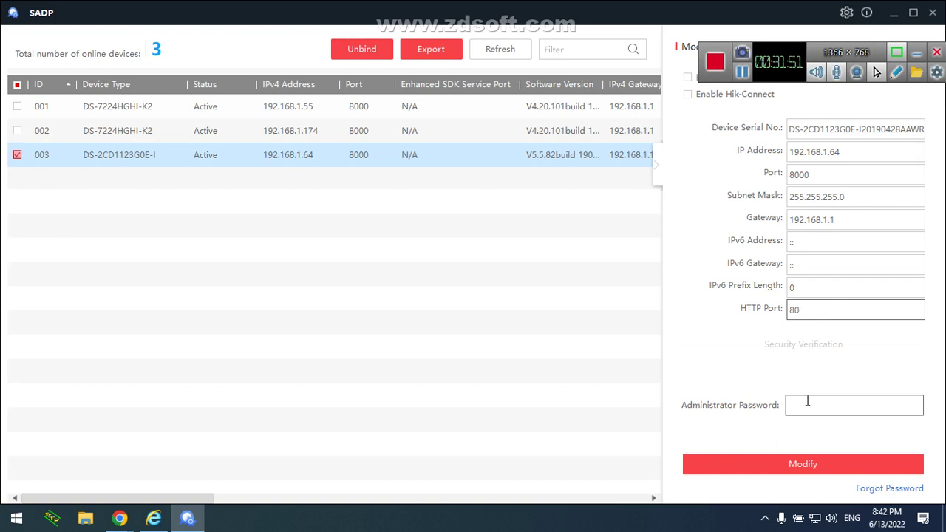
text(**********)
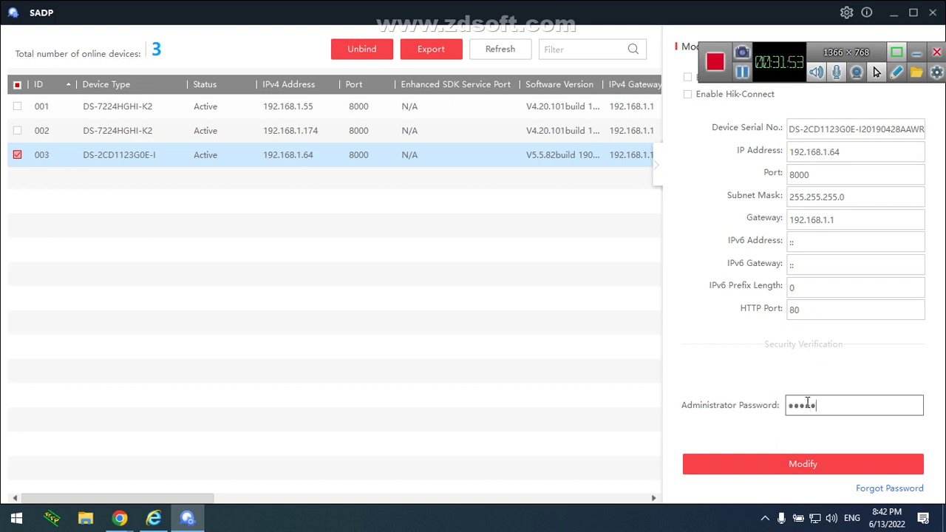
text(*)
click(827, 474)
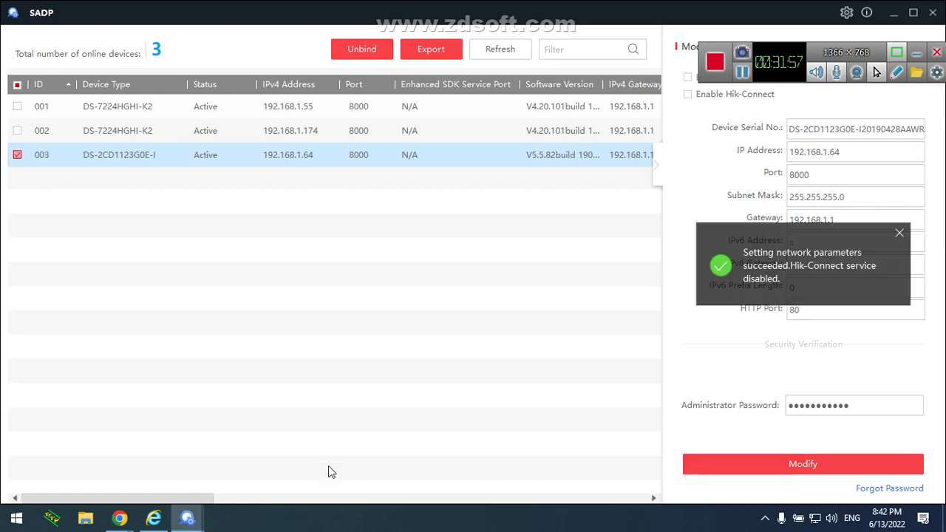
Load the camera at 192.168.1.64 in Internet Explorer's address bar
click(153, 518)
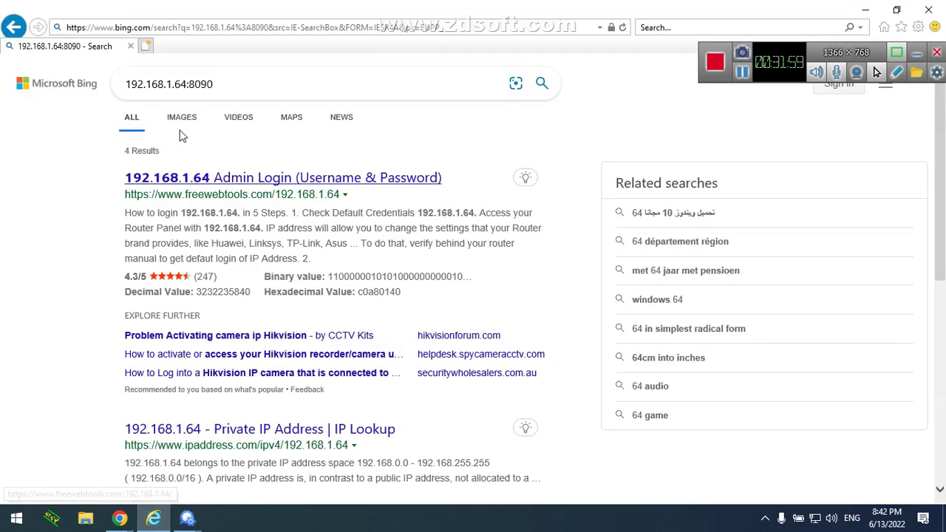
click(205, 27)
text(182)
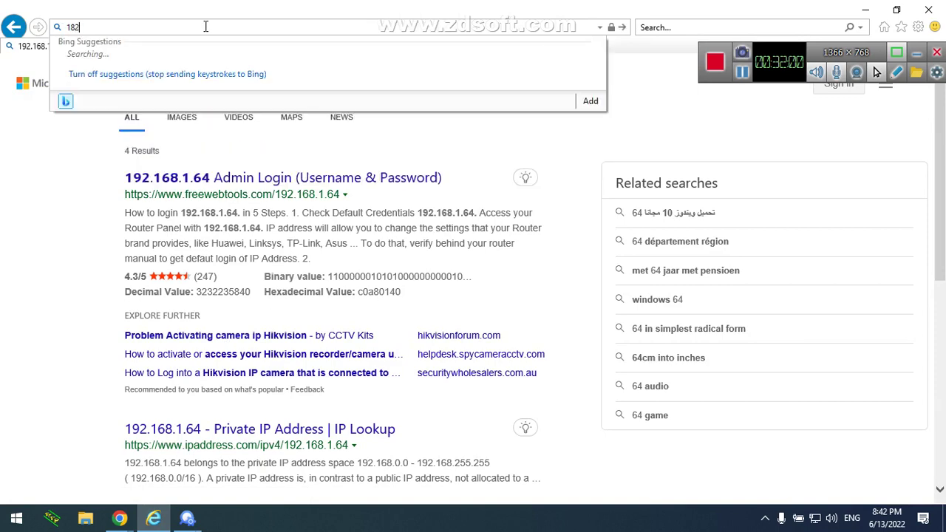
key(BackSpace)
key(BackSpace)
text(192)
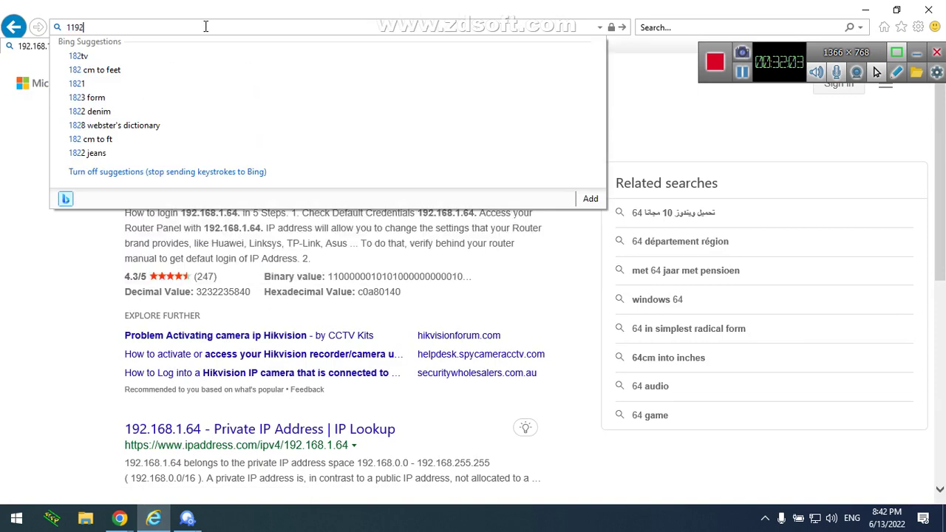
key(BackSpace)
key(BackSpace)
key(BackSpace)
key(BackSpace)
text(192)
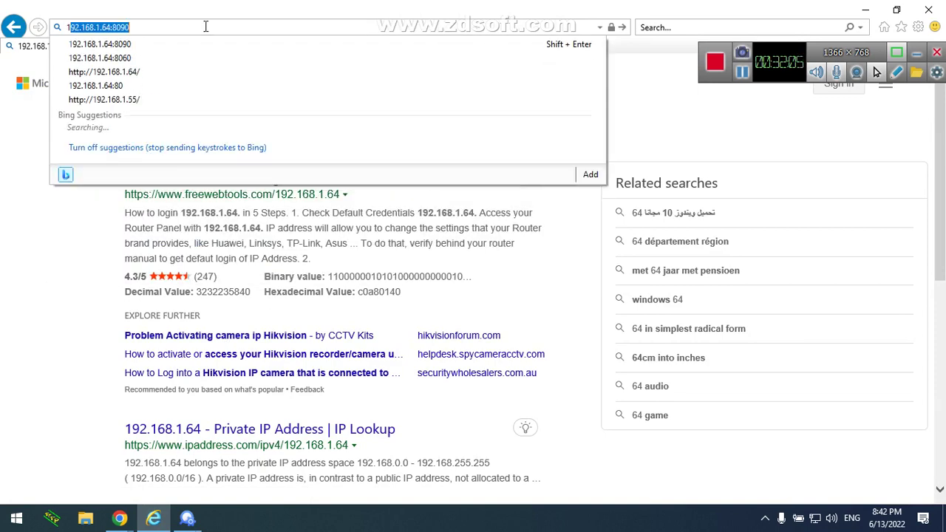
key(End)
key(BackSpace)
key(BackSpace)
key(BackSpace)
key(BackSpace)
key(BackSpace)
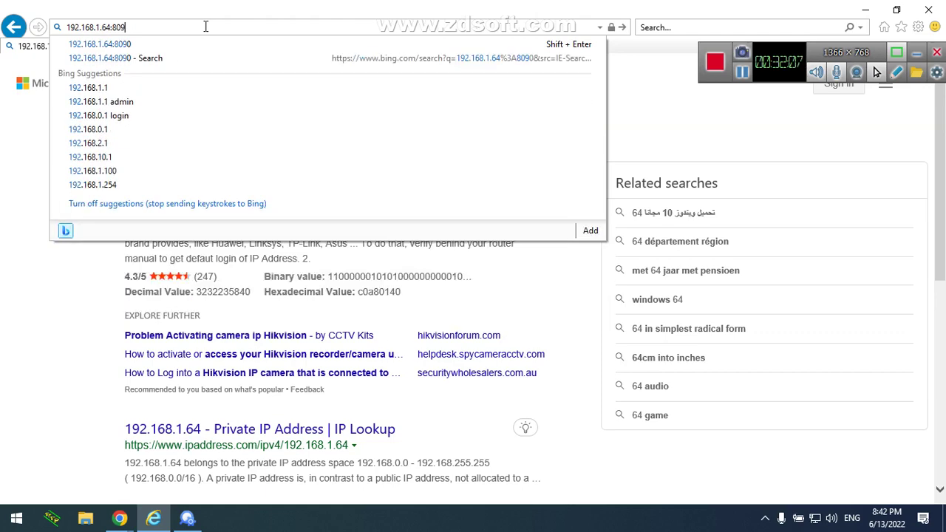
key(Return)
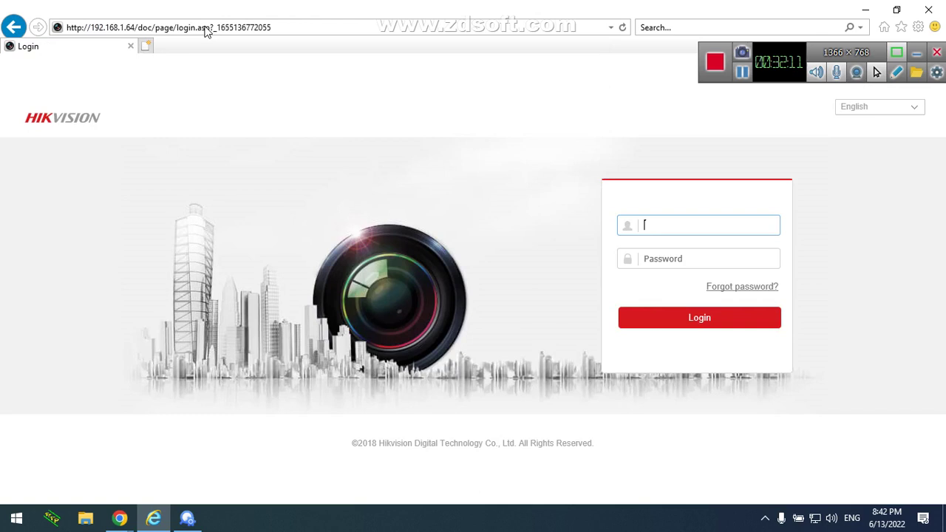
Request the camera address again with port :80 appended
click(206, 28)
text(1)
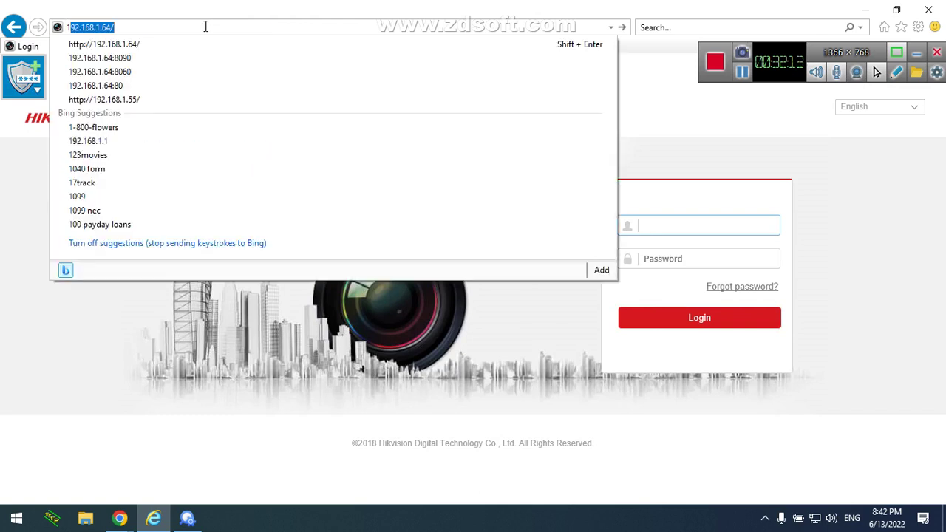
key(End)
key(BackSpace)
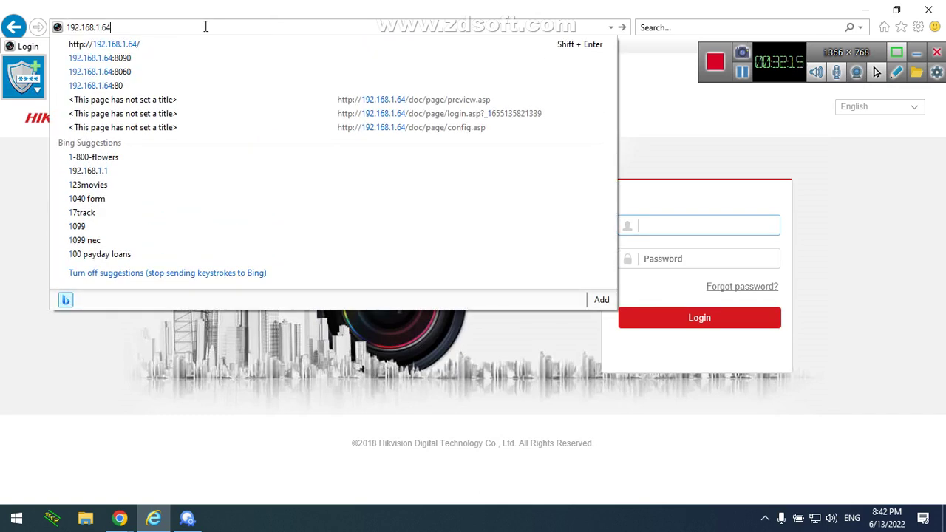
text(:80)
key(Return)
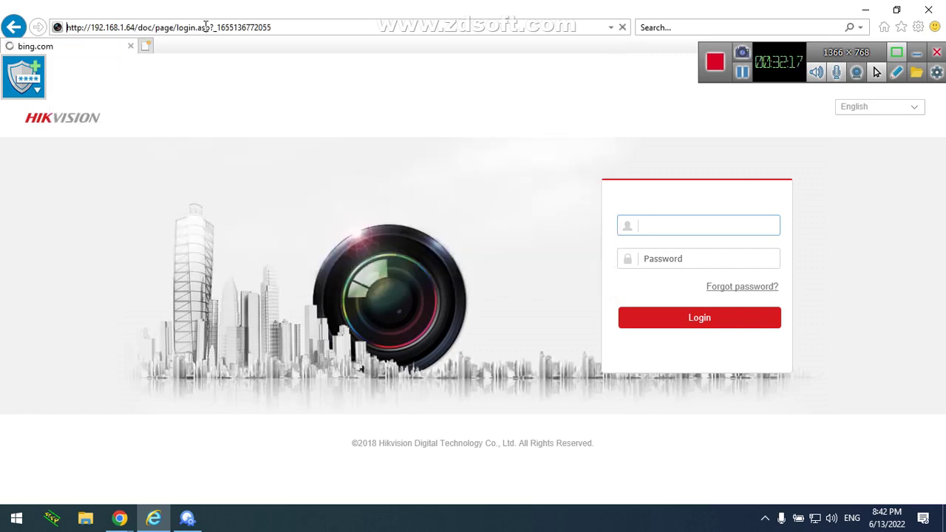
Try 192.168.1.64/80, which returns HTTP 404, then go back to the previous page
click(205, 27)
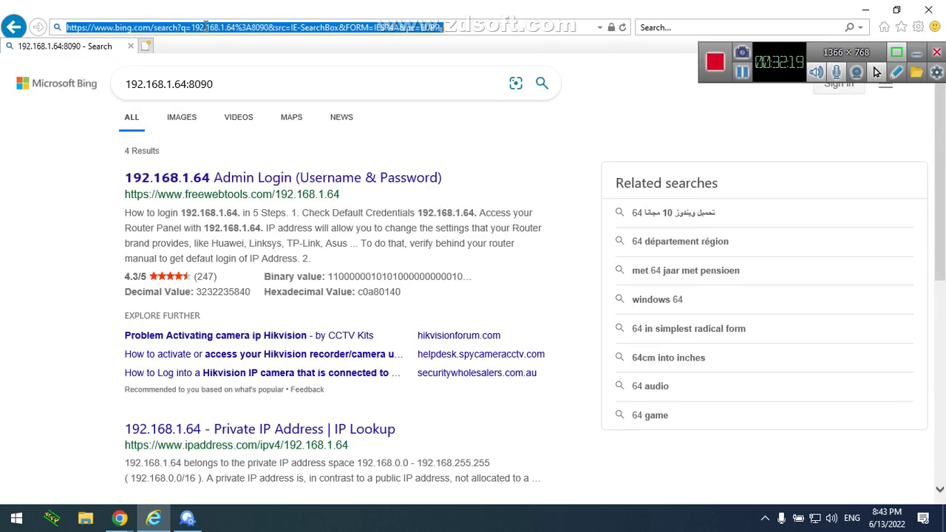
text(192.168.1.64)
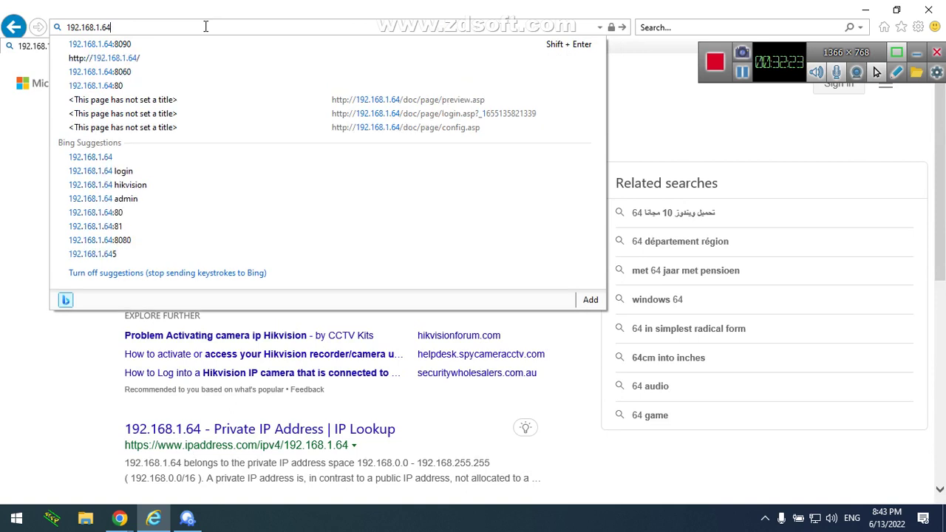
text(/80)
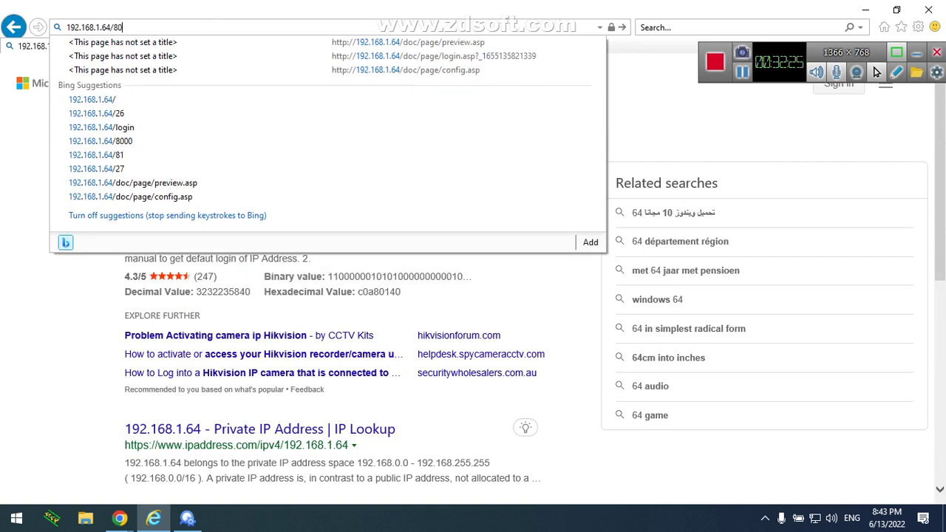
key(Return)
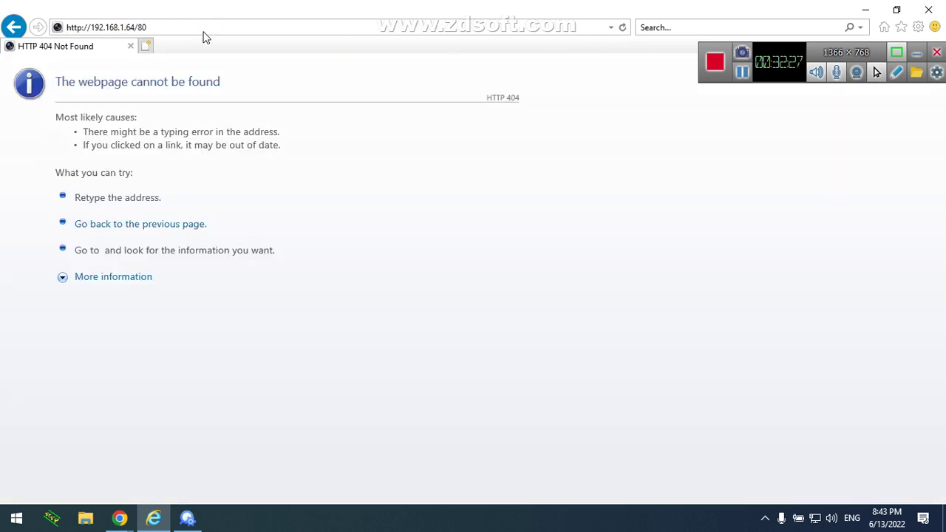
click(118, 278)
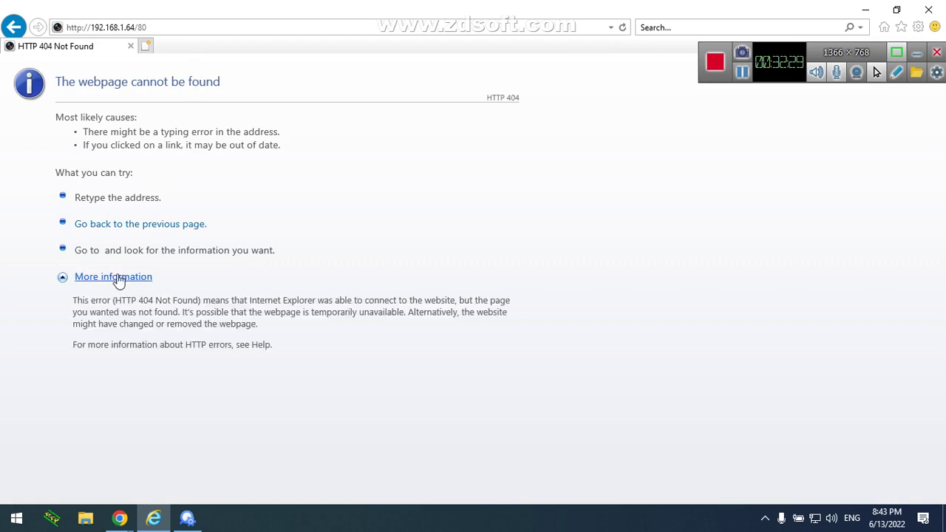
click(139, 229)
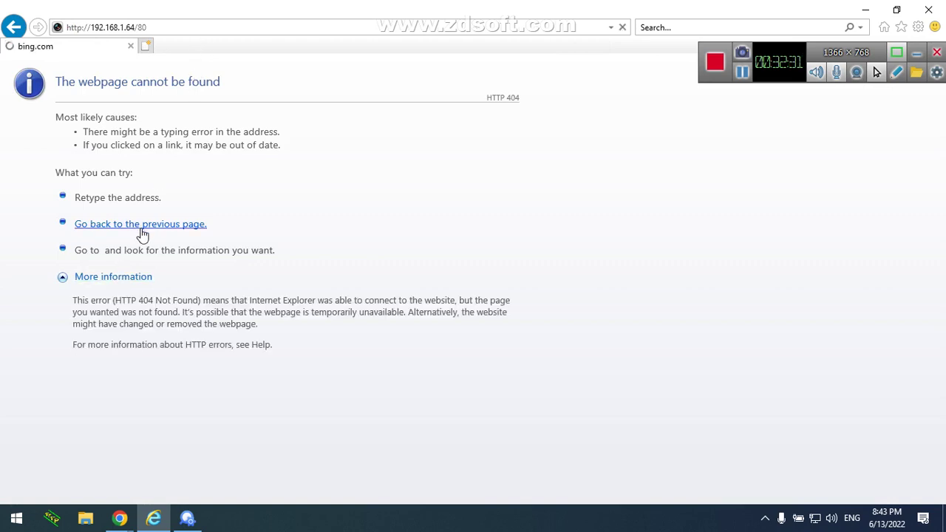
Reload the camera login page at 192.168.1.64
click(199, 30)
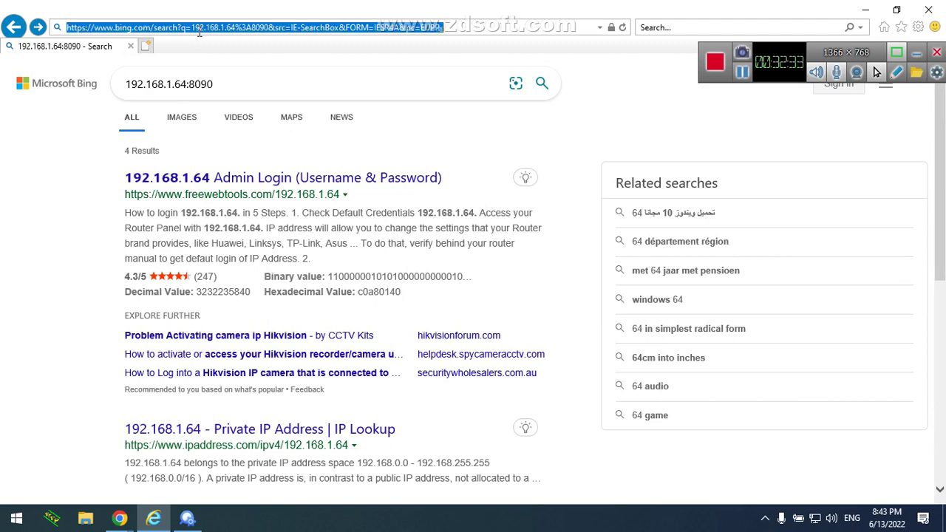
text(192.168.1.64/)
key(Return)
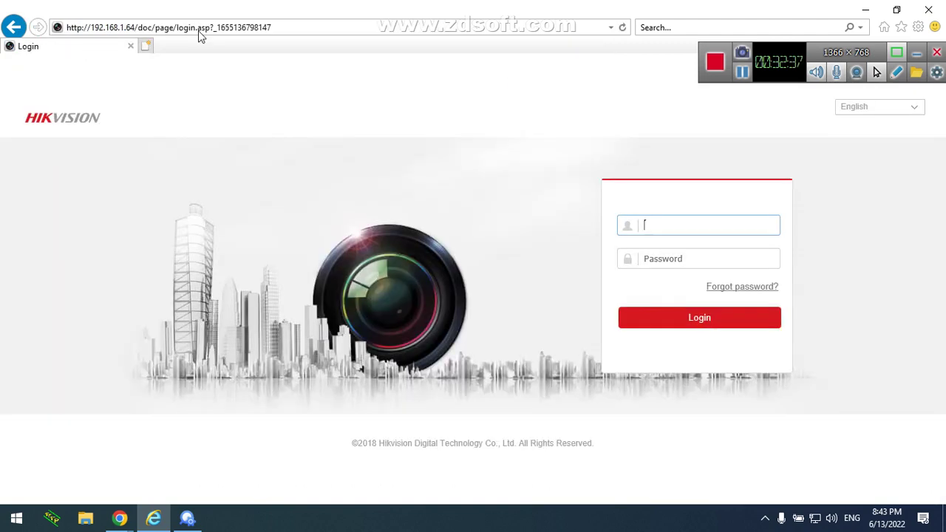
Log in as admin with the account password and open the Configuration tab
text(admin)
key(Tab)
text(••••••••)
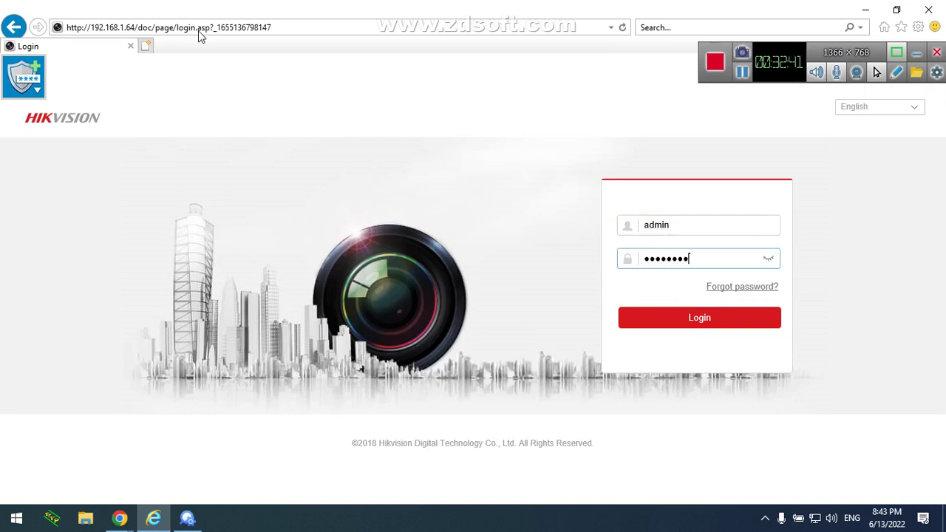
key(Return)
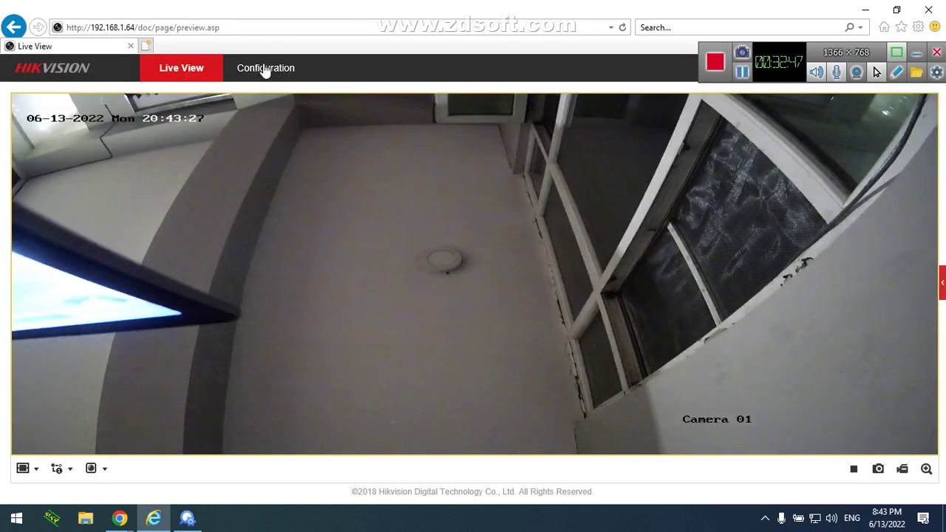
click(265, 68)
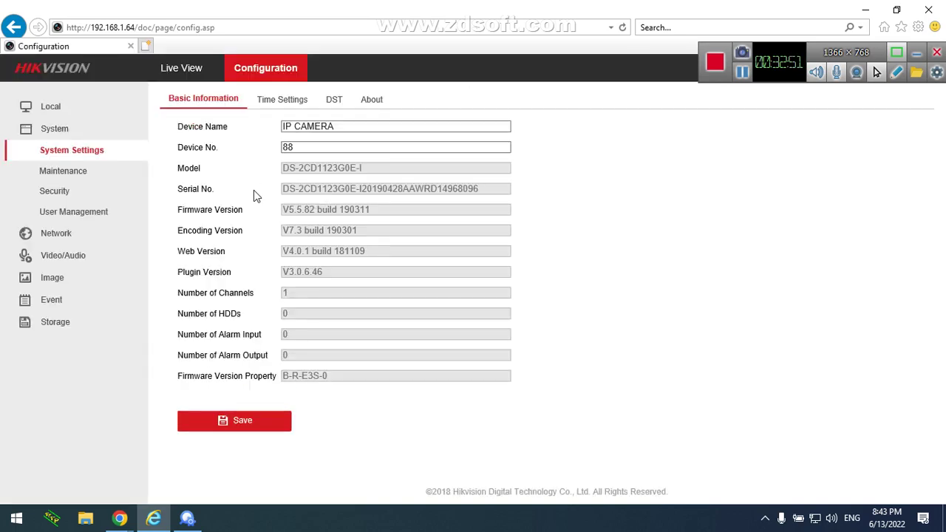
Check the Port tab values (HTTP 80, HTTPS 443, Server 8000), then go to Advanced Settings
click(77, 233)
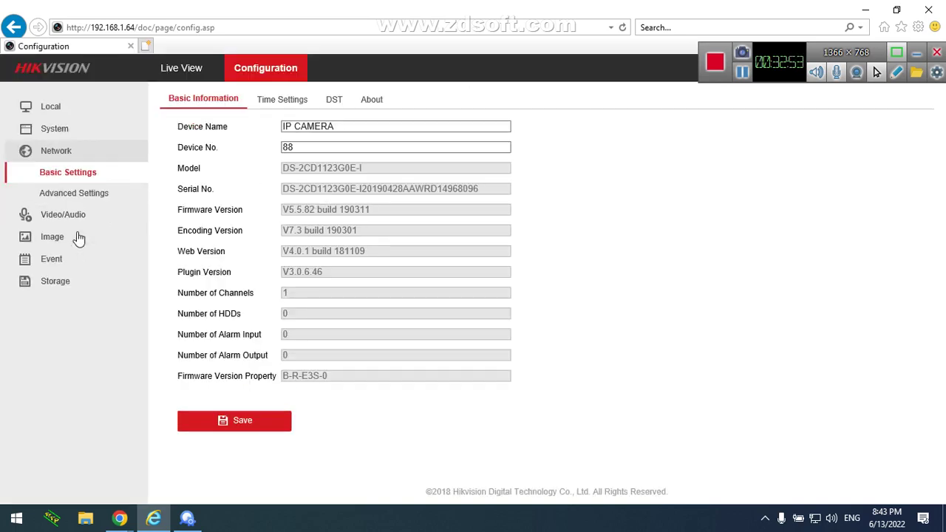
click(223, 104)
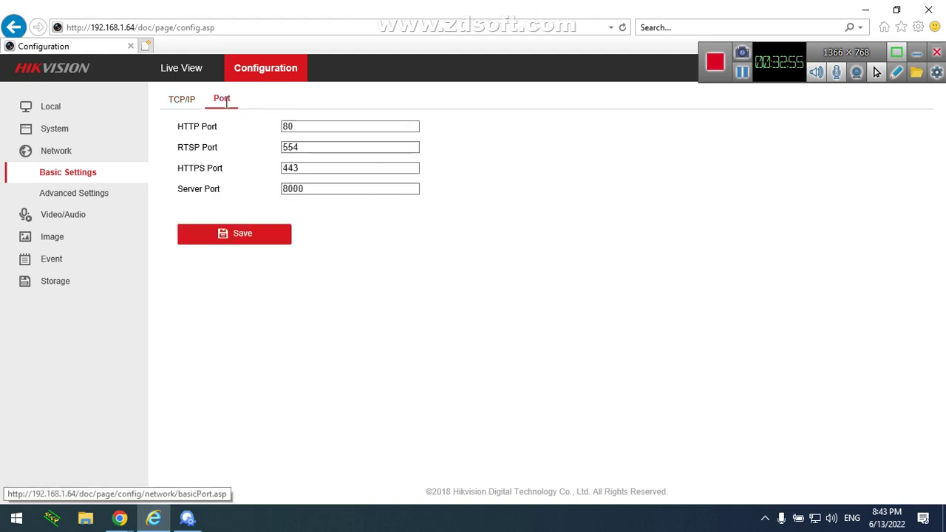
double_click(316, 187)
double_click(300, 170)
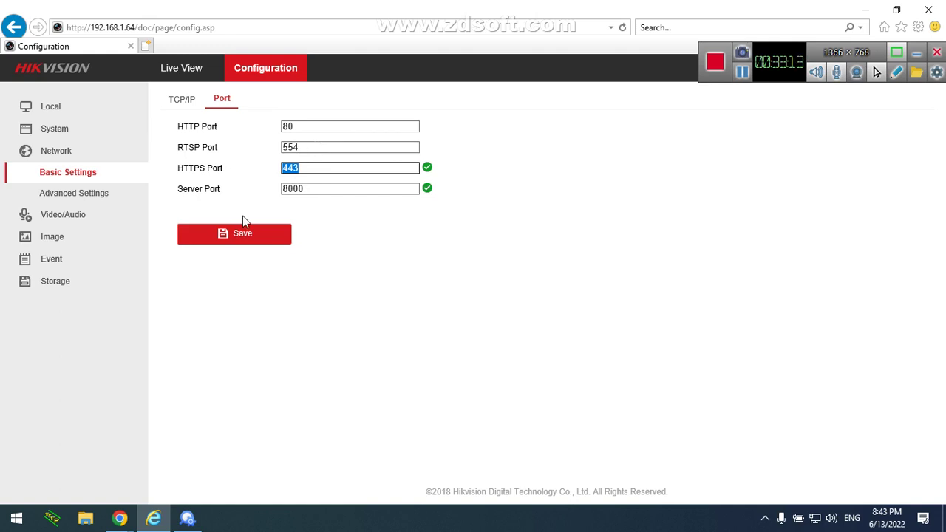
click(319, 129)
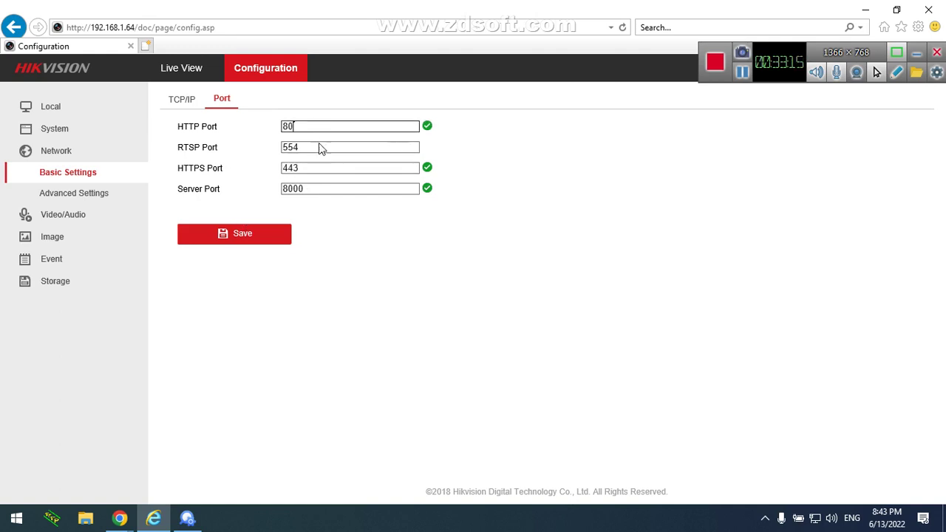
drag(318, 194, 272, 126)
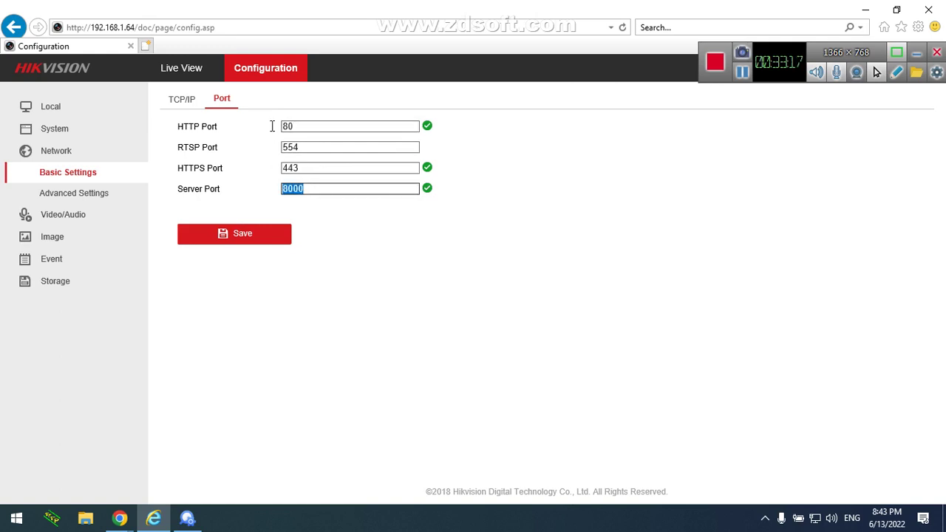
drag(296, 167, 285, 120)
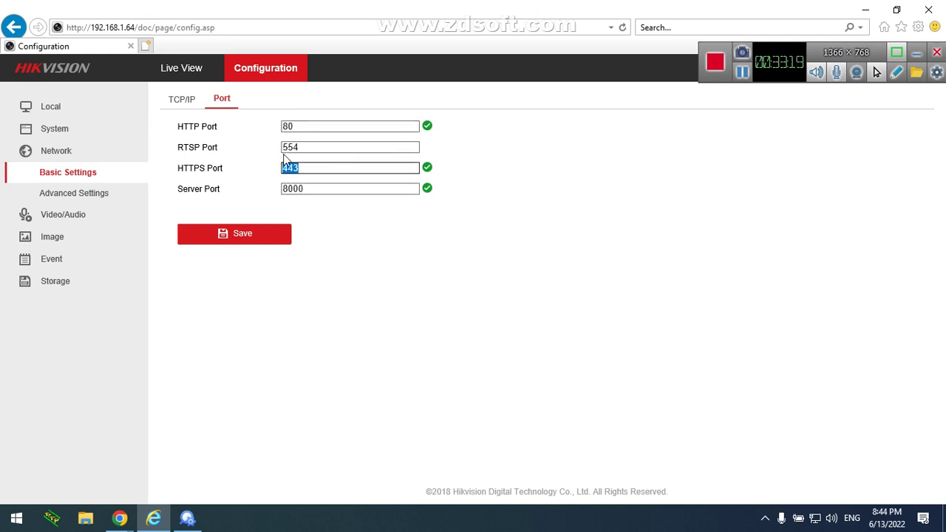
click(127, 204)
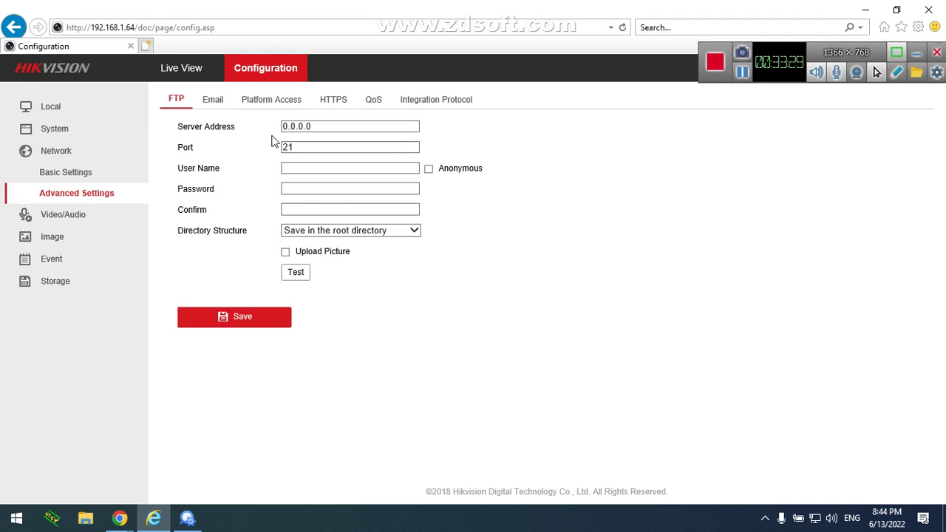
Search the Windows Start menu for 'putty' to find the PuTTY app
key(super)
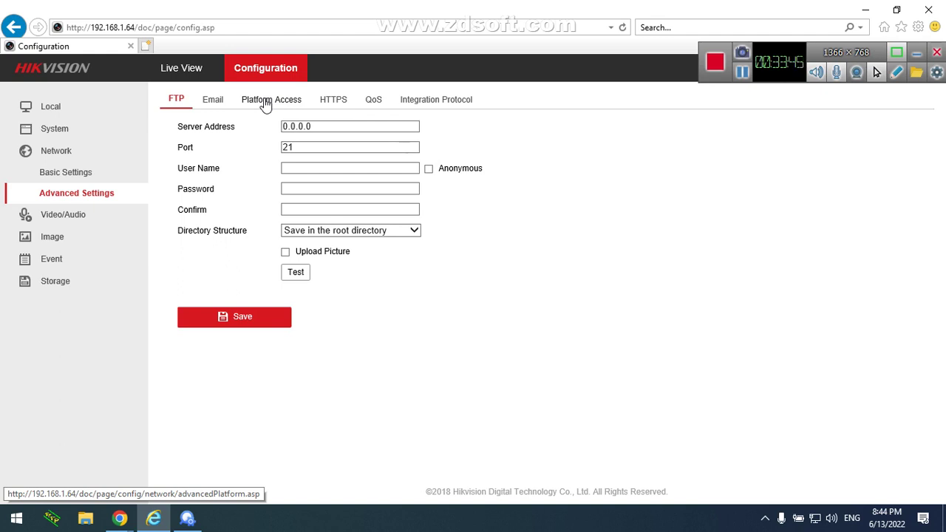
drag(335, 126, 277, 137)
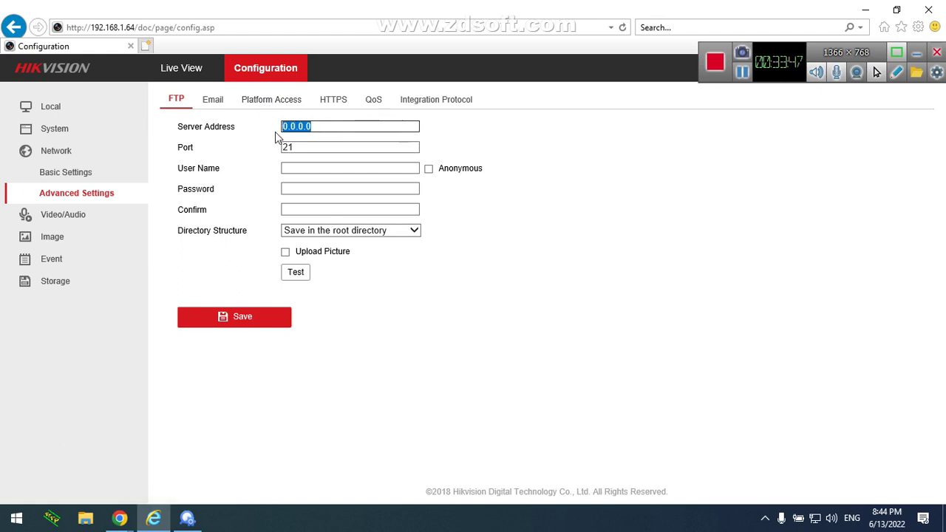
key(super)
key(super)
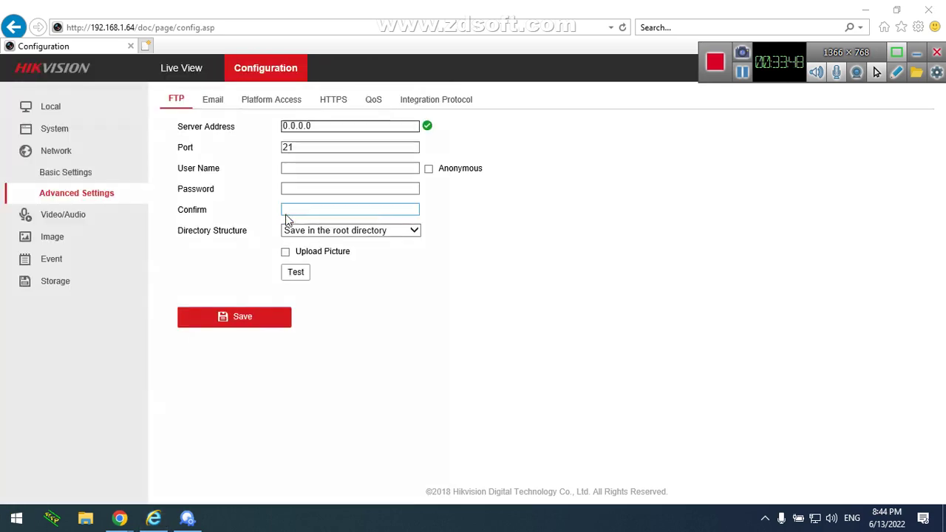
key(super)
text(putty)
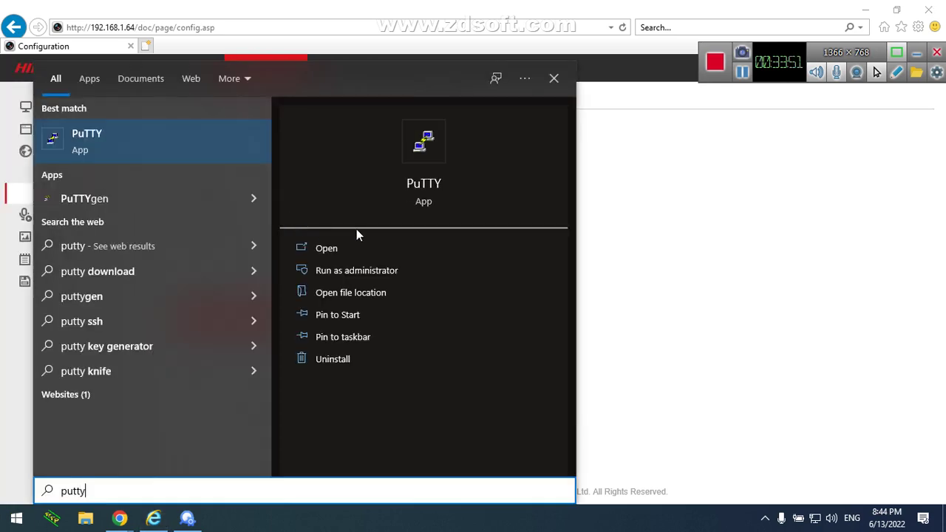
Try a PuTTY serial connection at speed 115200, dismiss the COM port error, and cancel PuTTY
click(208, 147)
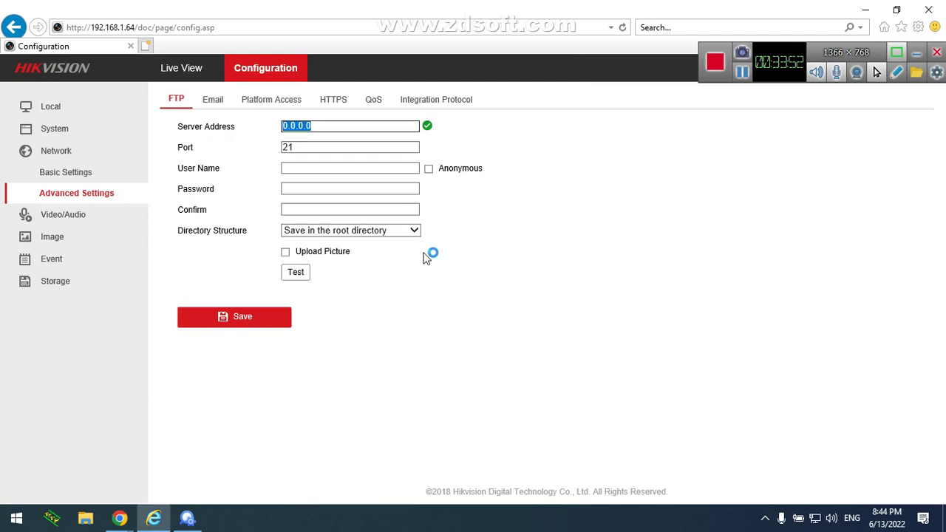
click(593, 220)
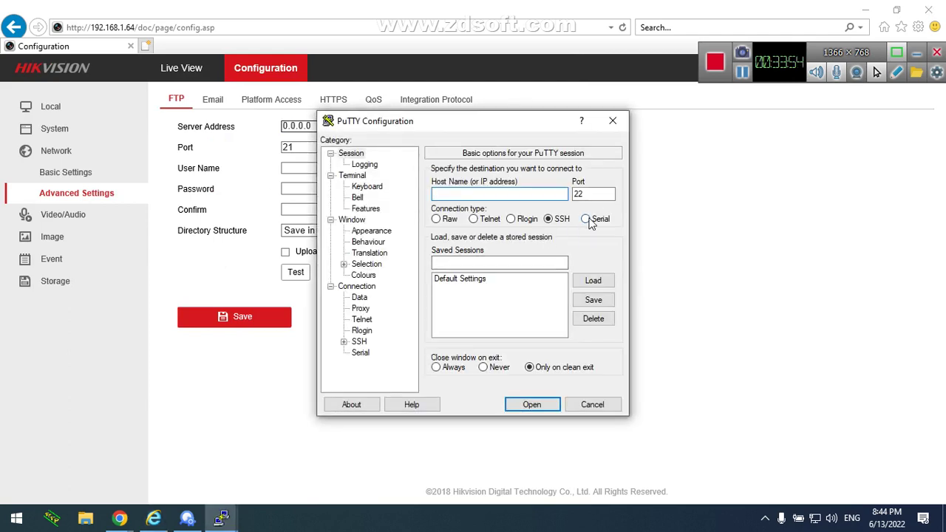
text(11)
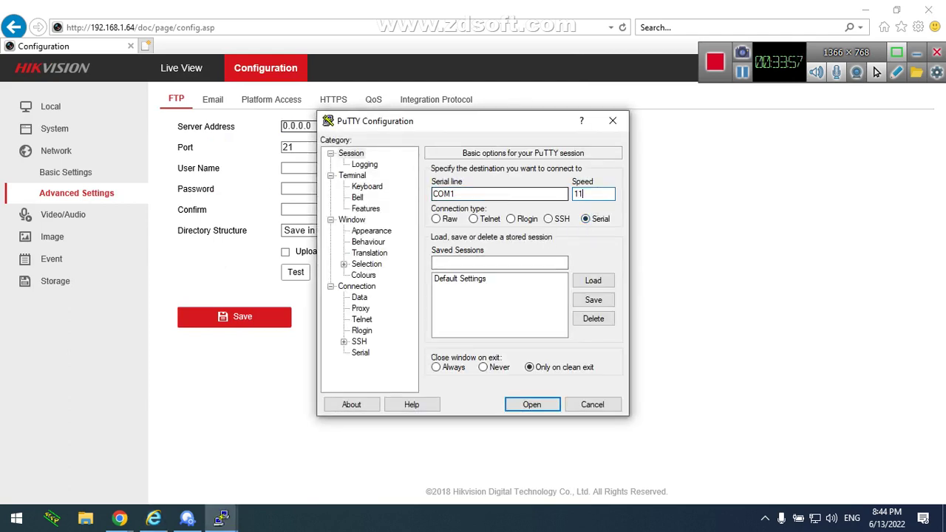
text(5200)
click(477, 195)
key(BackSpace)
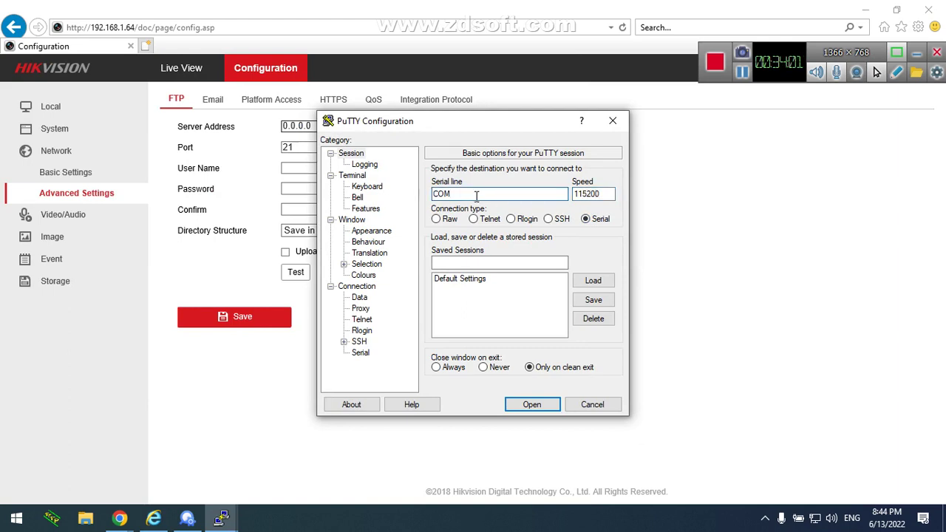
click(534, 406)
click(530, 313)
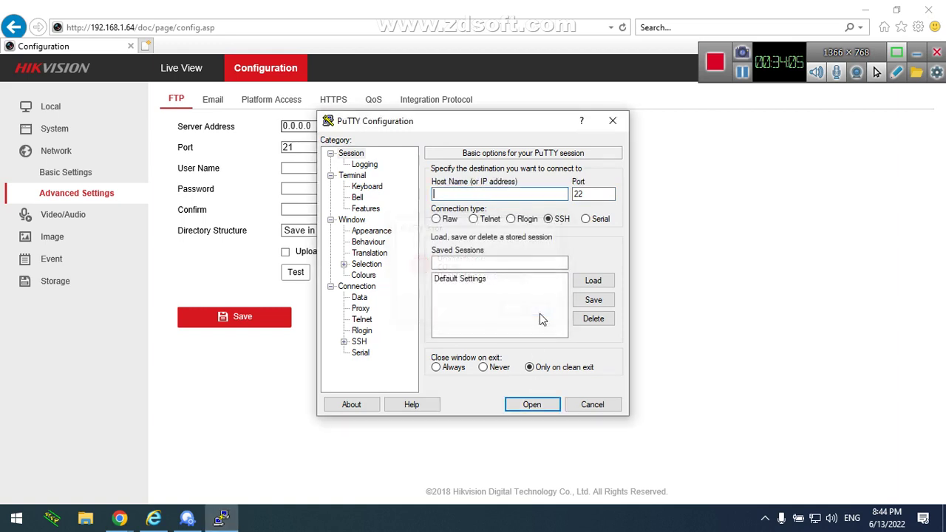
click(594, 405)
click(325, 289)
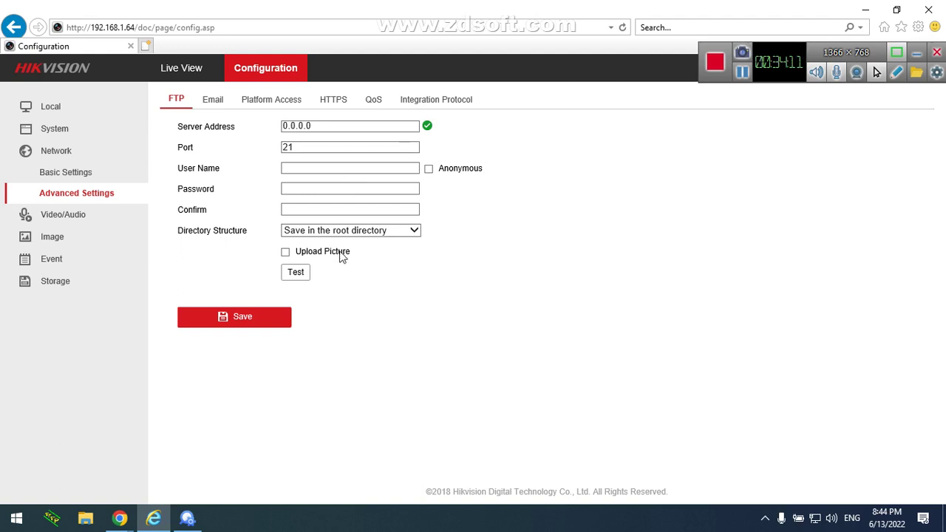
Tick DHCP on the TCP/IP tab, then go to Advanced Settings' Platform Access page
click(219, 102)
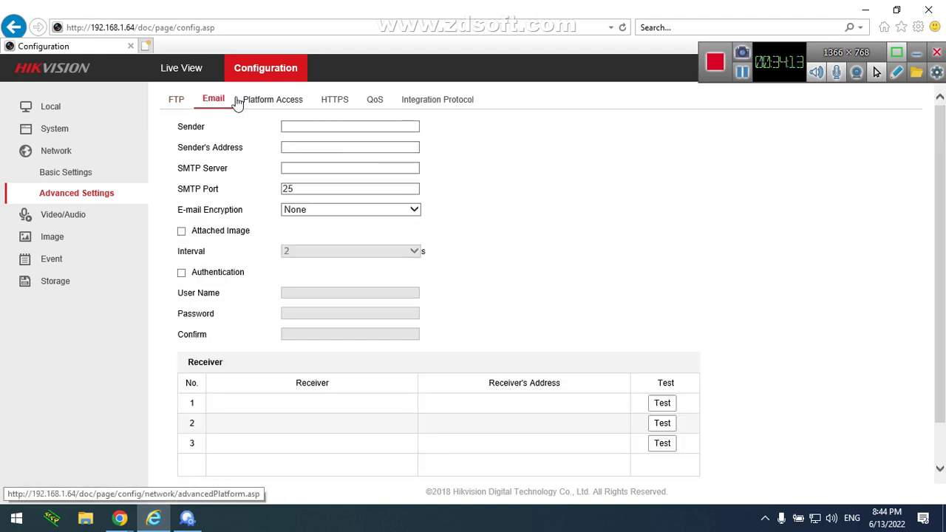
click(176, 99)
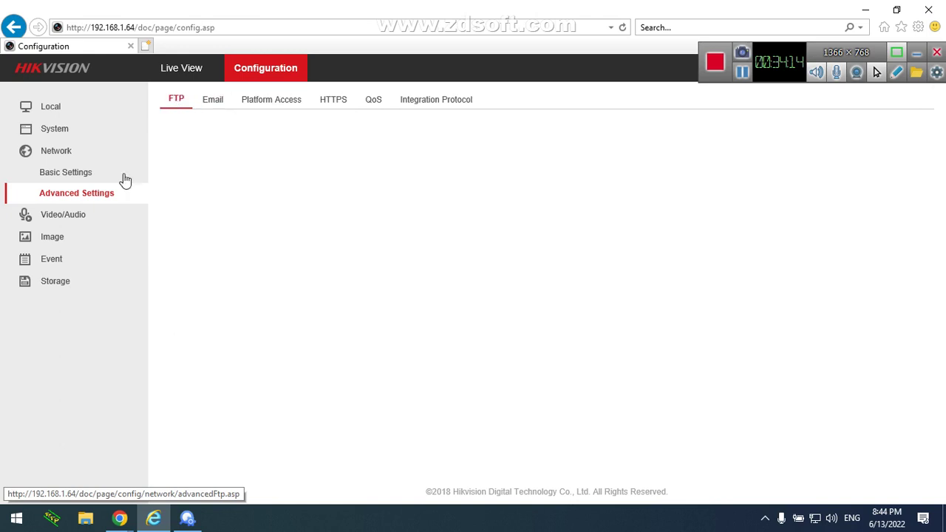
click(71, 170)
click(81, 157)
click(83, 156)
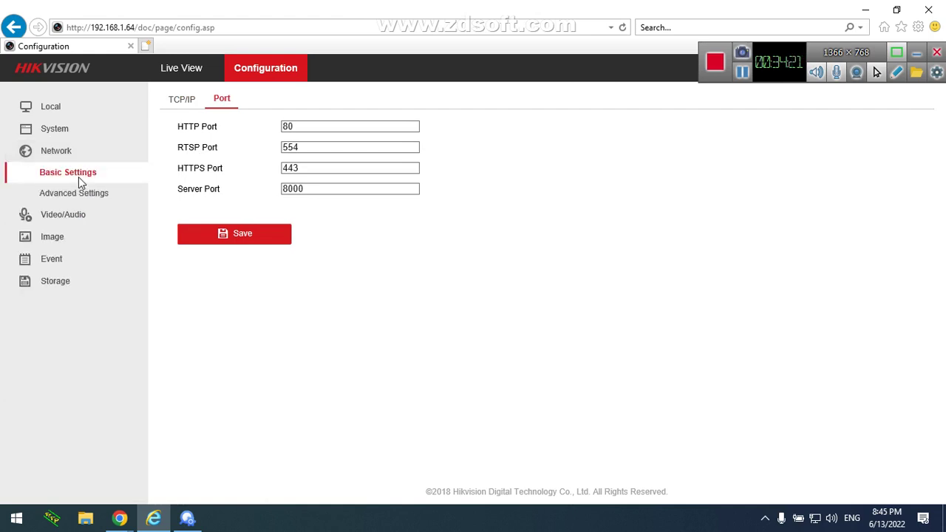
click(186, 99)
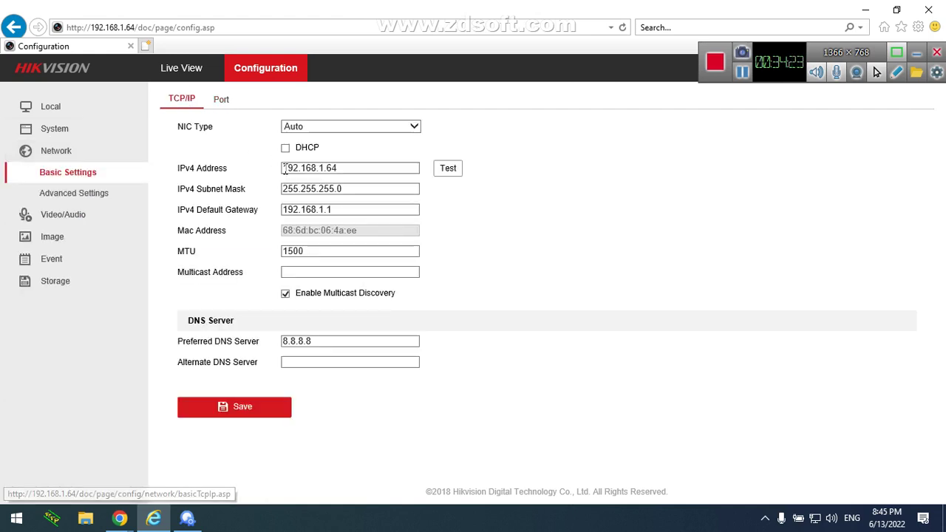
click(285, 149)
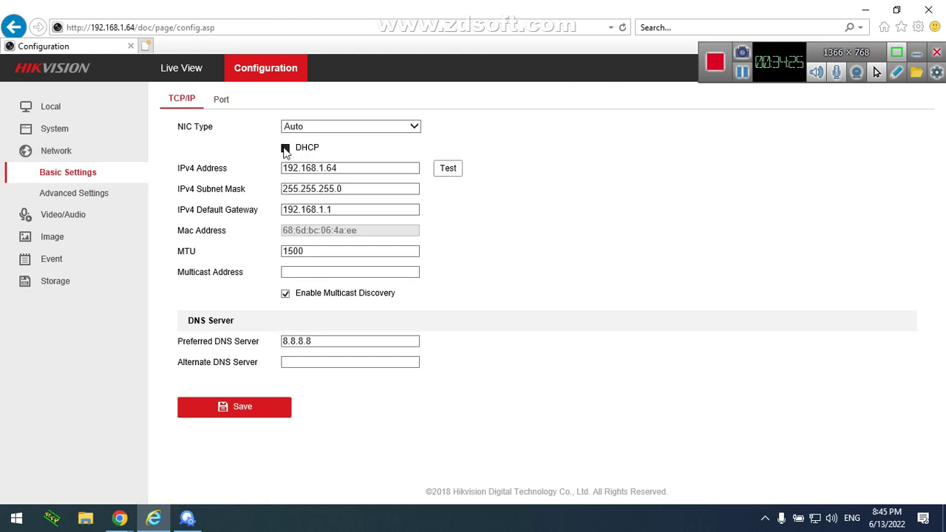
click(119, 201)
click(269, 110)
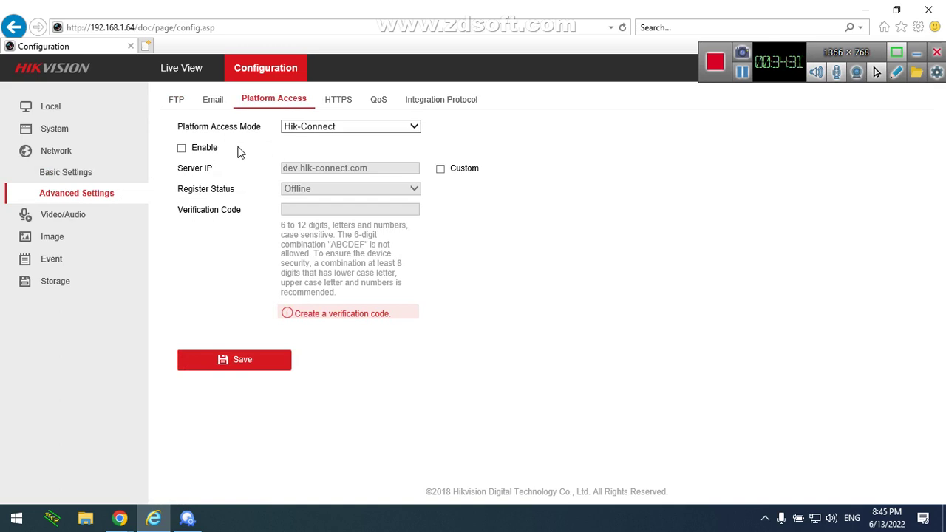
Keep Hik-Connect as the access mode and enable platform access
click(314, 132)
click(312, 133)
click(182, 149)
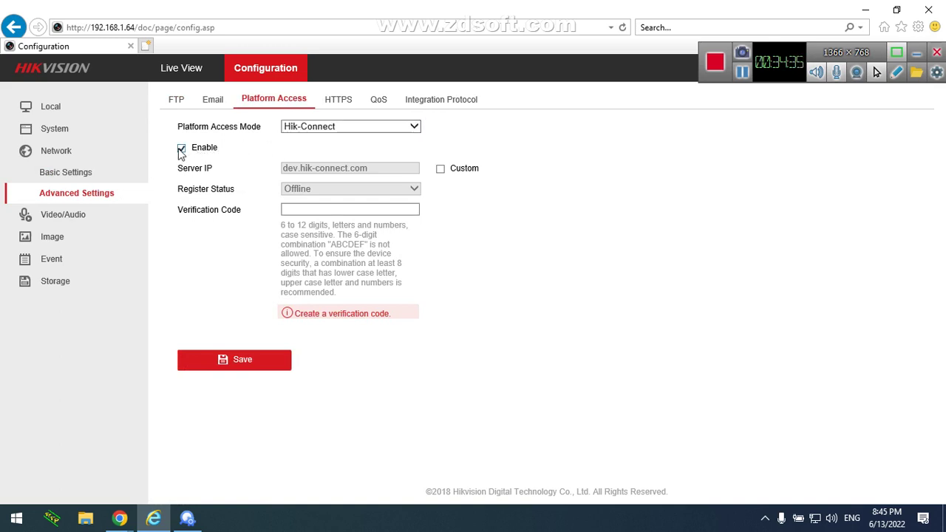
Enter and confirm a new verification code in the Note dialog
click(425, 210)
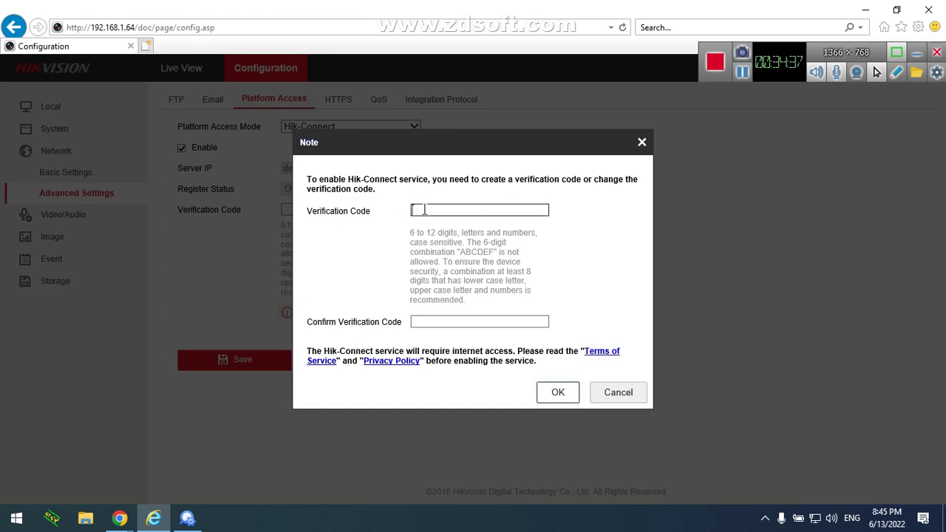
text(12345)
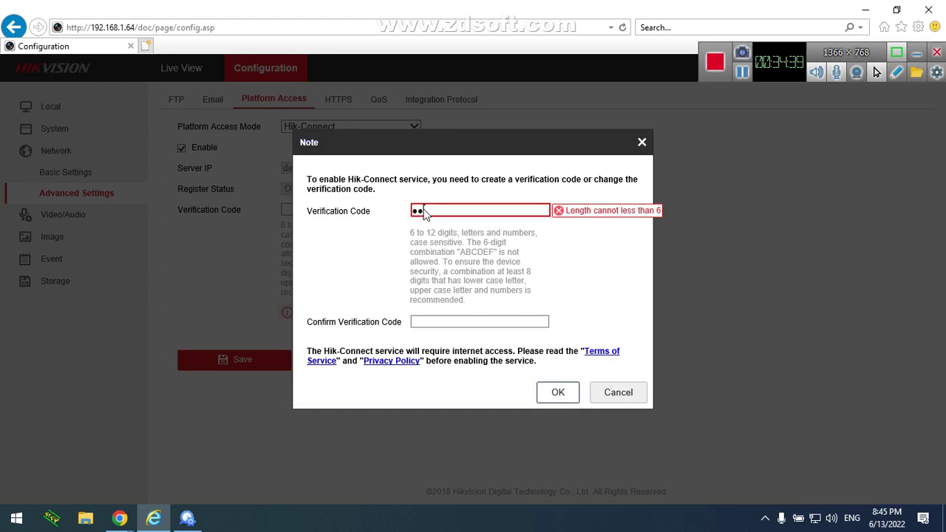
text(6789)
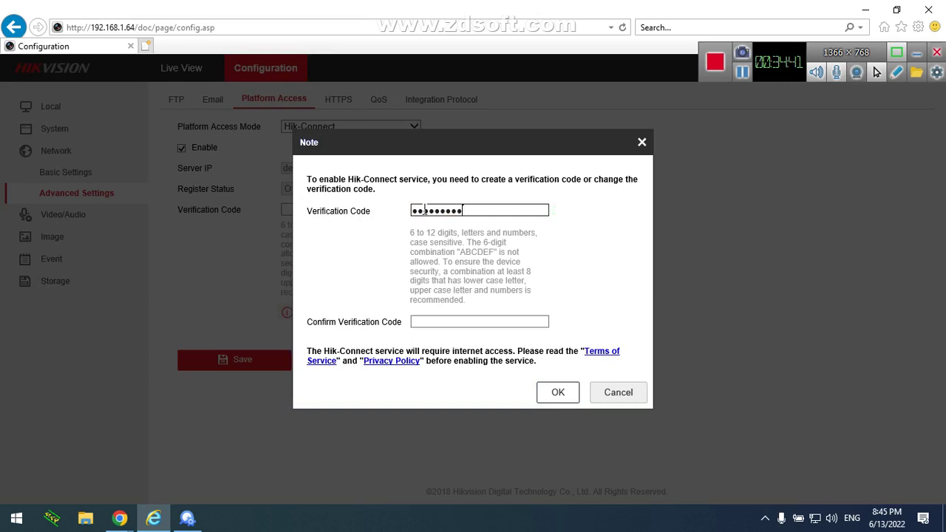
click(440, 322)
text(1234567)
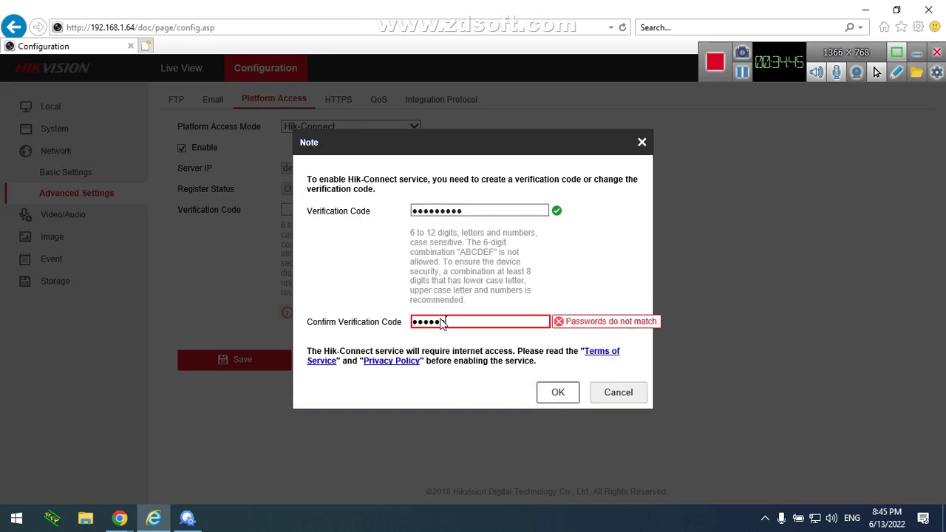
text(89)
key(BackSpace)
key(BackSpace)
key(BackSpace)
key(BackSpace)
key(BackSpace)
key(BackSpace)
key(BackSpace)
key(BackSpace)
key(BackSpace)
key(BackSpace)
text(123456789)
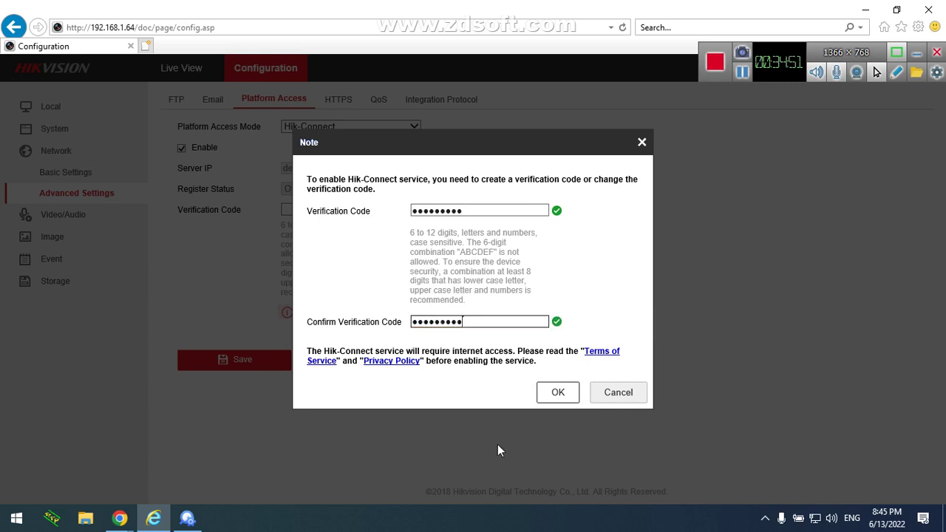
click(556, 393)
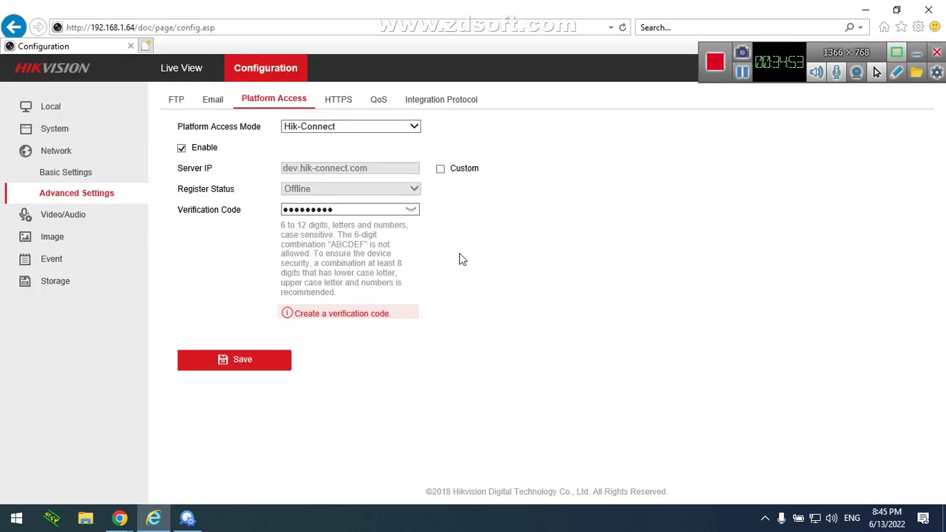
Show the verification code as plain text and save the Hik-Connect settings
click(411, 210)
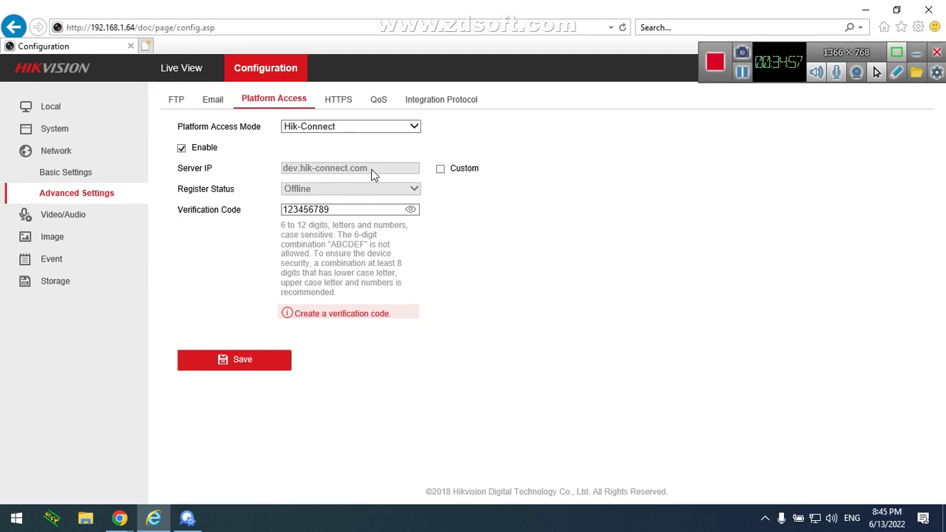
drag(374, 173, 286, 170)
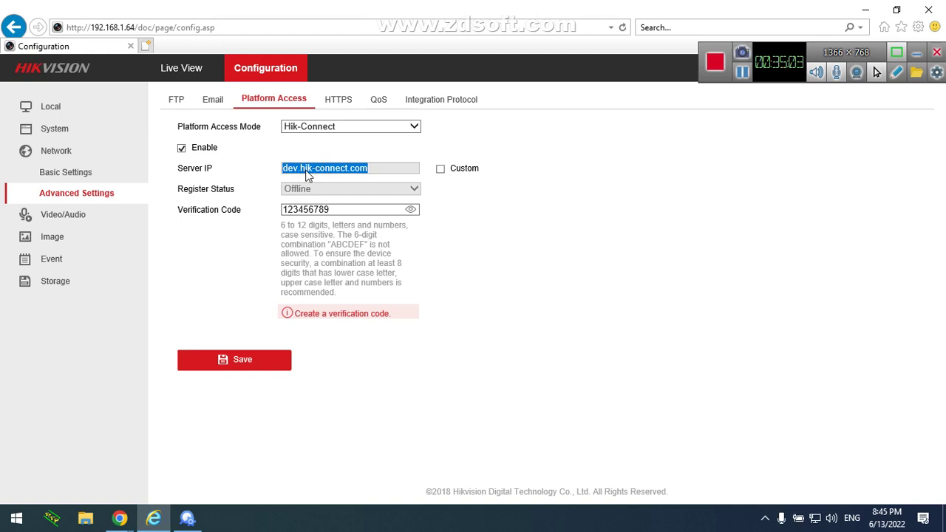
click(250, 361)
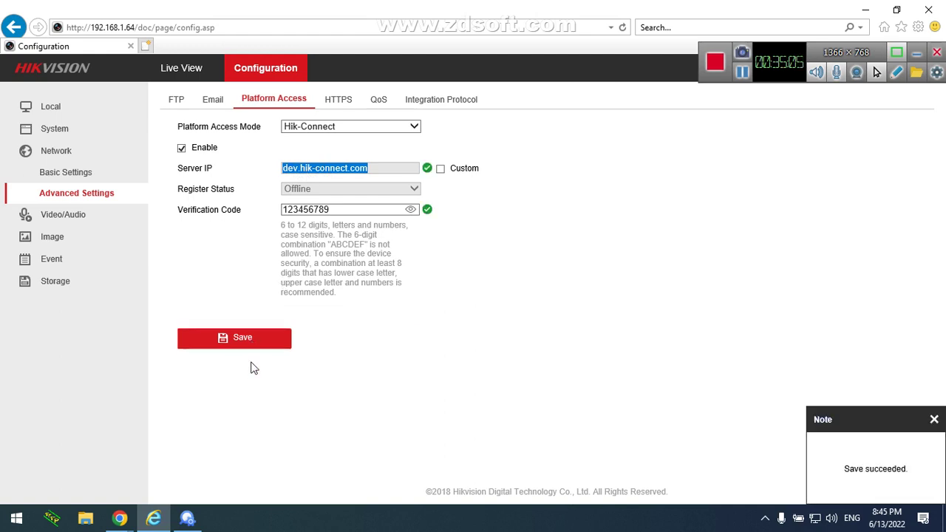
Open Video/Audio to view Main Stream at 1920*1080P, 25 fps, 4096 Kbps, H.264
click(314, 189)
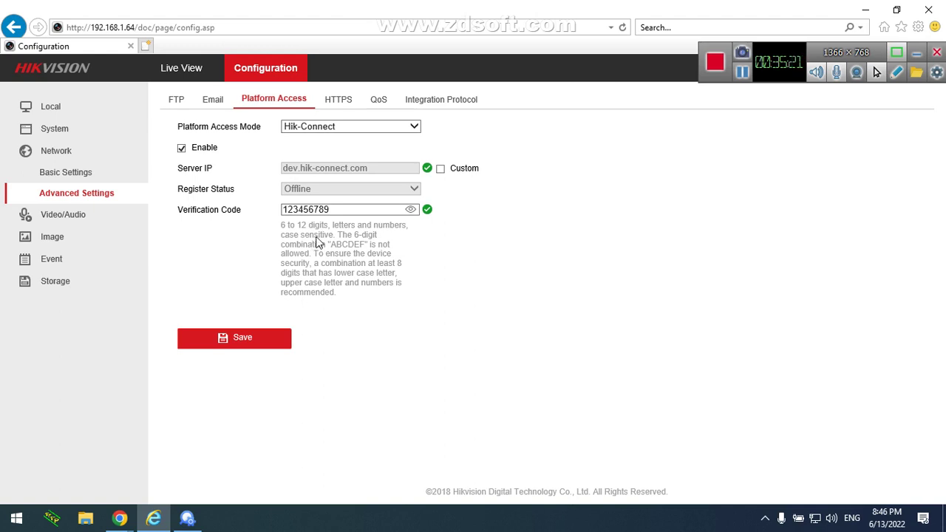
click(110, 218)
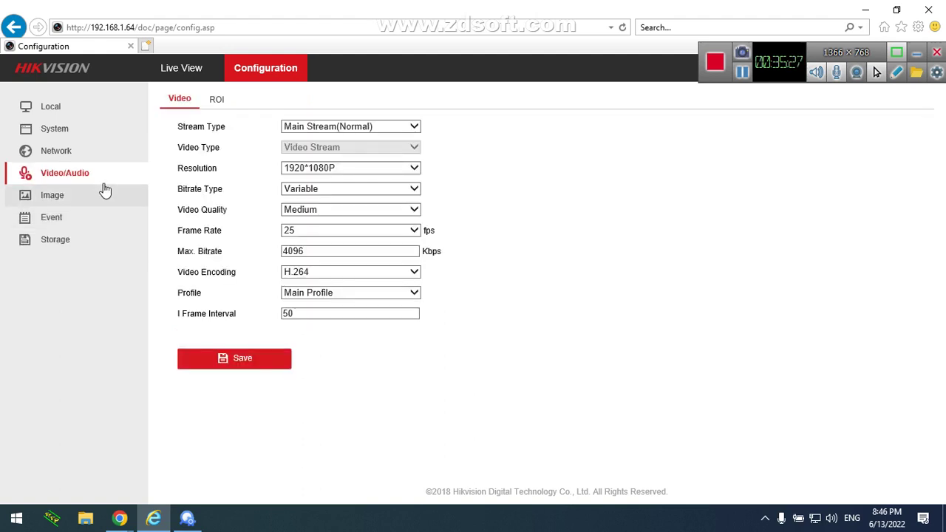